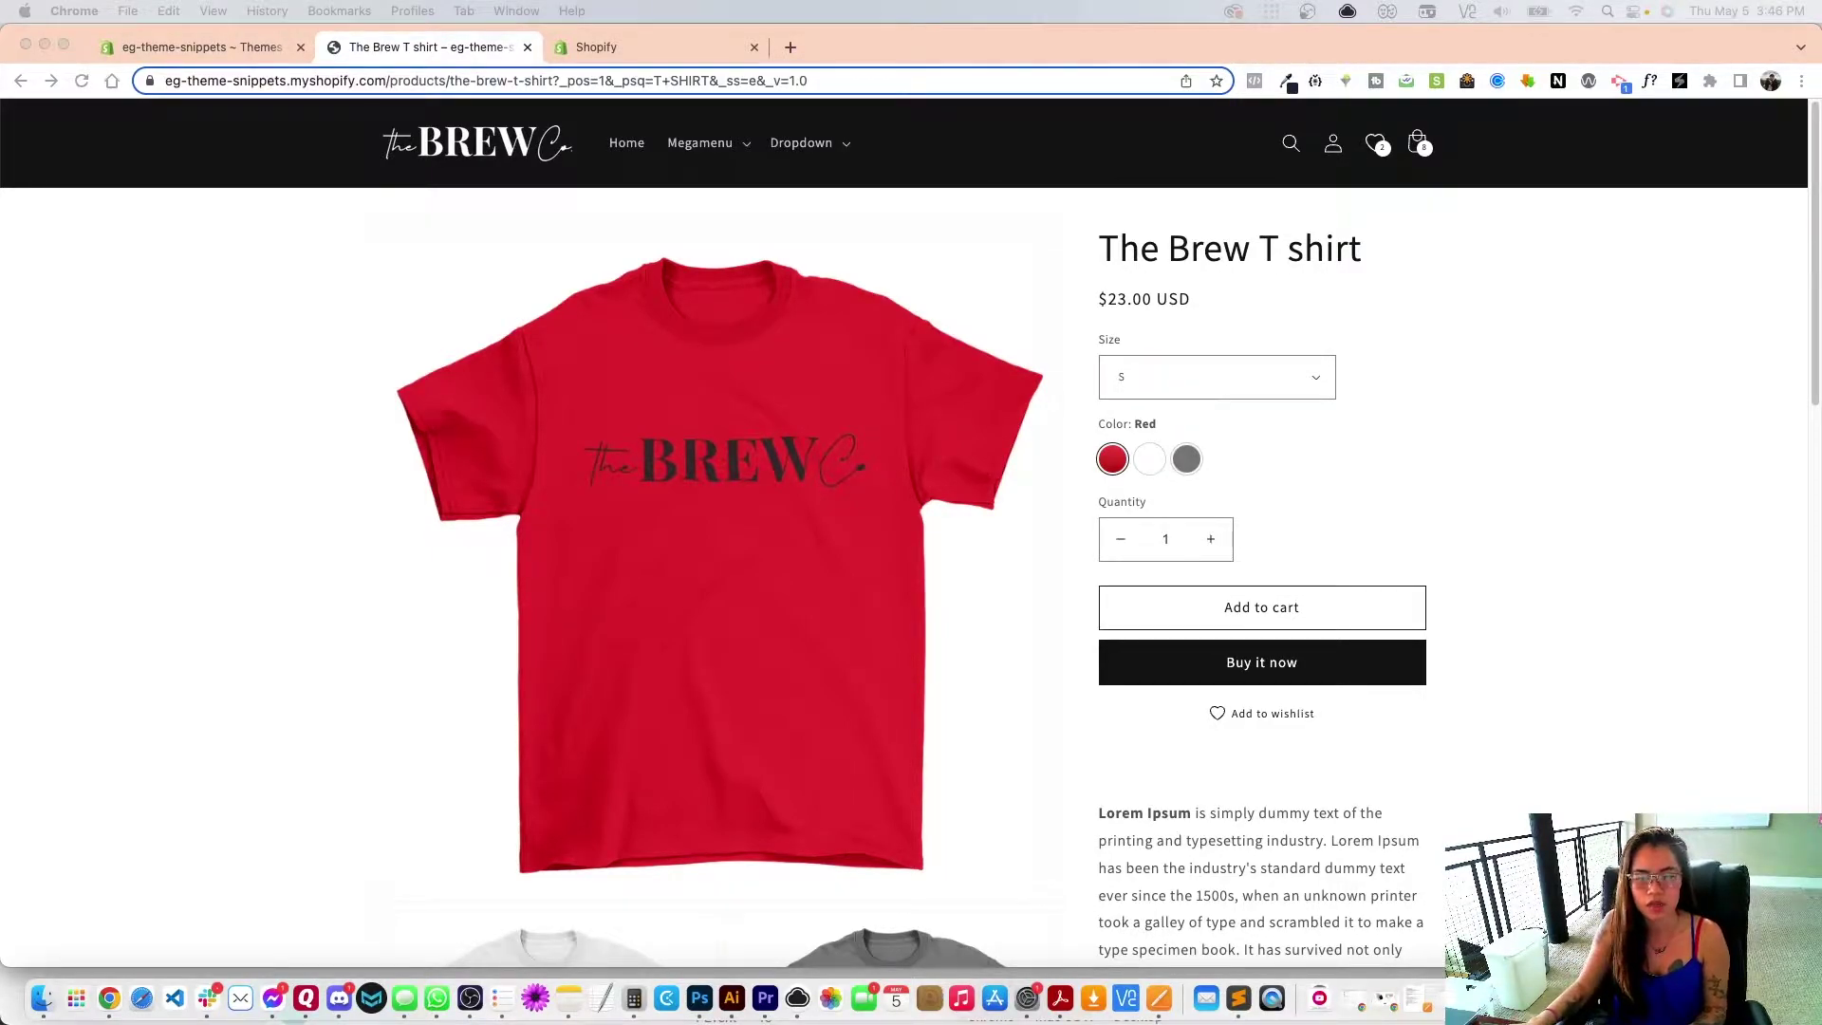
Step: Bring the browser forward and go to the eg-theme-snippets Themes admin page
left_click(1430, 522)
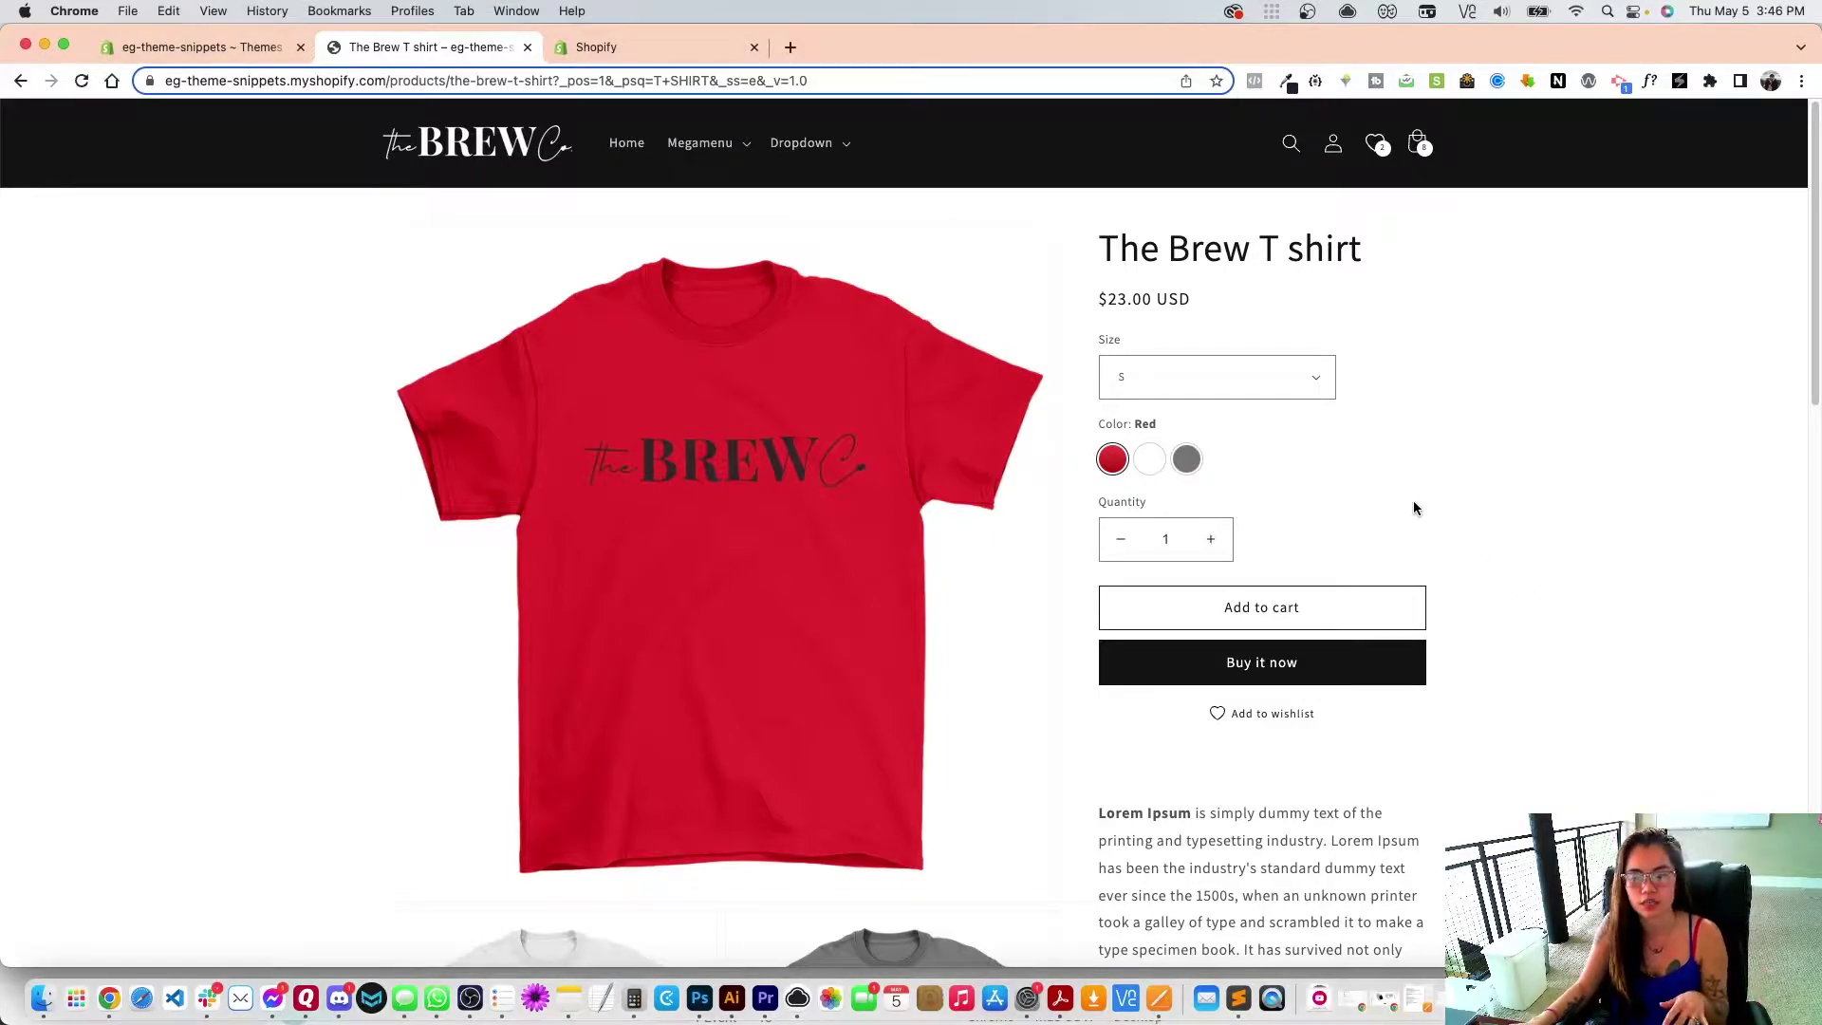
left_click(242, 47)
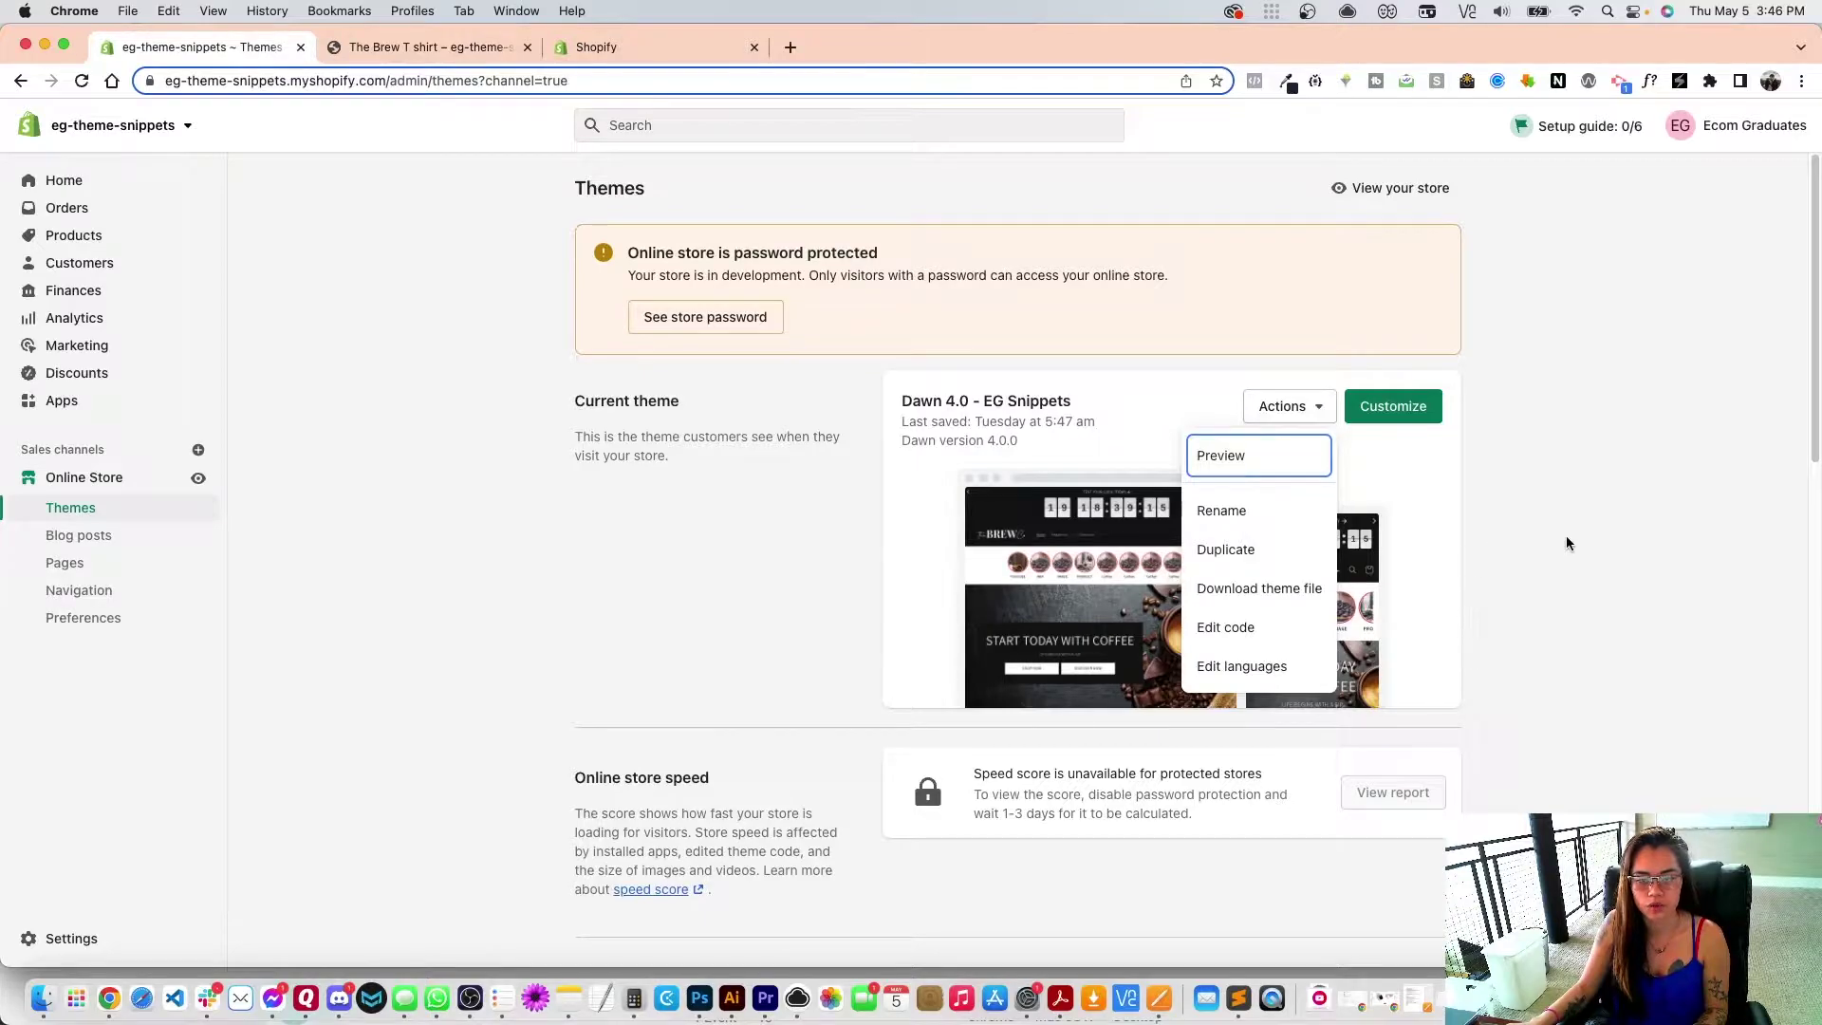
Step: Filter products for 'T SHIRT' and open The Brew T shirt's editor at its Size and Color options
left_click(83, 229, "super")
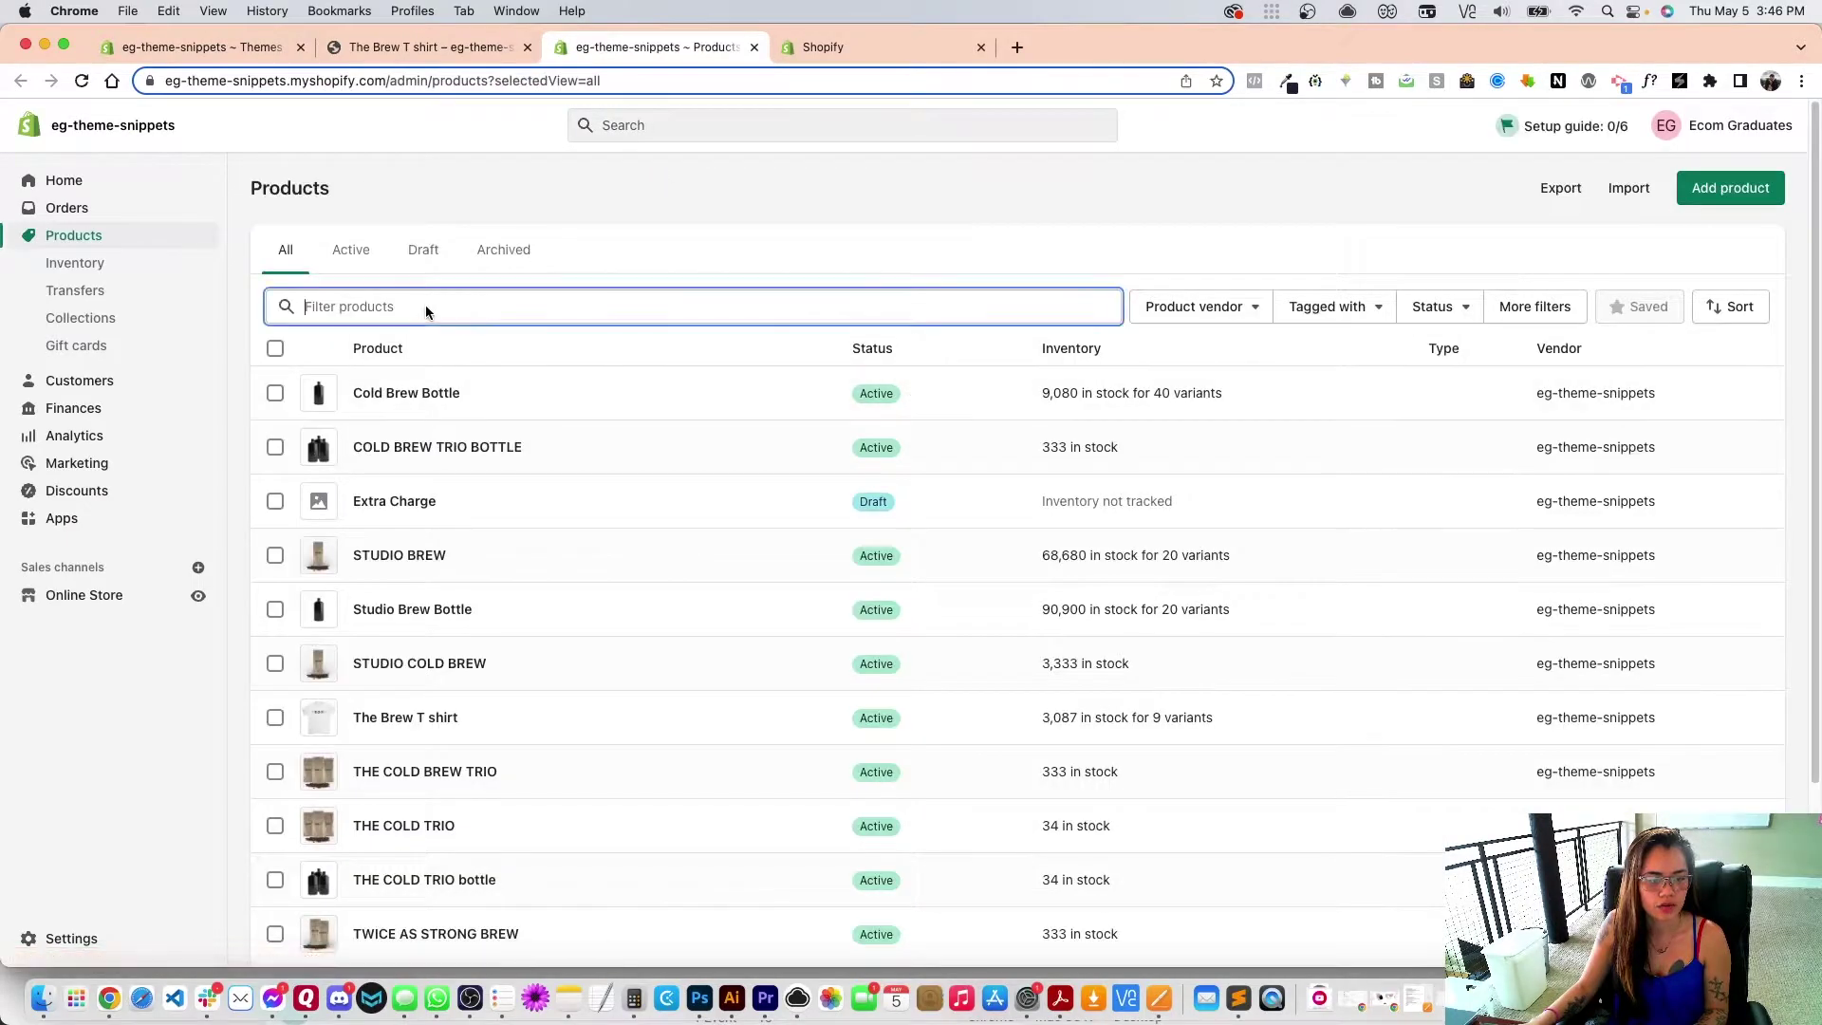
type("T SHIRT")
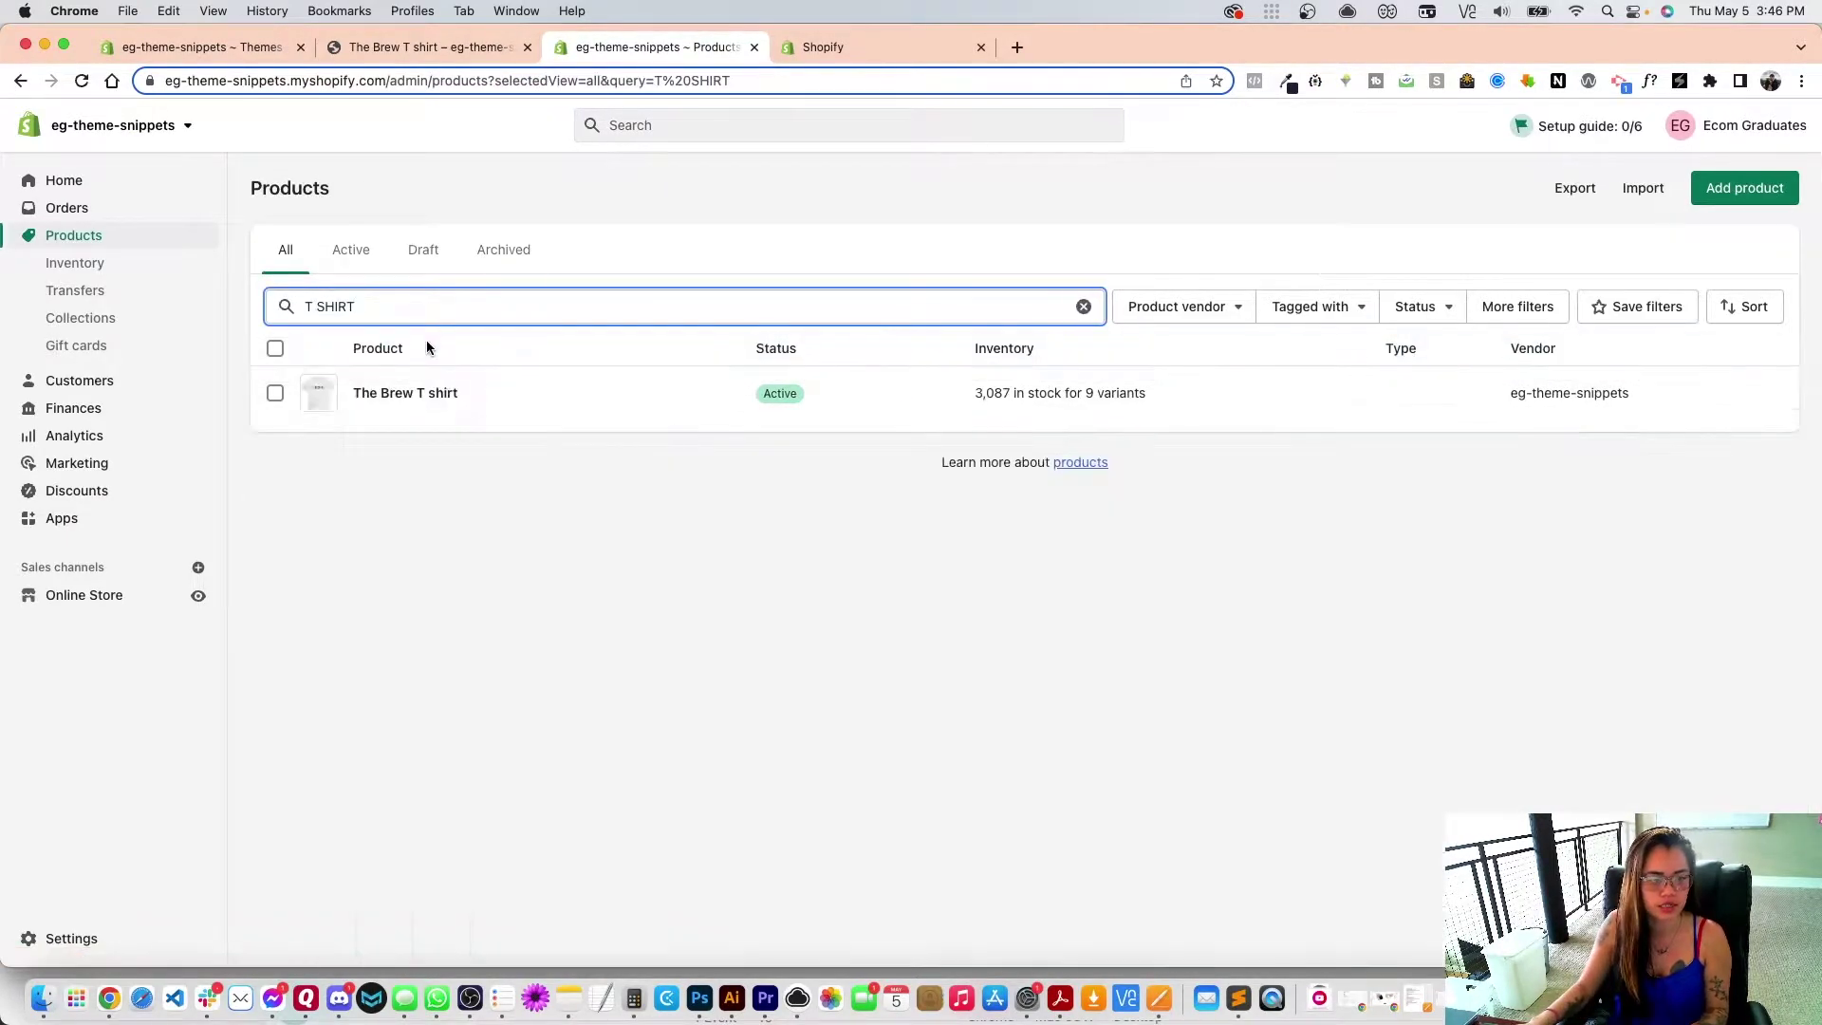
left_click(398, 392)
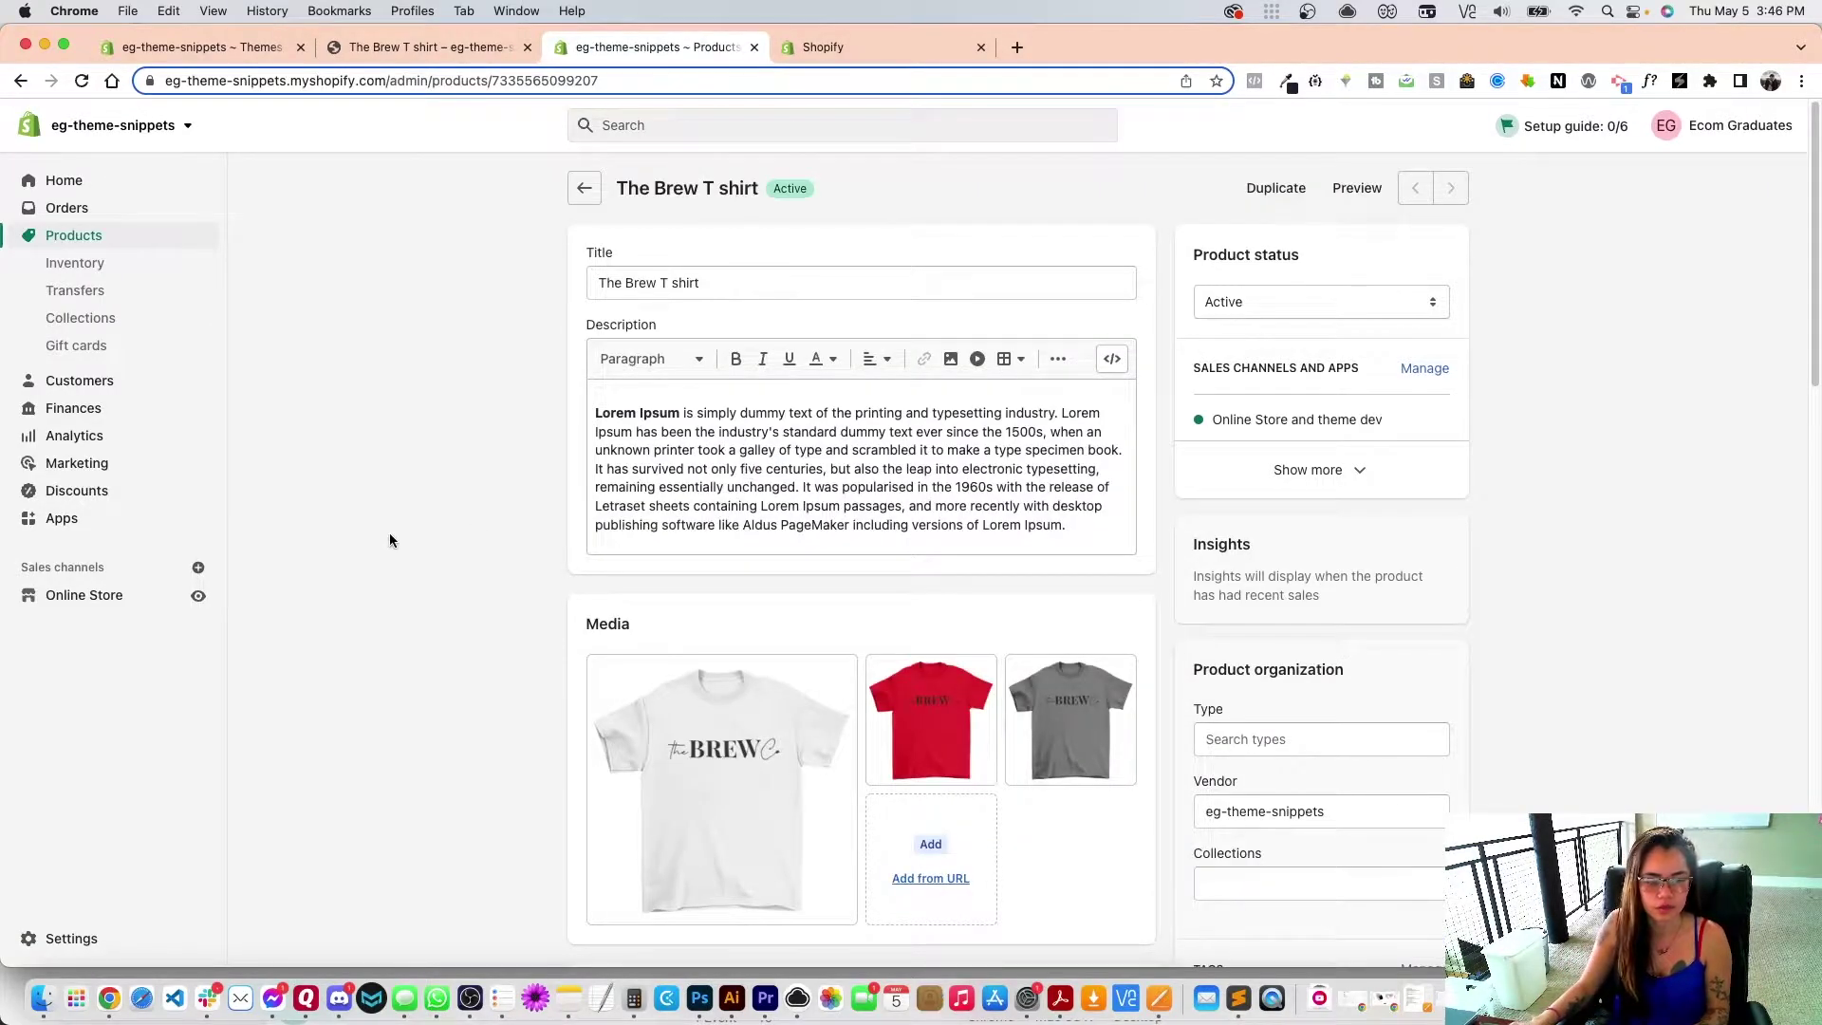
scroll(463, 569, "down", 10)
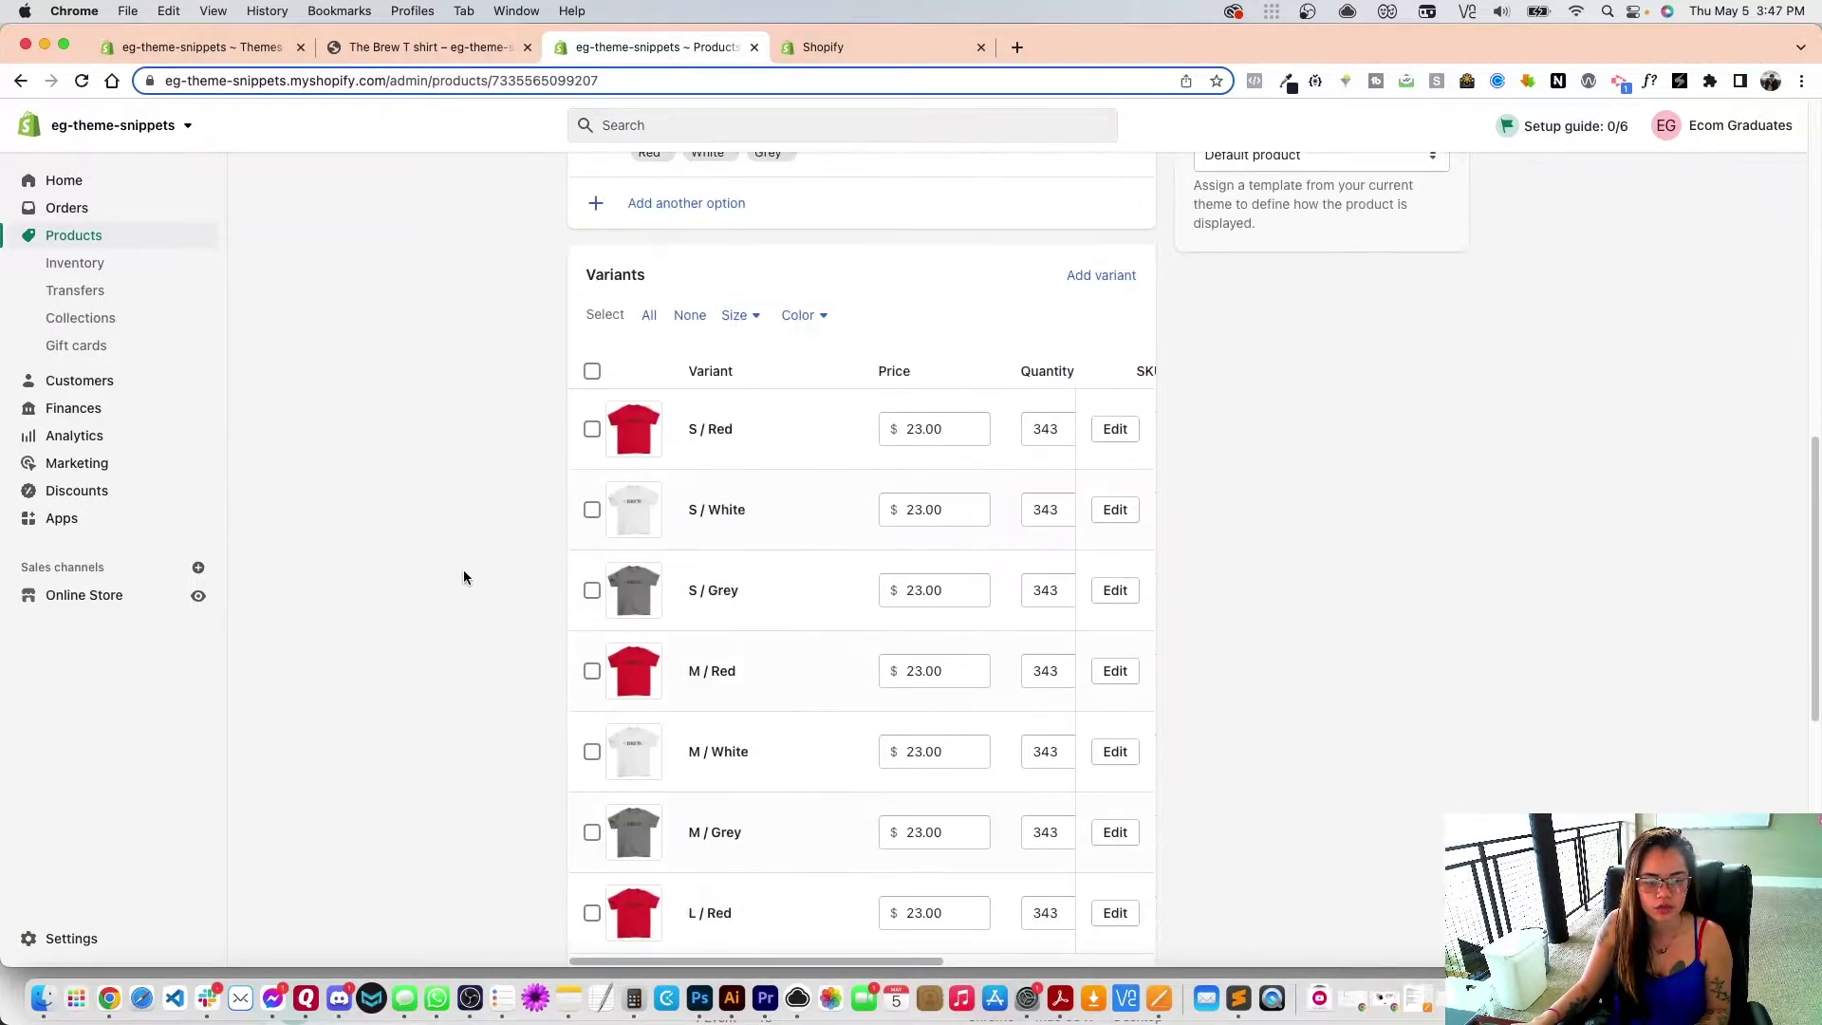
scroll(468, 574, "up", 2)
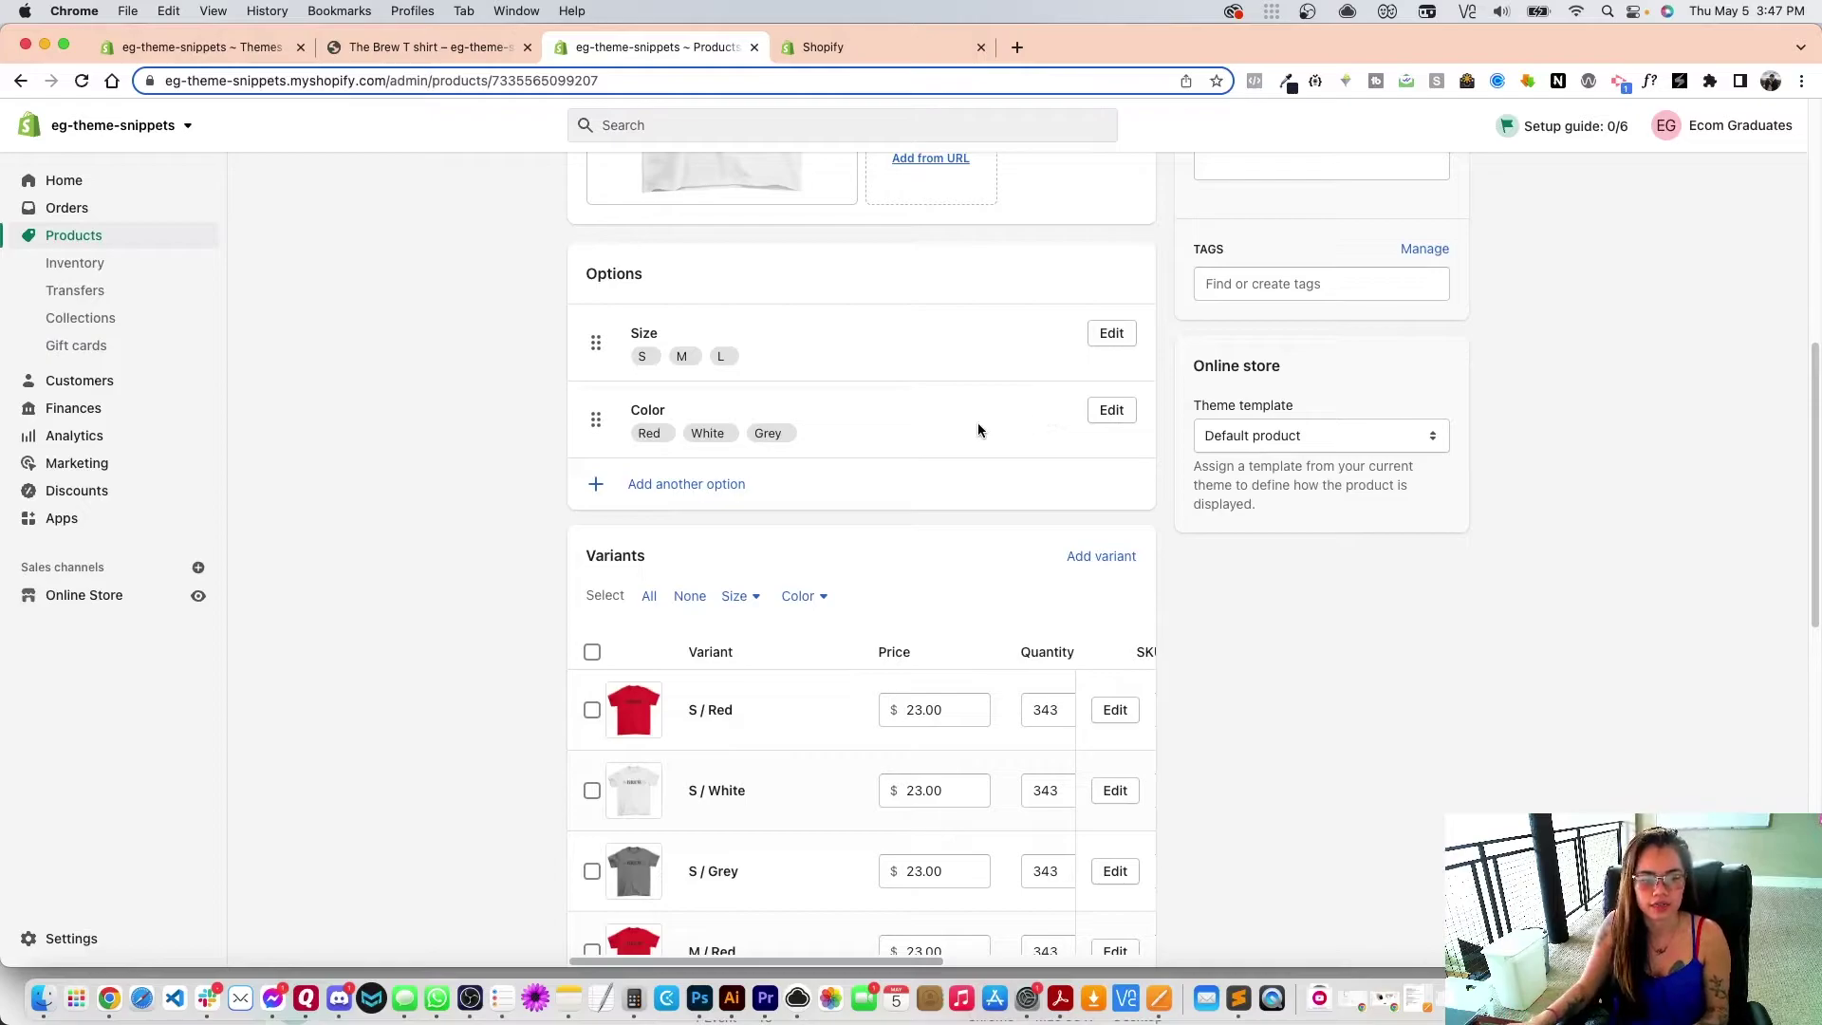
Step: Add Topaz as a new value on the T shirt's Color option
left_click(1104, 410)
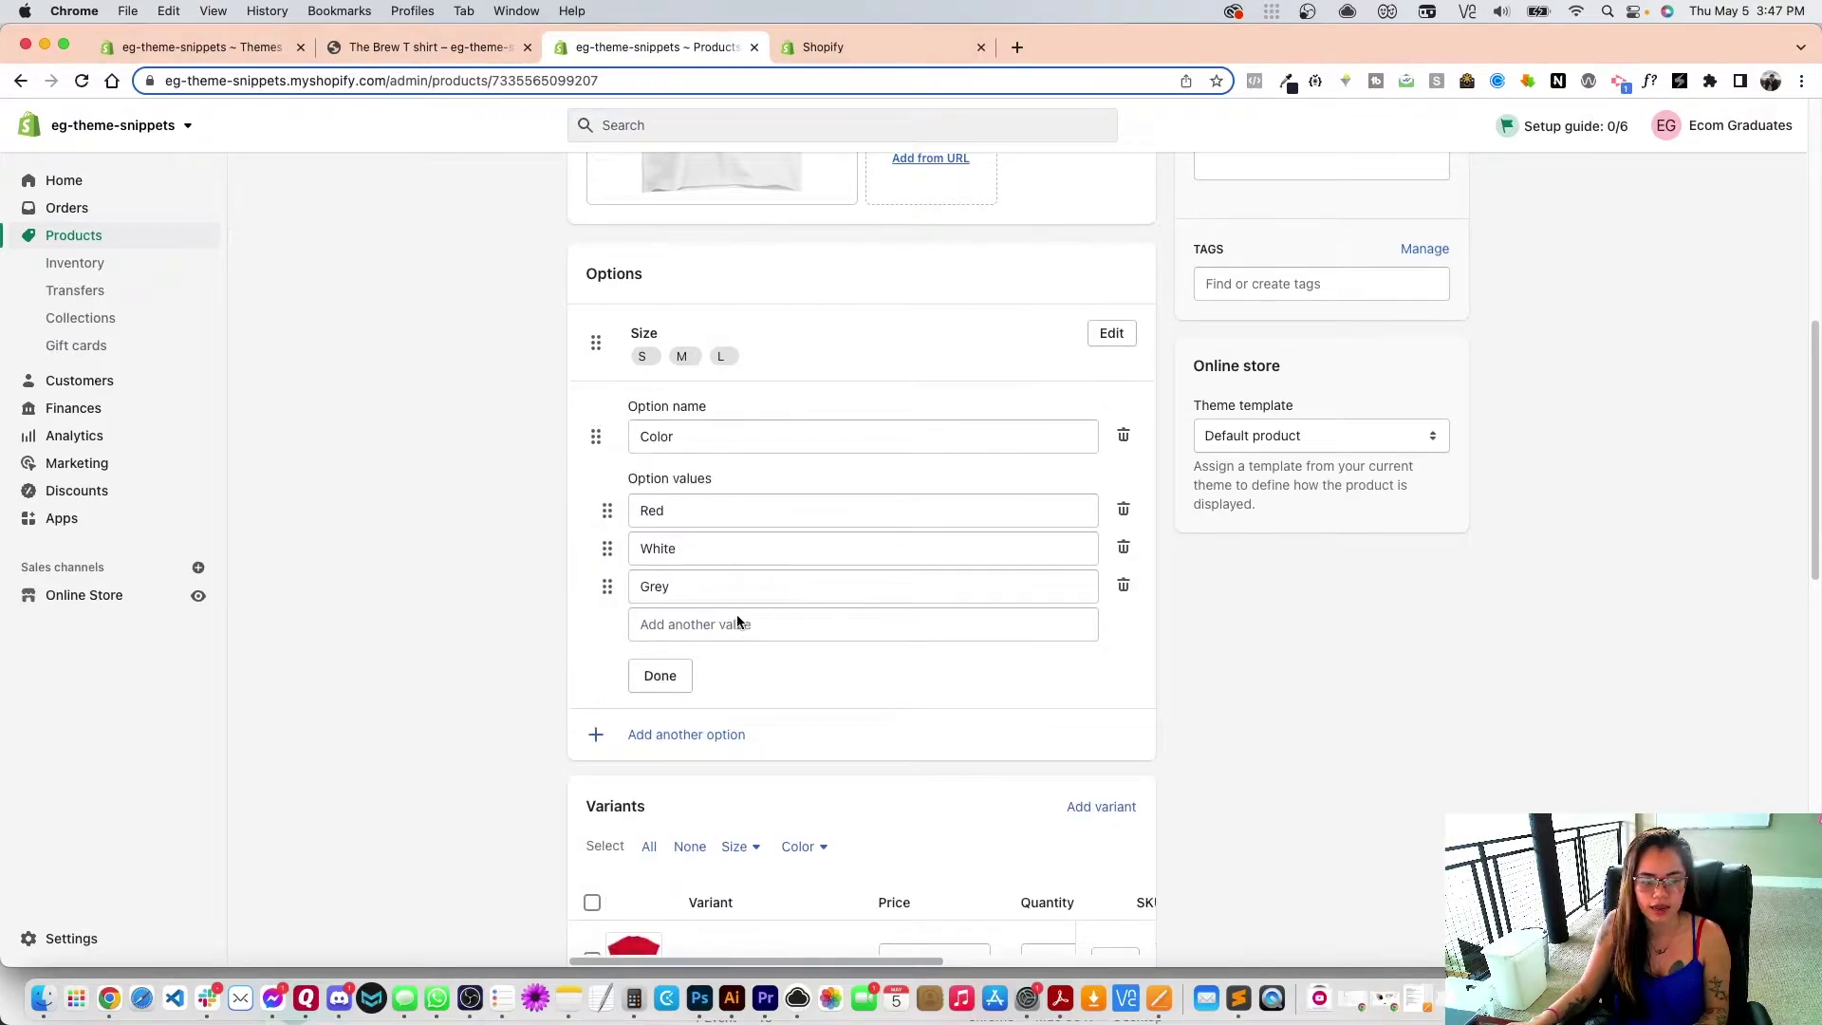
left_click(839, 624)
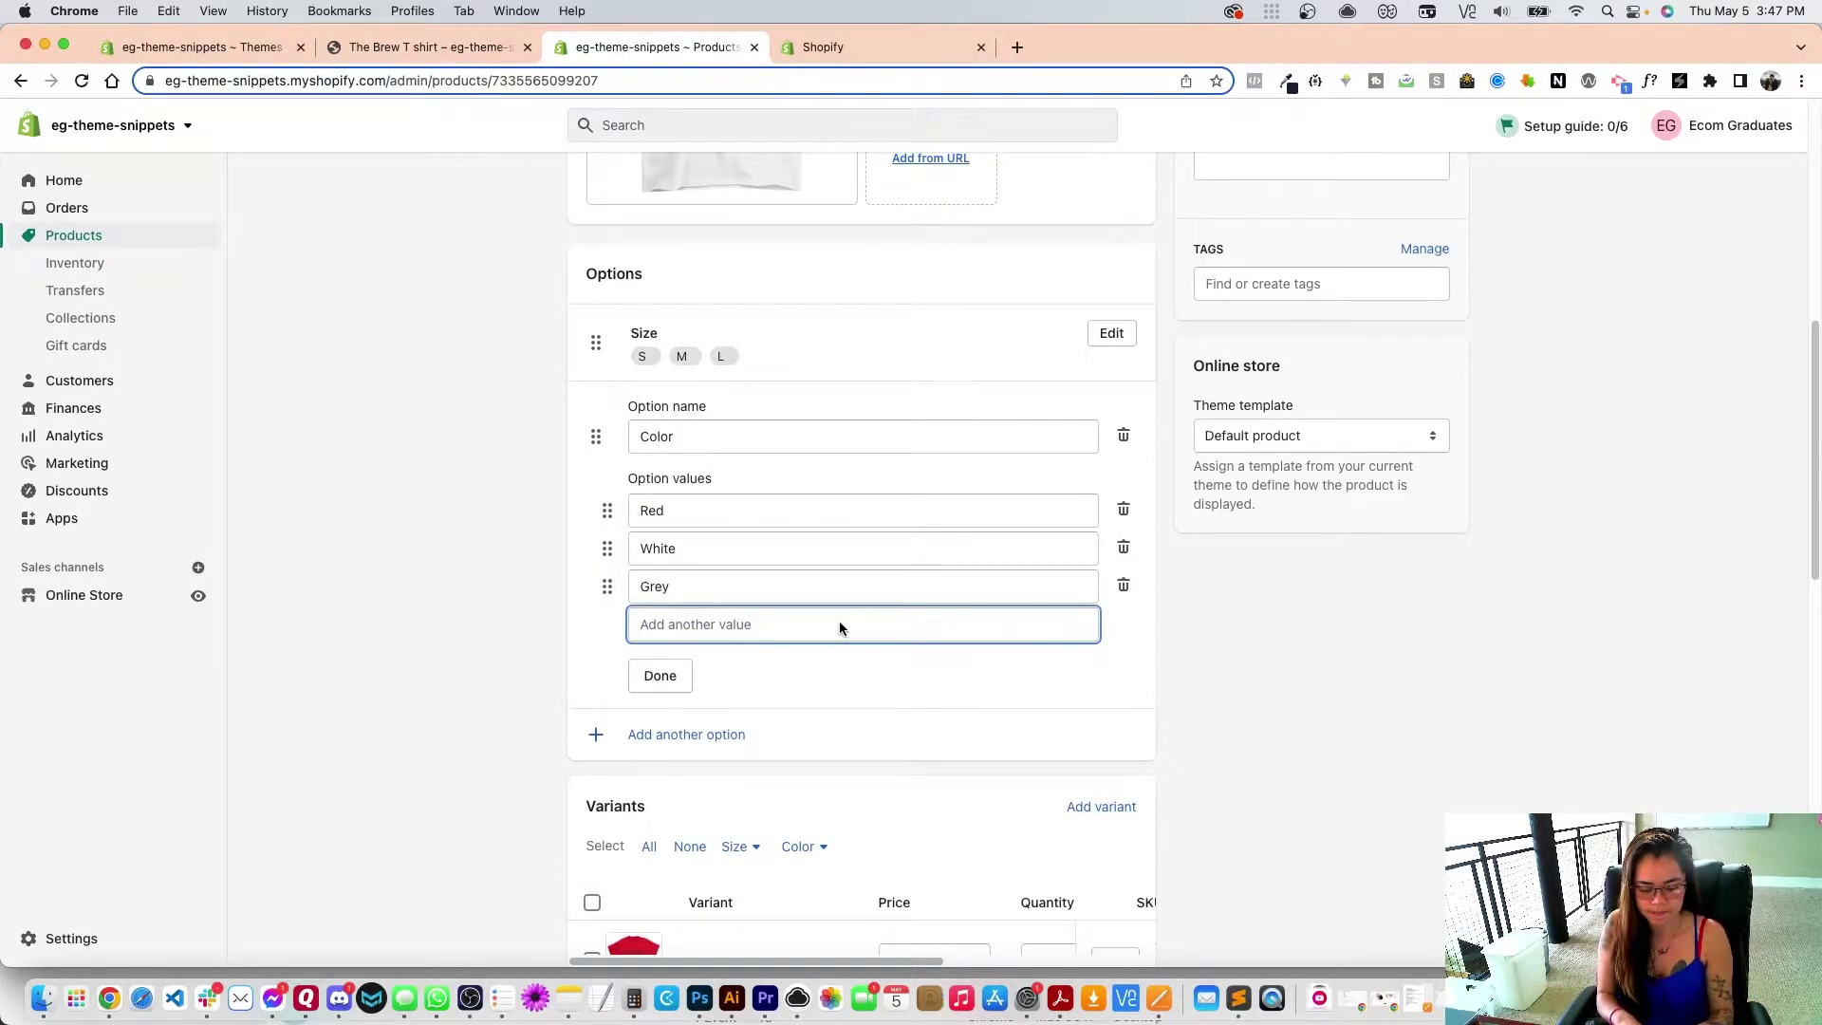
type("Bl")
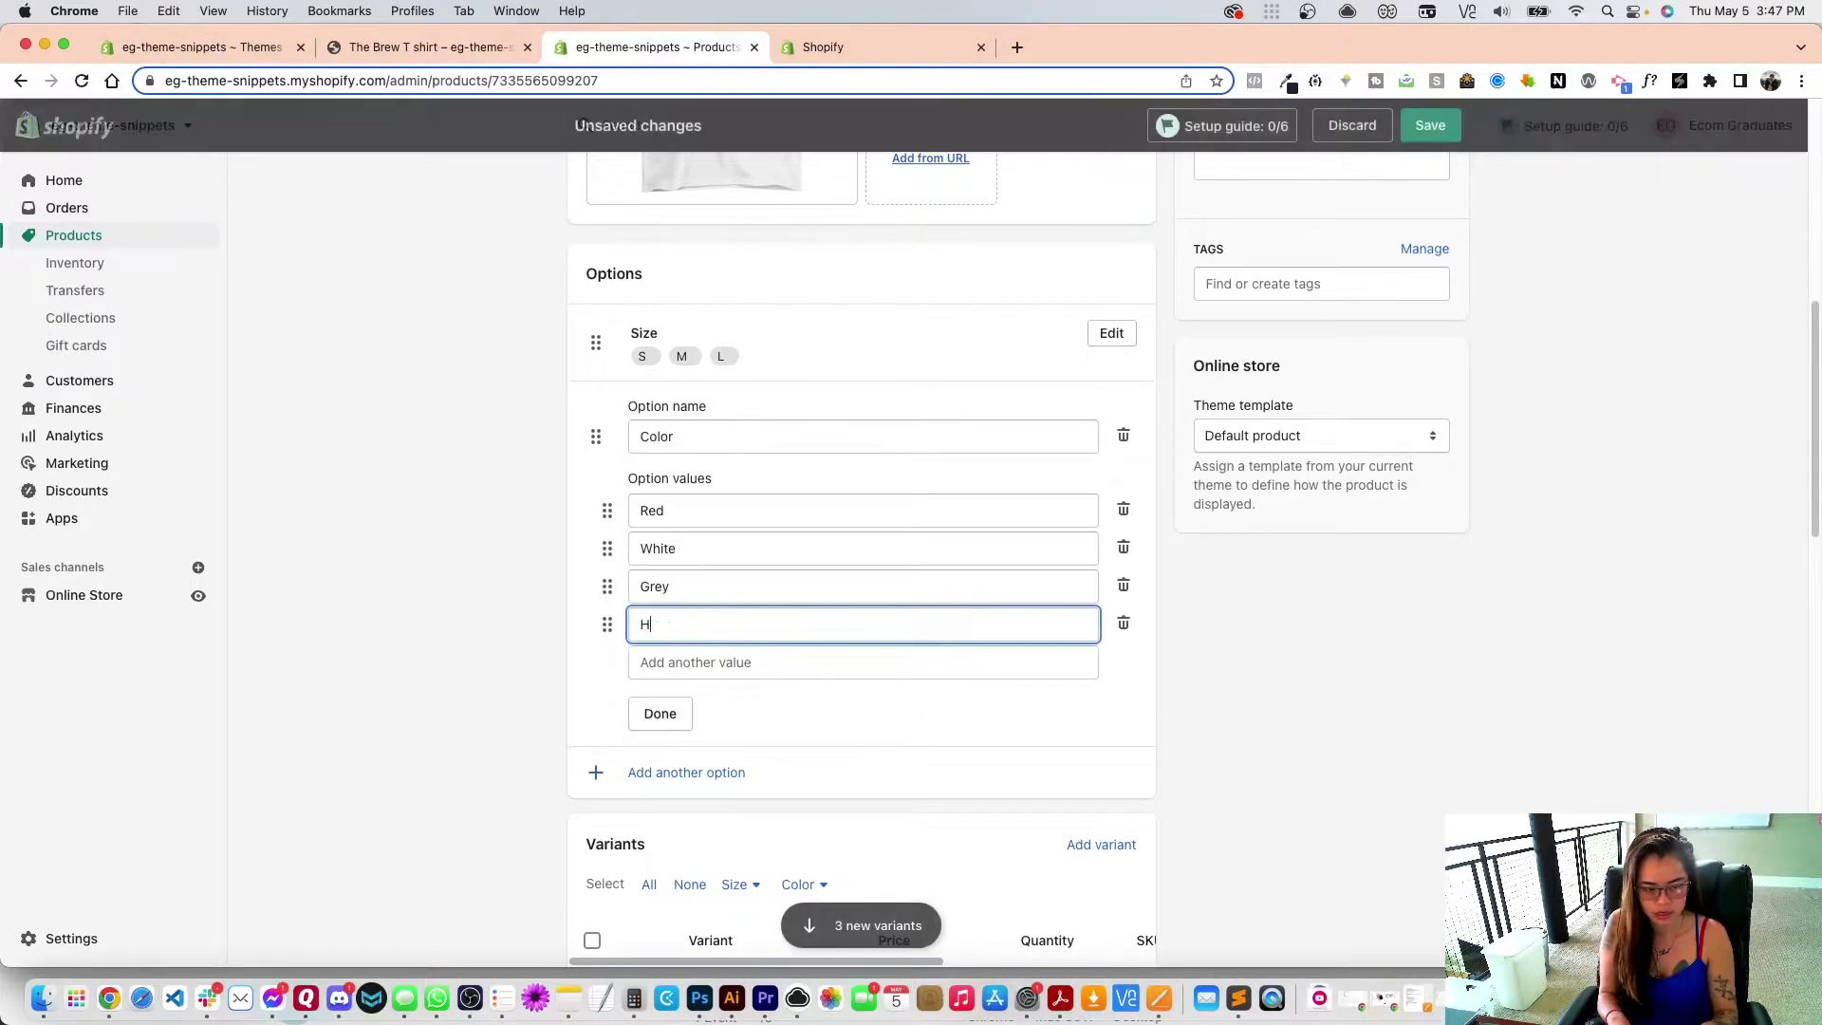
key("BackSpace")
key("BackSpace")
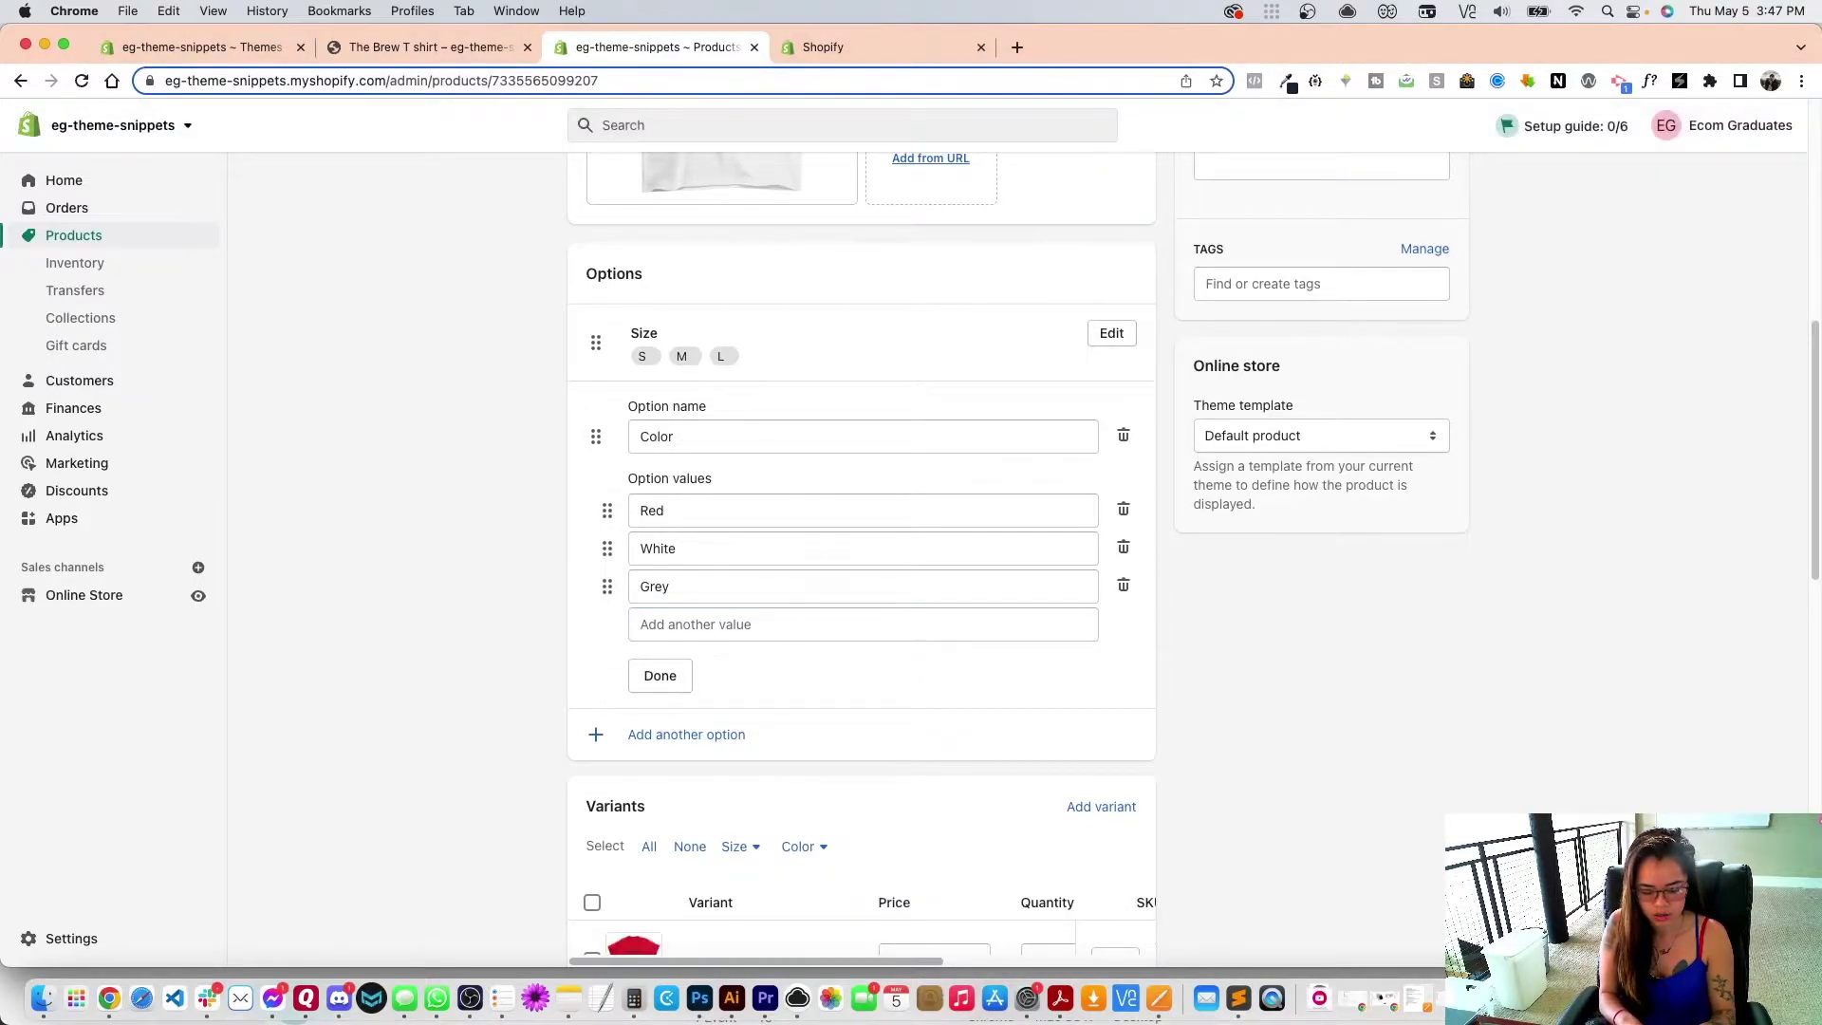
left_click(795, 626)
type("Topaz")
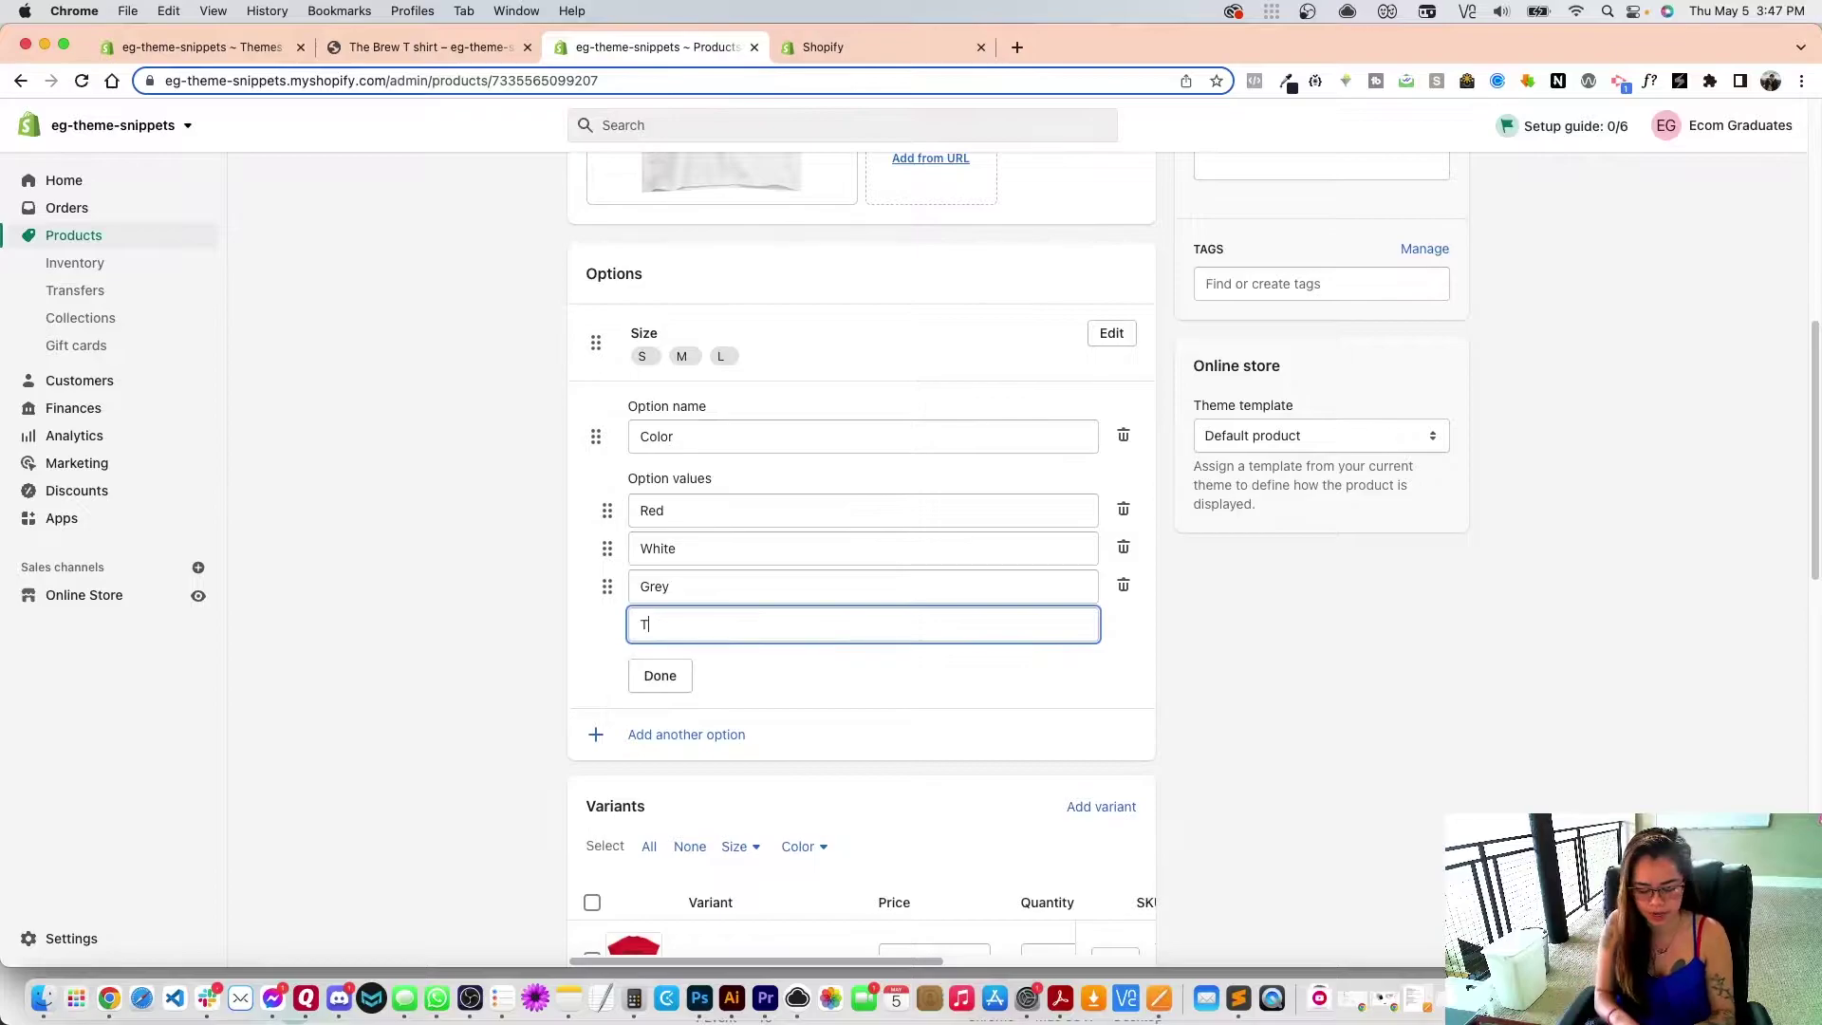
key("Return")
Step: Save the product and review the new S, M and L Topaz variants at $23.00
left_click(1442, 130)
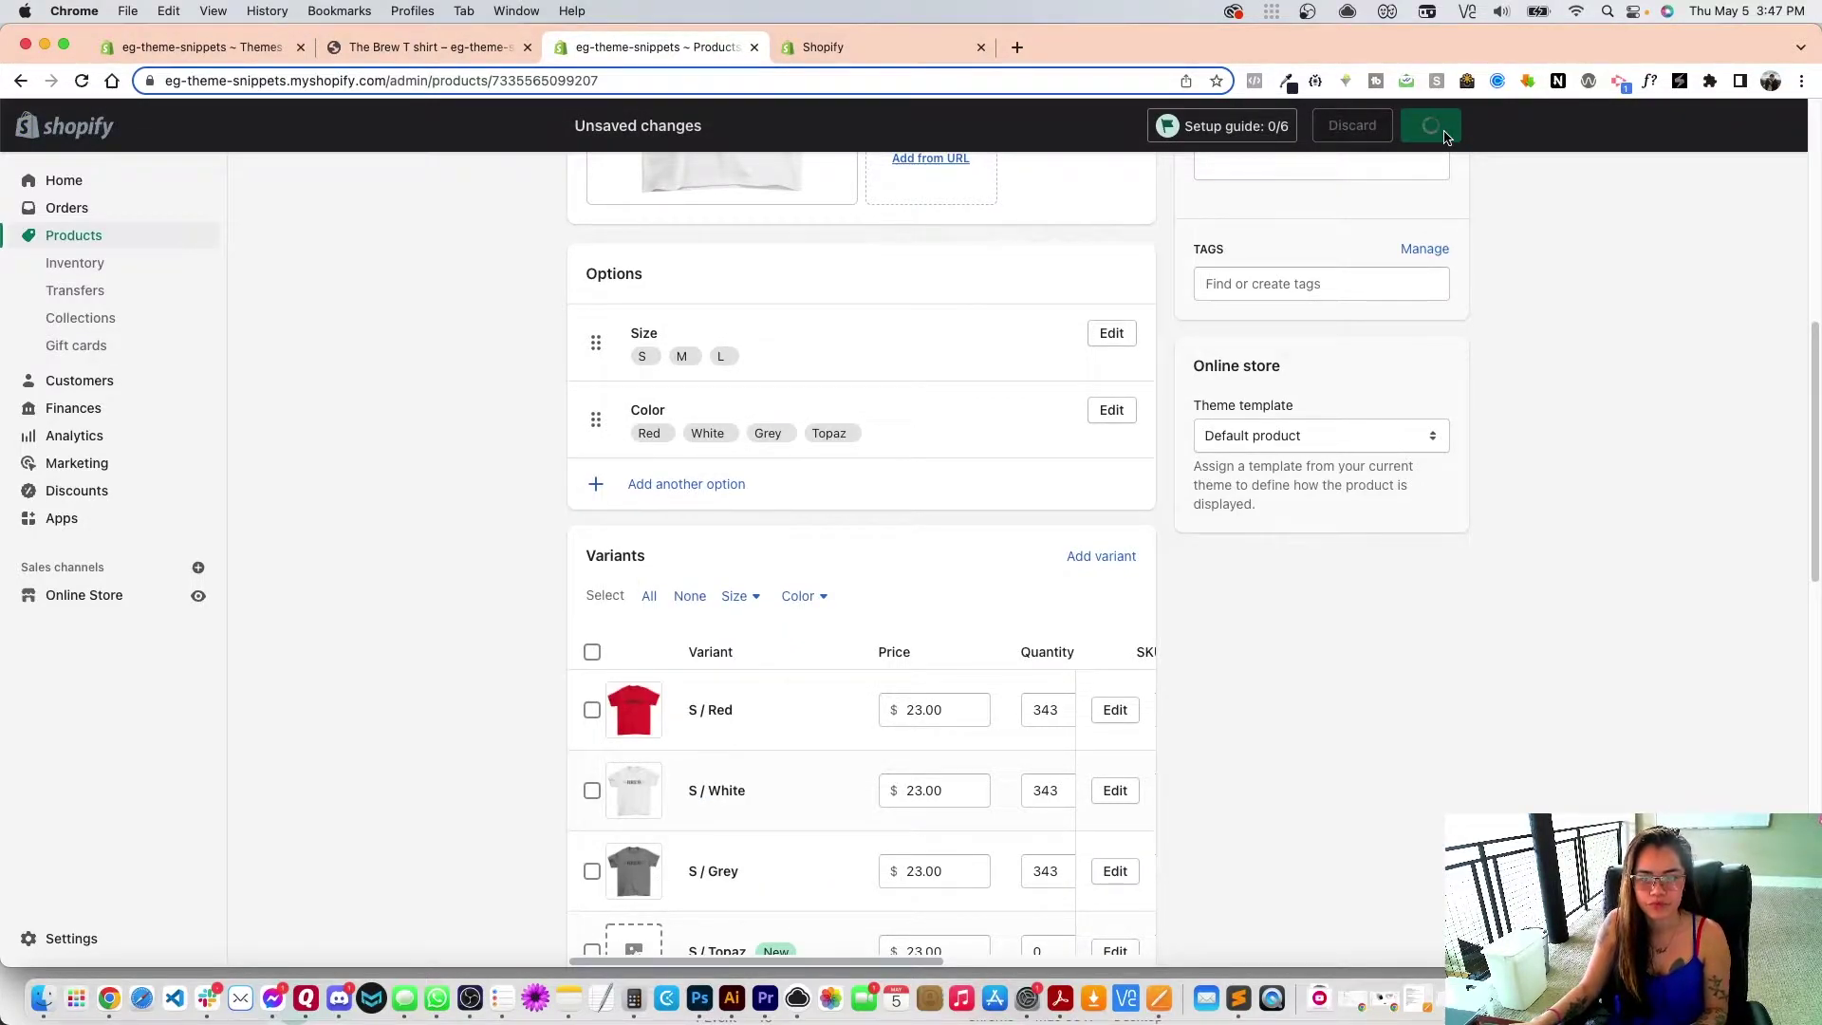
scroll(983, 613, "down", 15)
scroll(1079, 607, "up", 8)
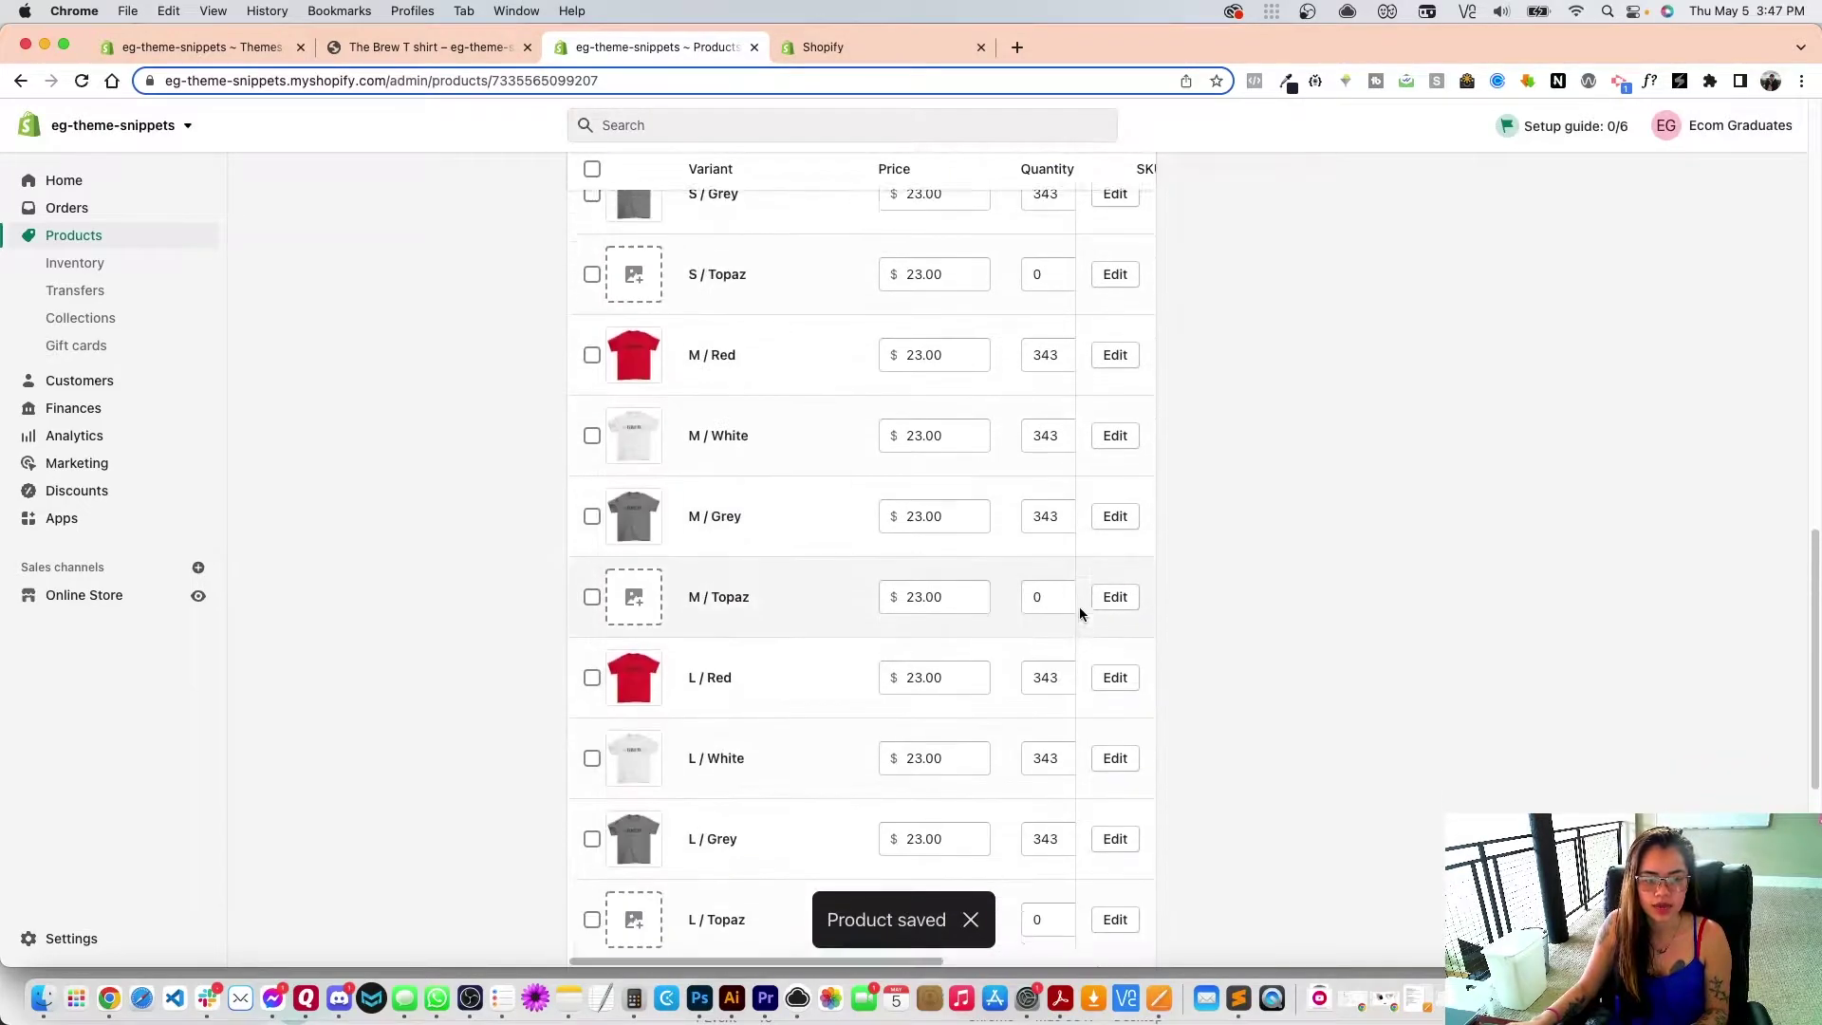
scroll(788, 802, "down", 1)
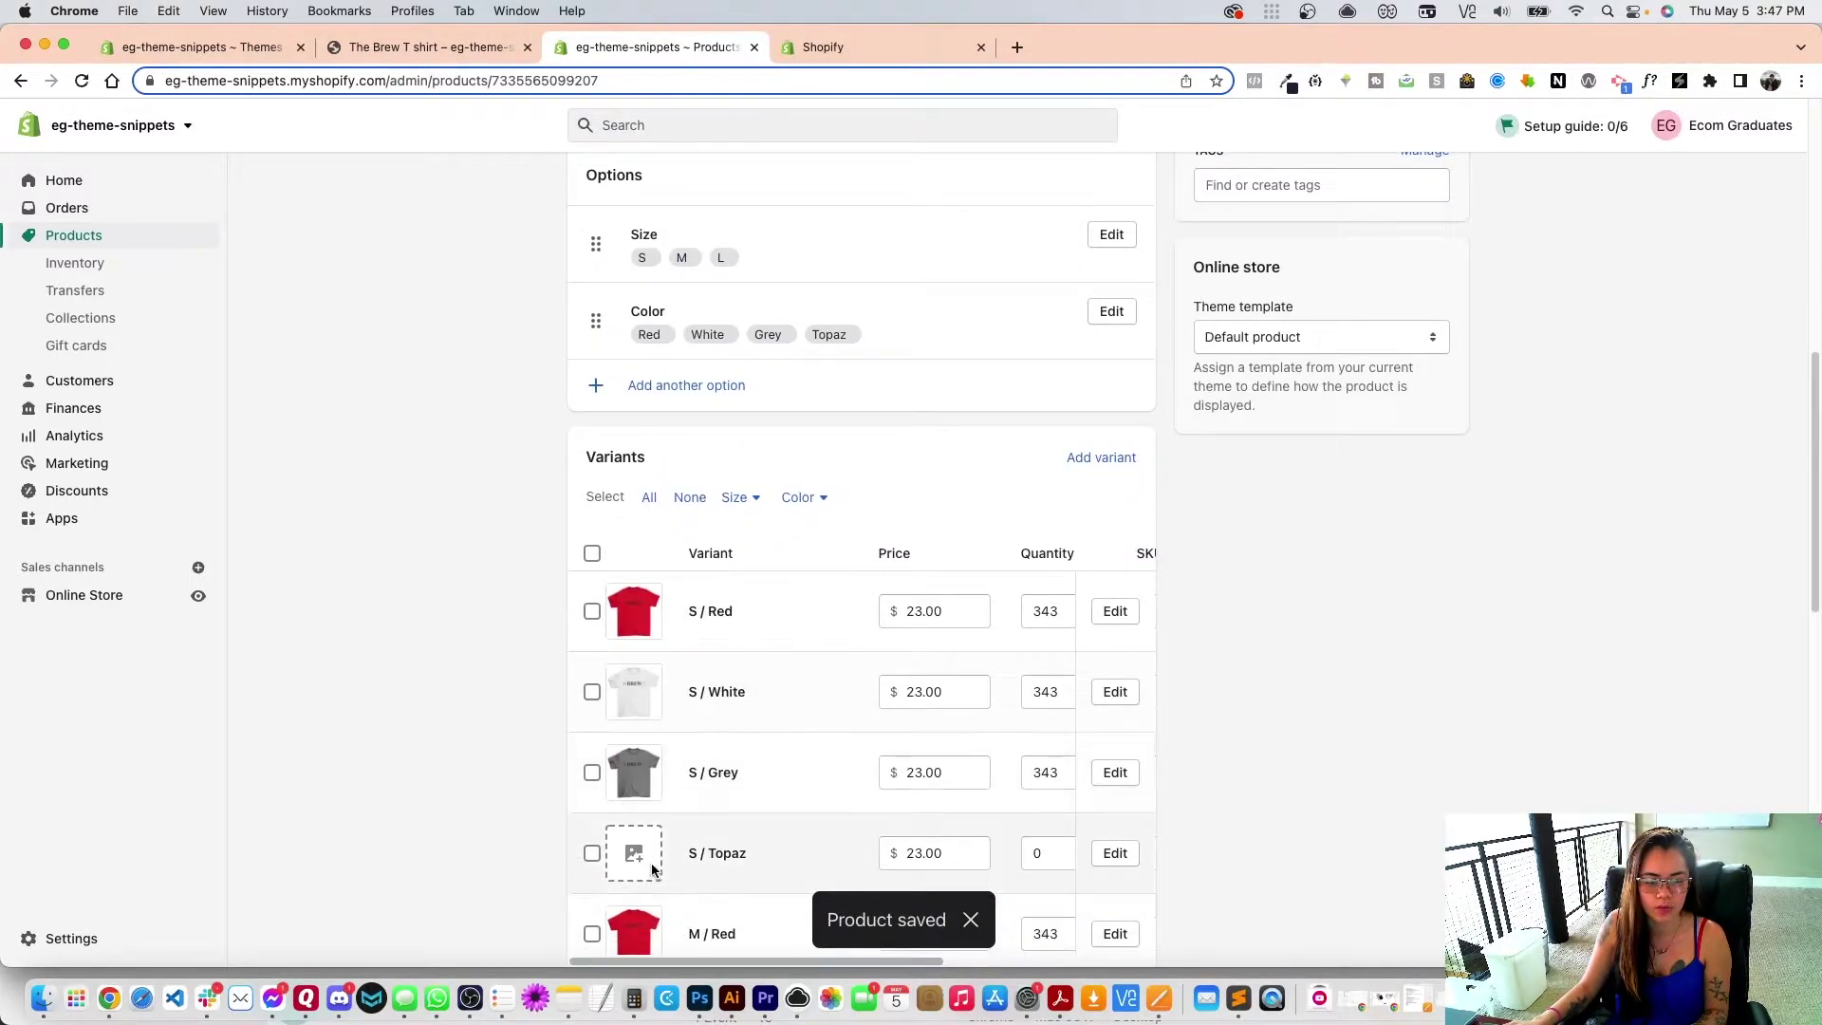
scroll(714, 839, "down", 10)
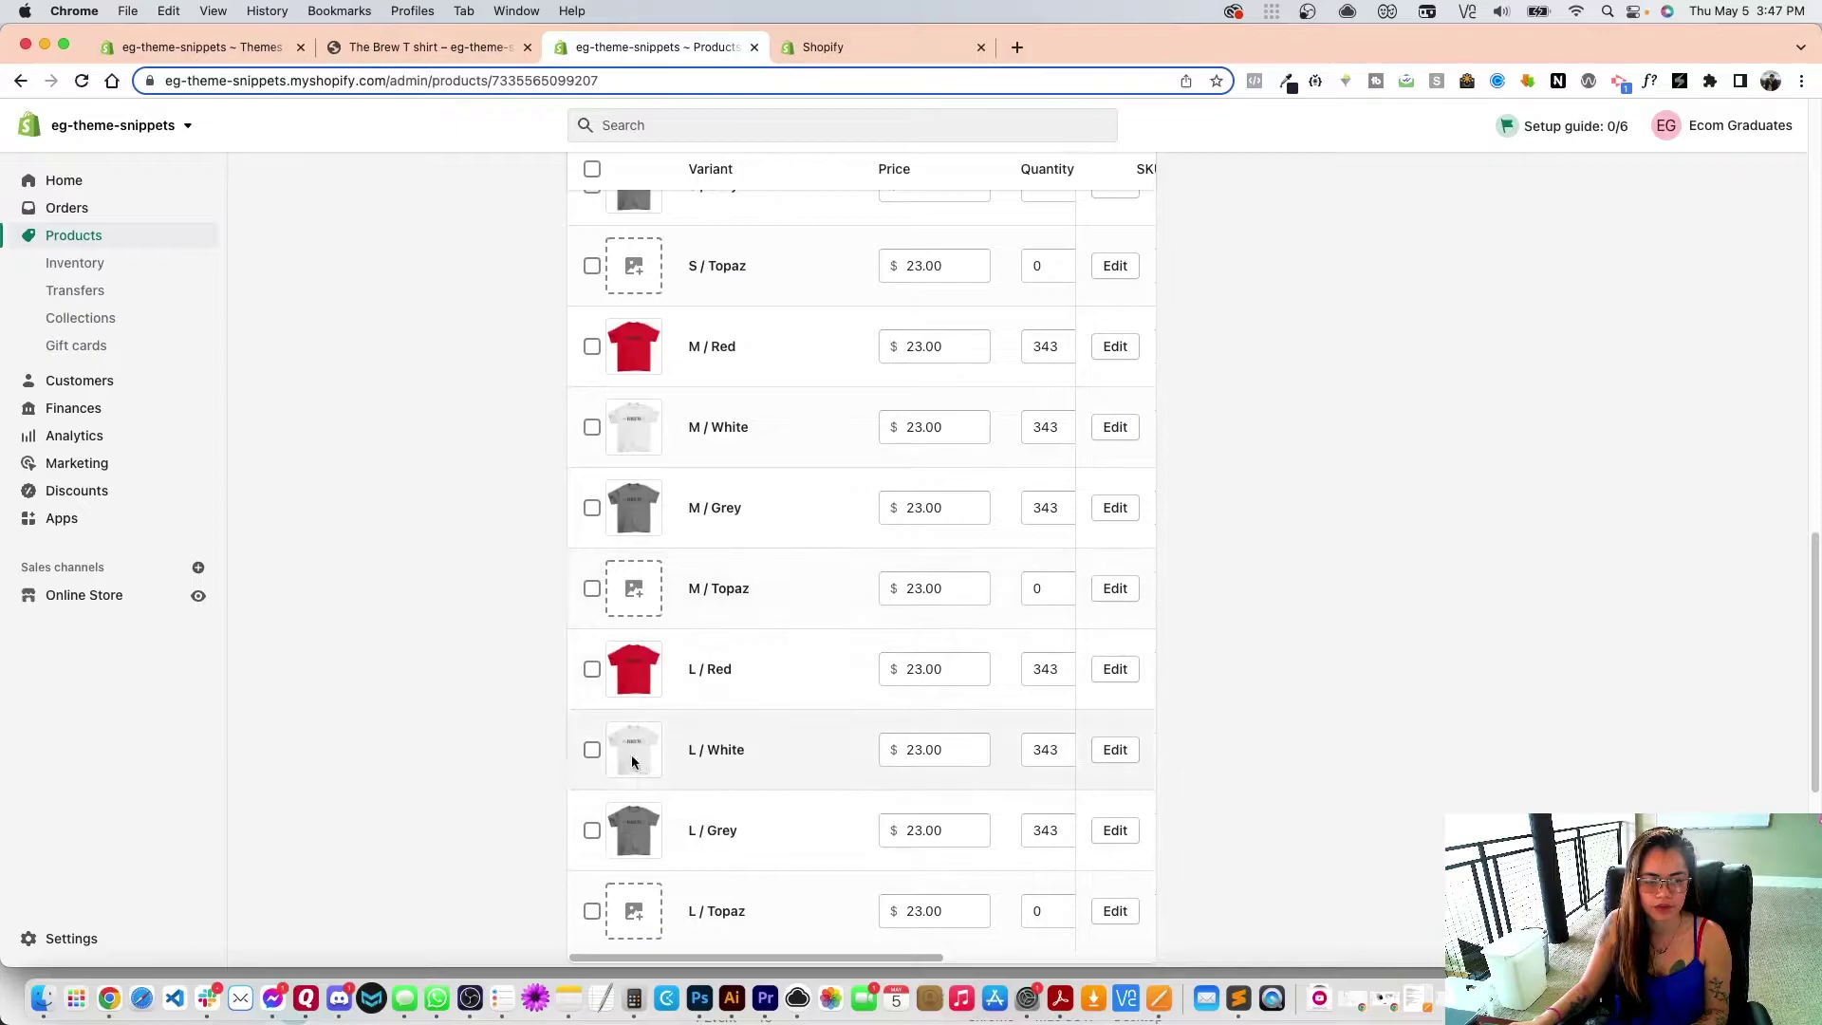
scroll(632, 759, "down", 5)
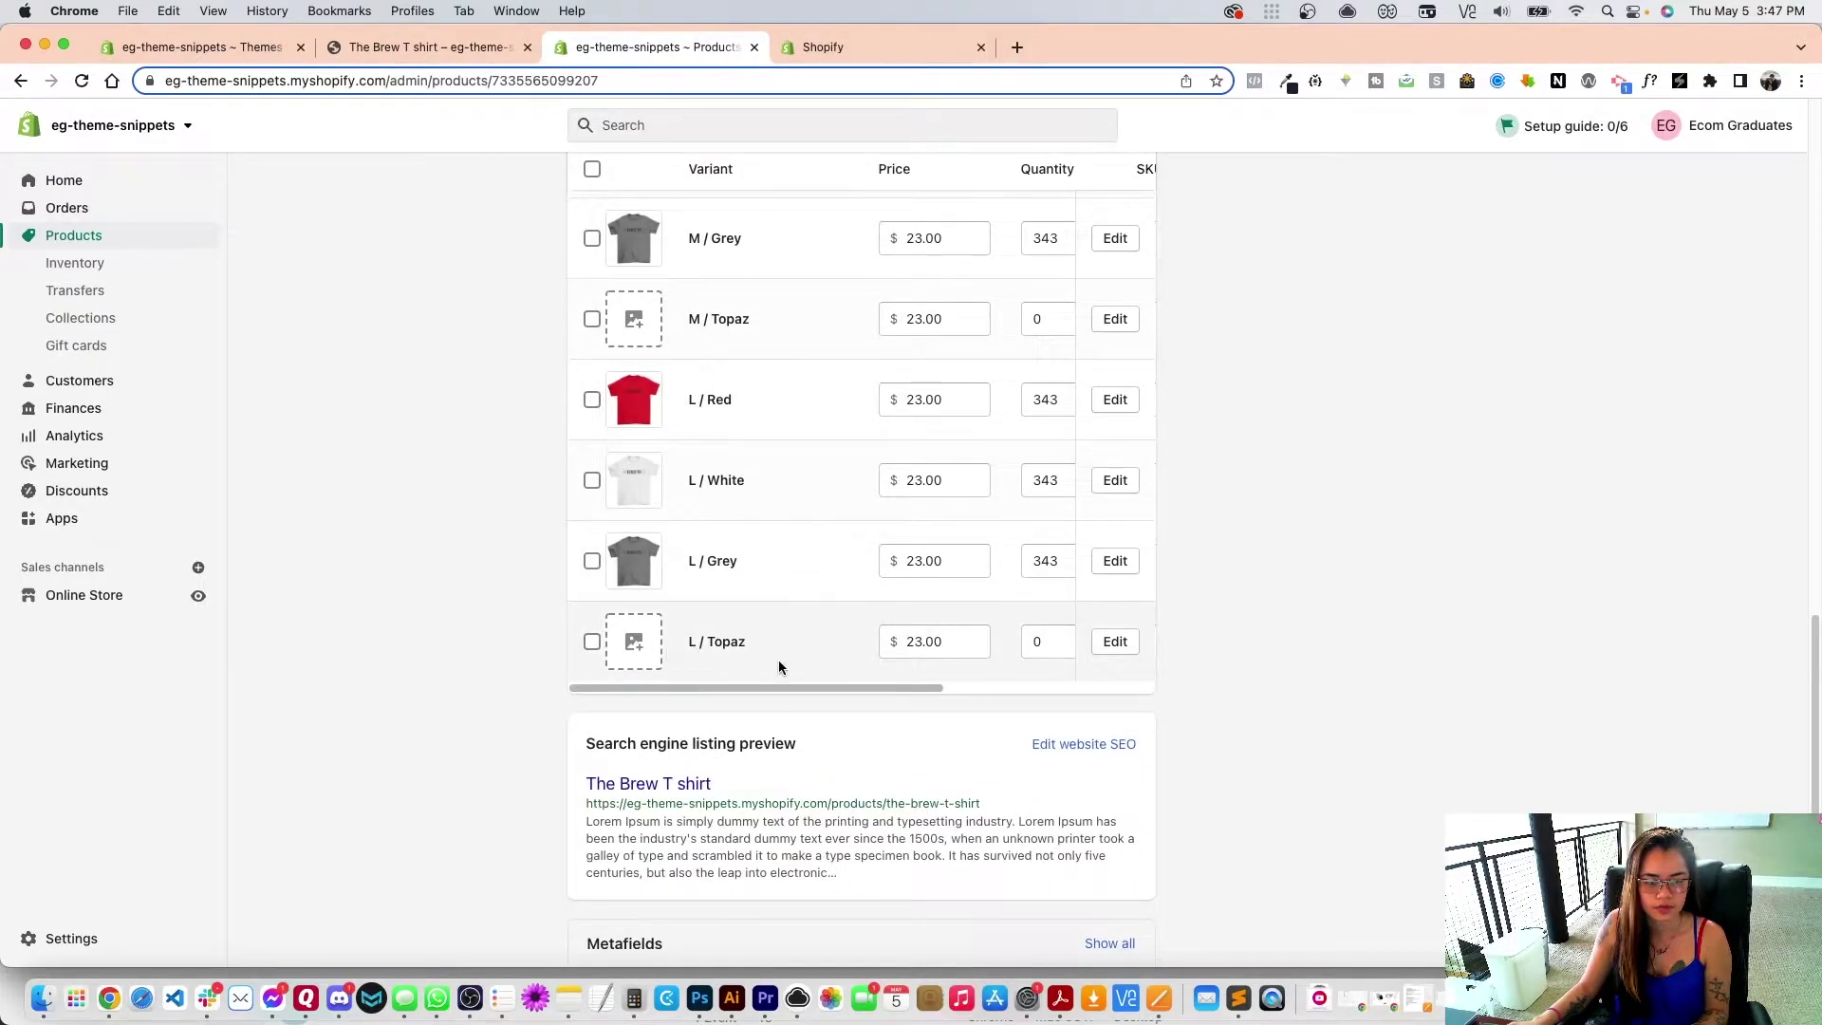
scroll(778, 667, "up", 11)
Step: Set the quantity of all T shirt variants, Topaz included, to 343 and save
left_click(592, 320)
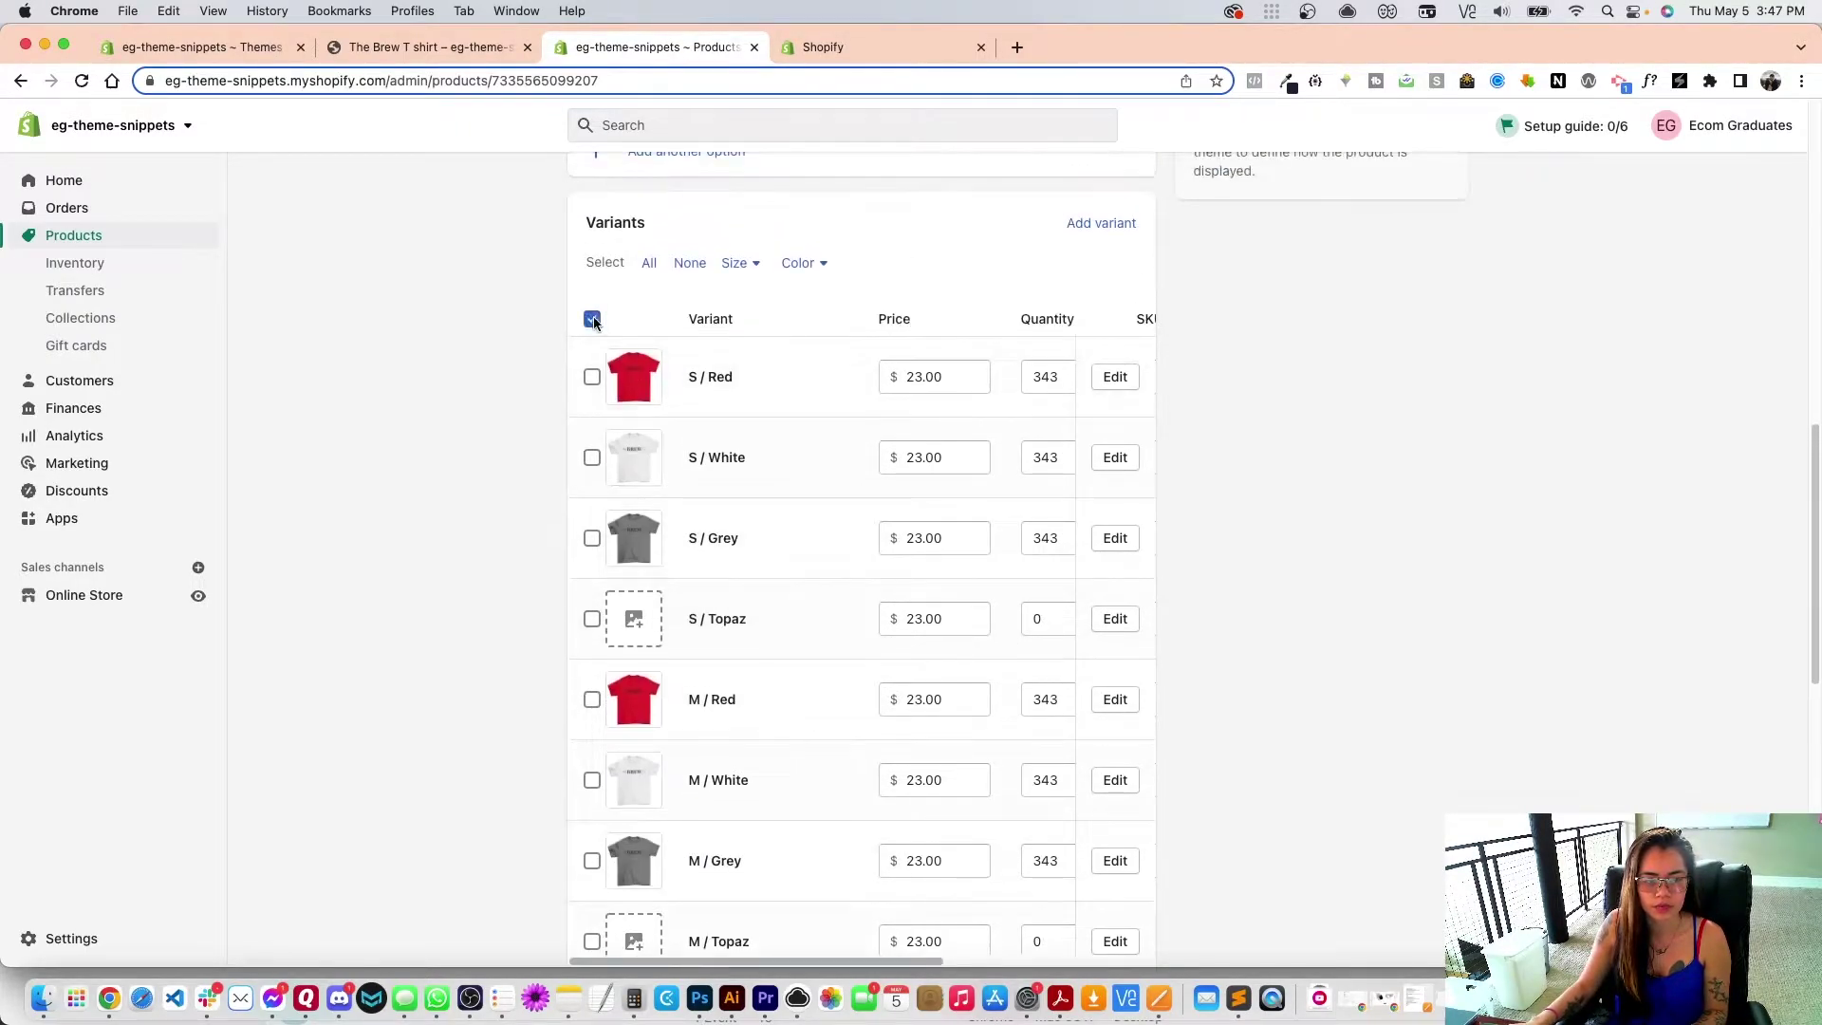
left_click(885, 324)
left_click(866, 413)
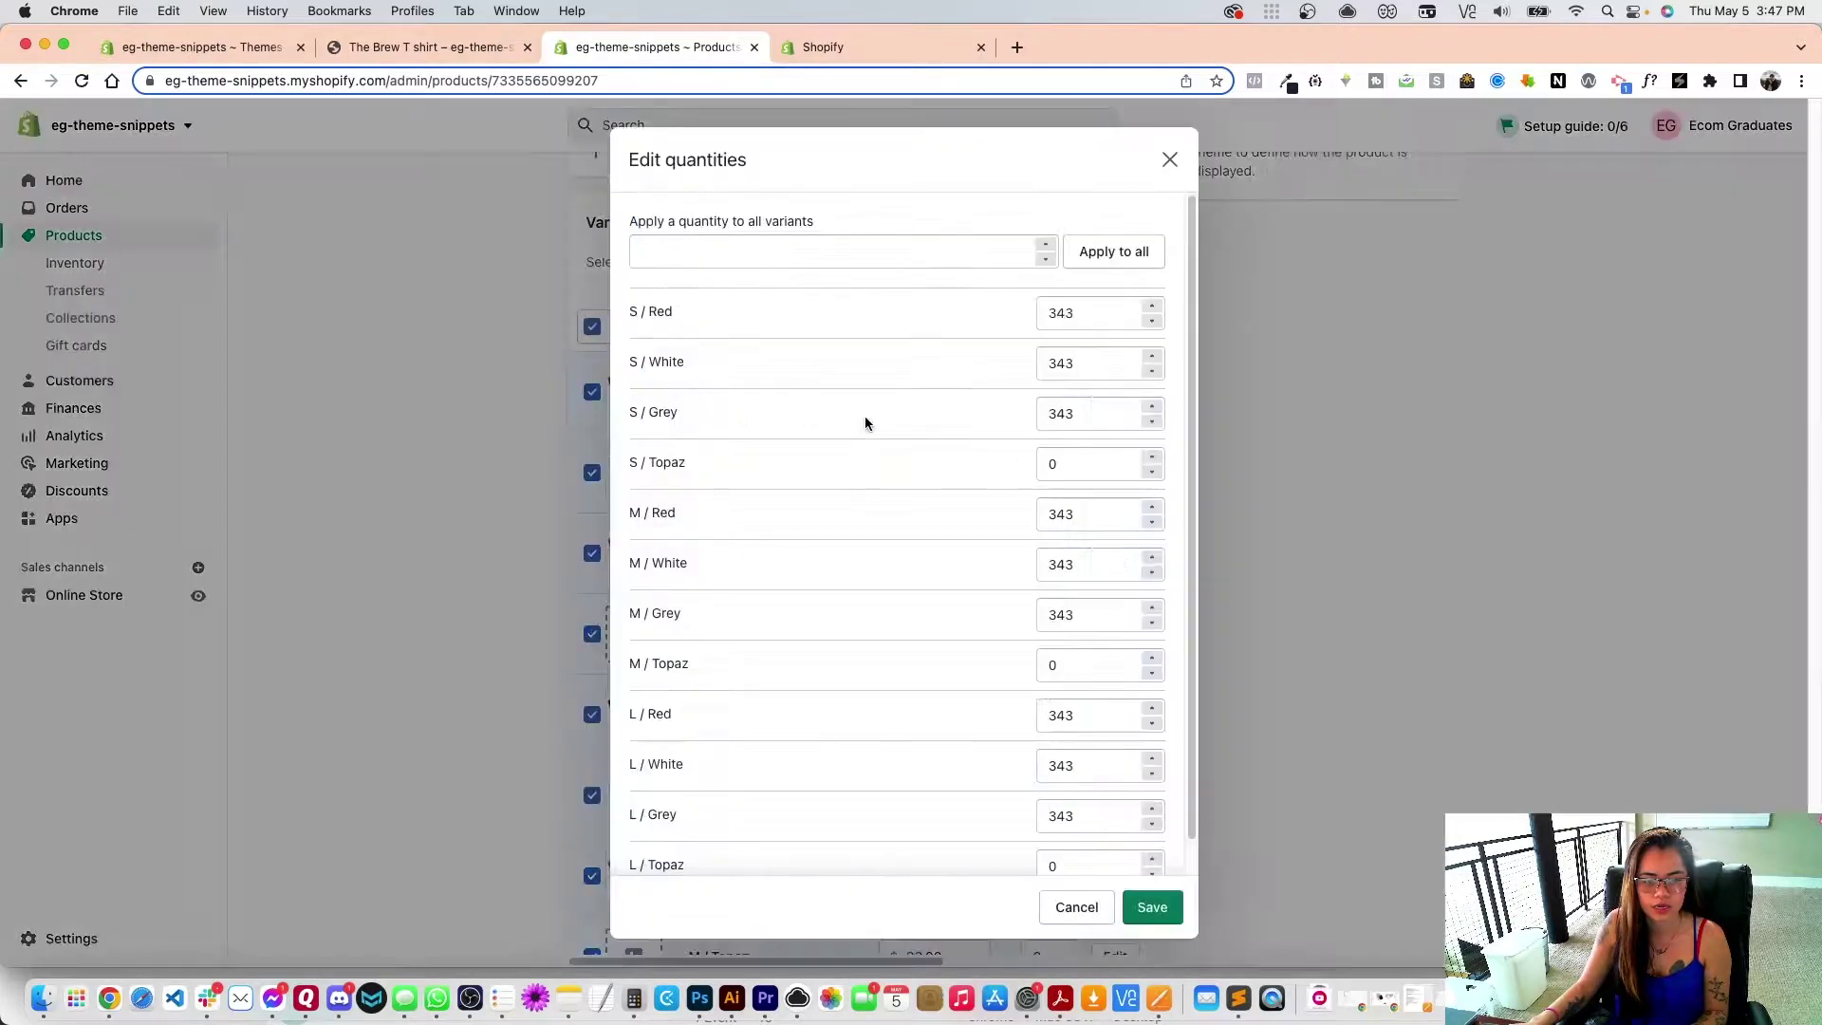
left_click(806, 254)
type("343")
left_click(1123, 259)
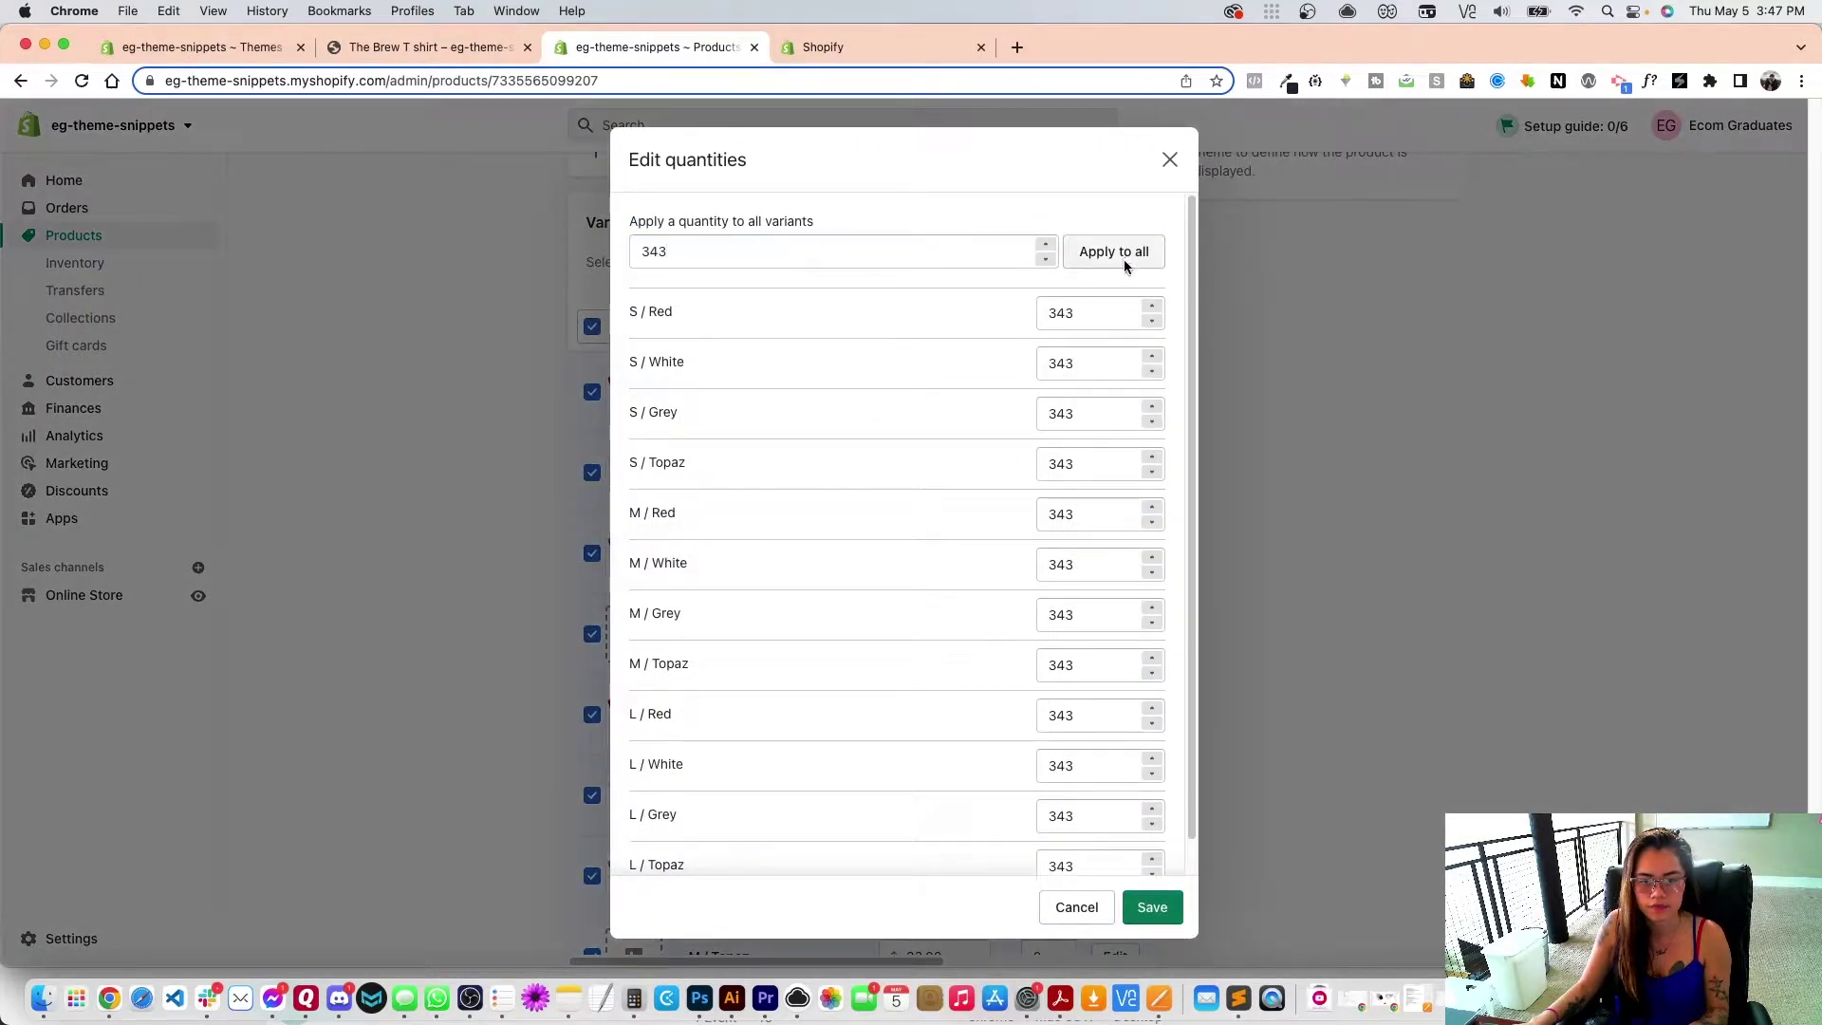
left_click(1141, 916)
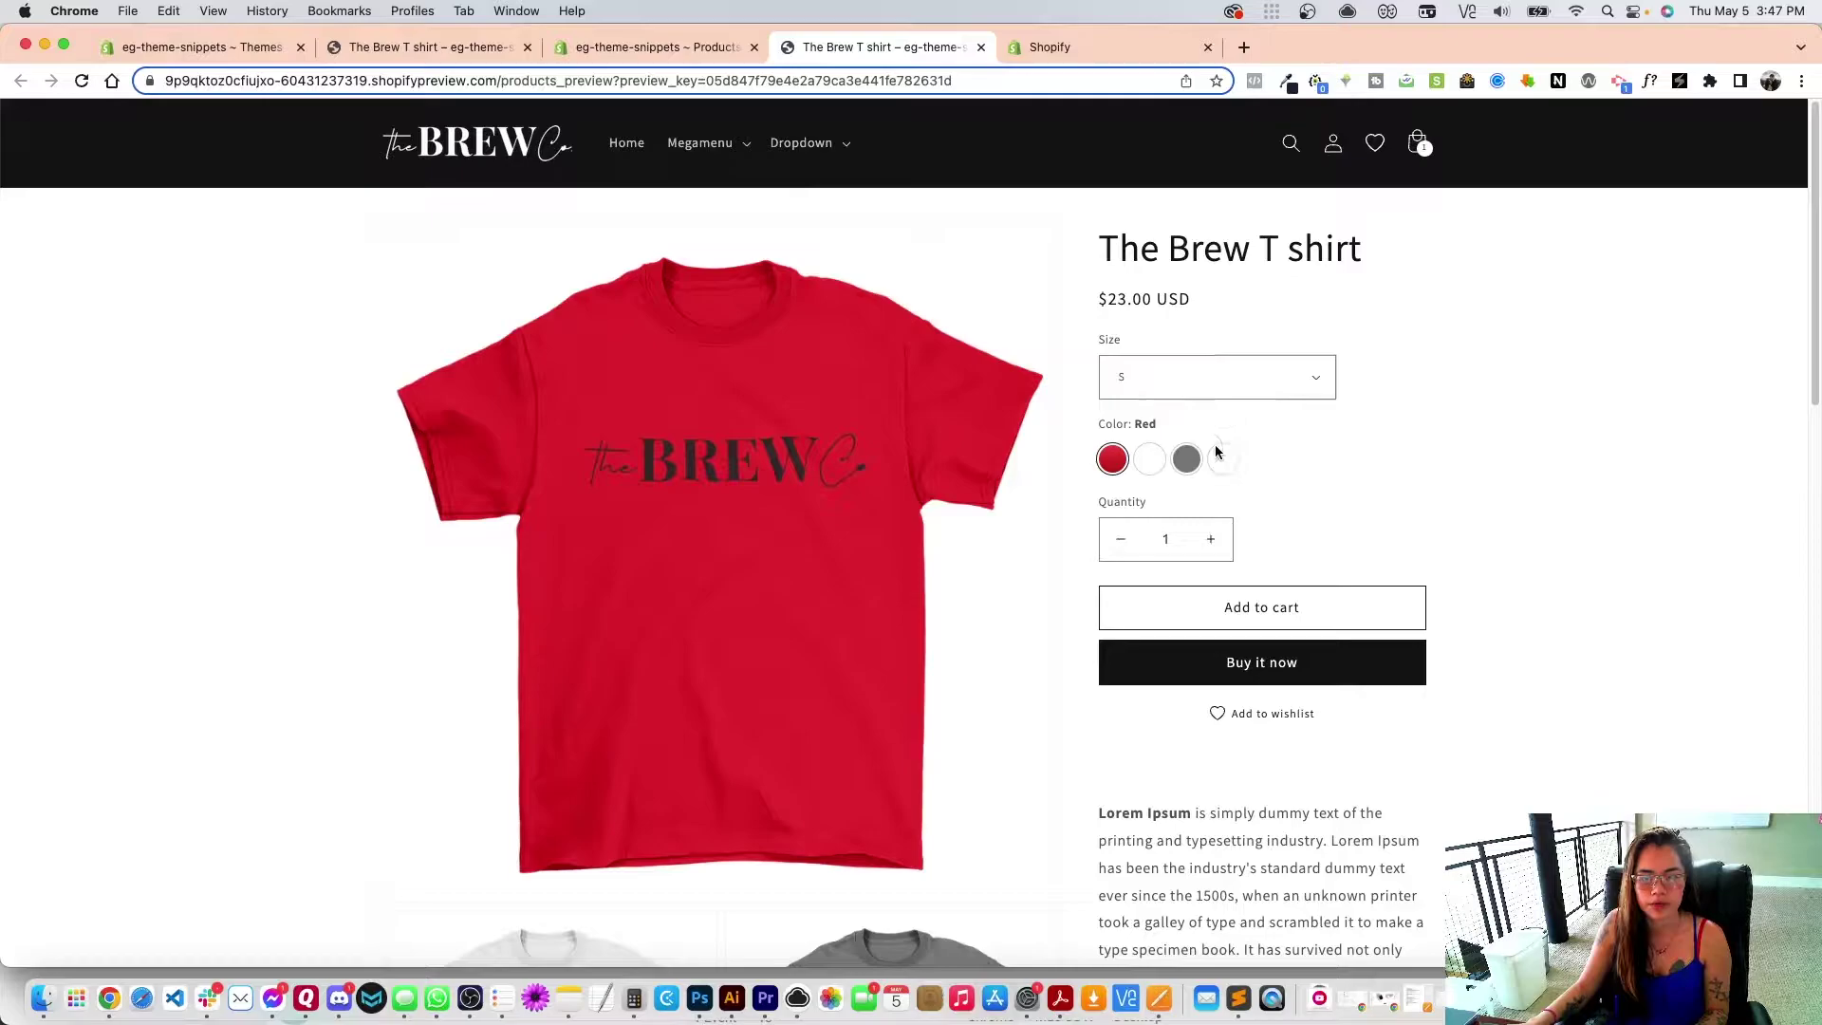
Step: Move through the Store details and preview tabs back to The Brew T shirt's product editor
left_click(1072, 48)
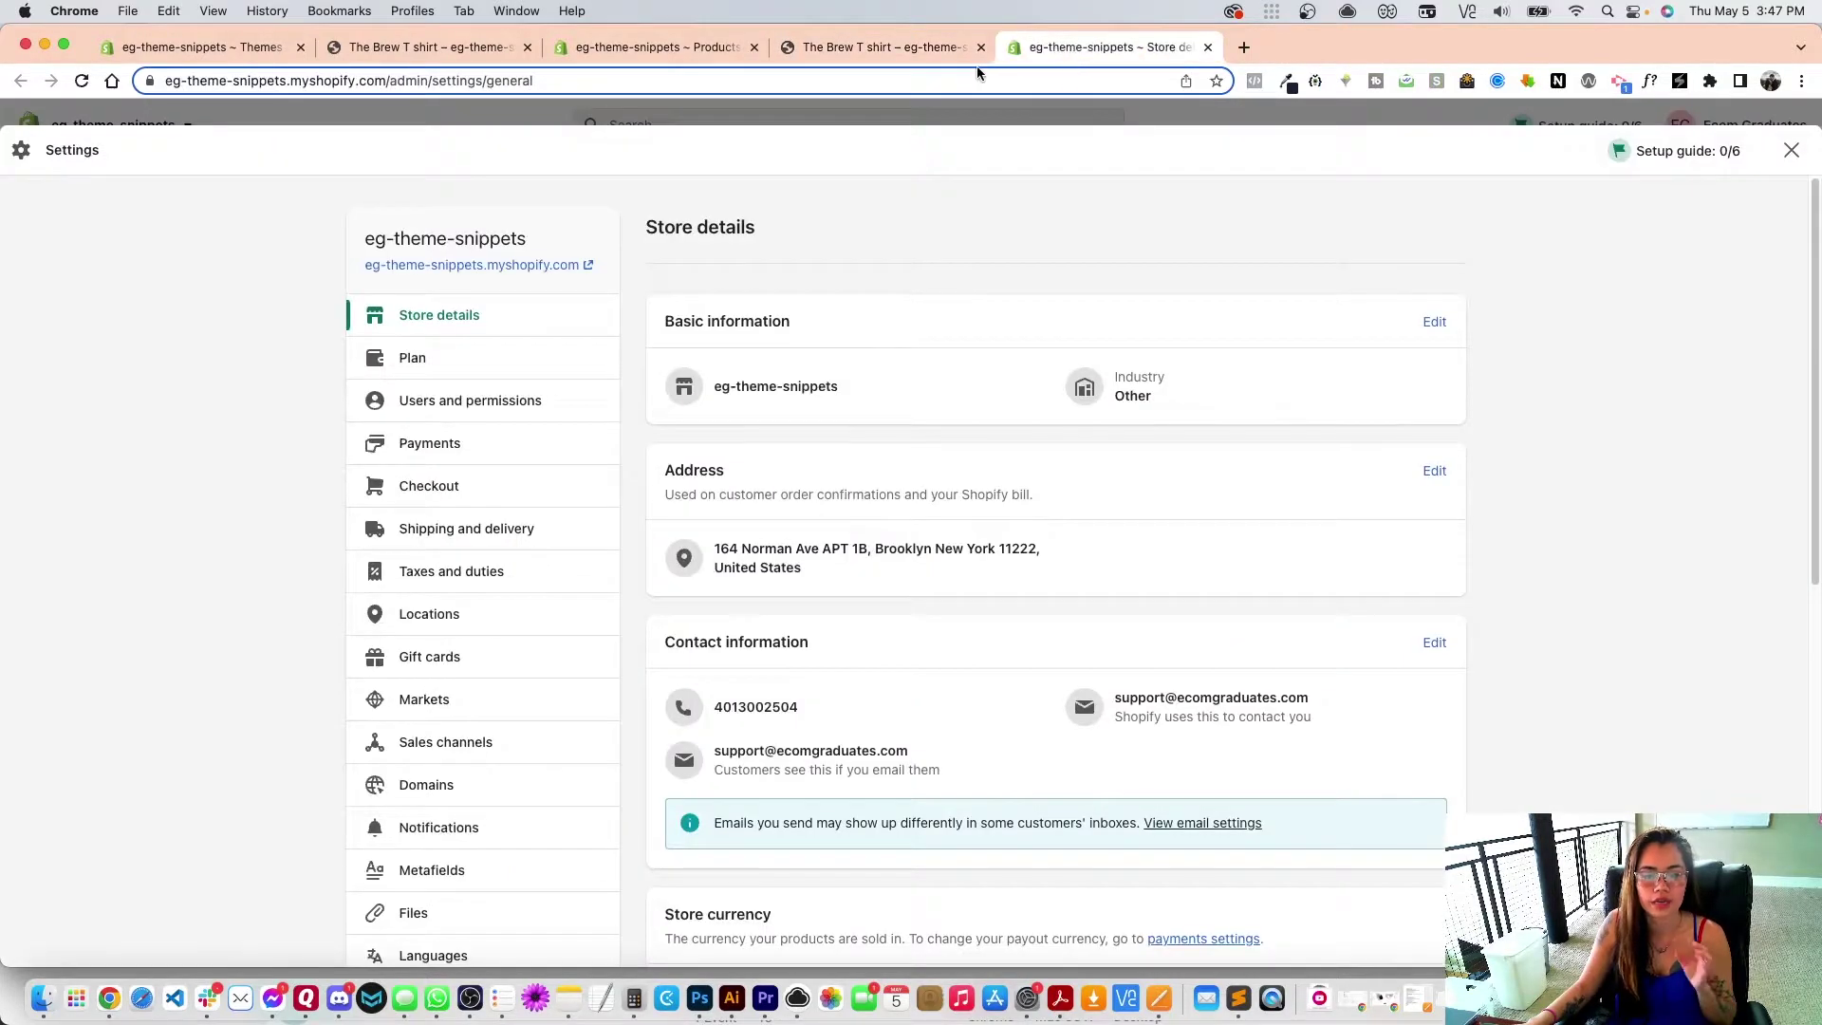
left_click(885, 50)
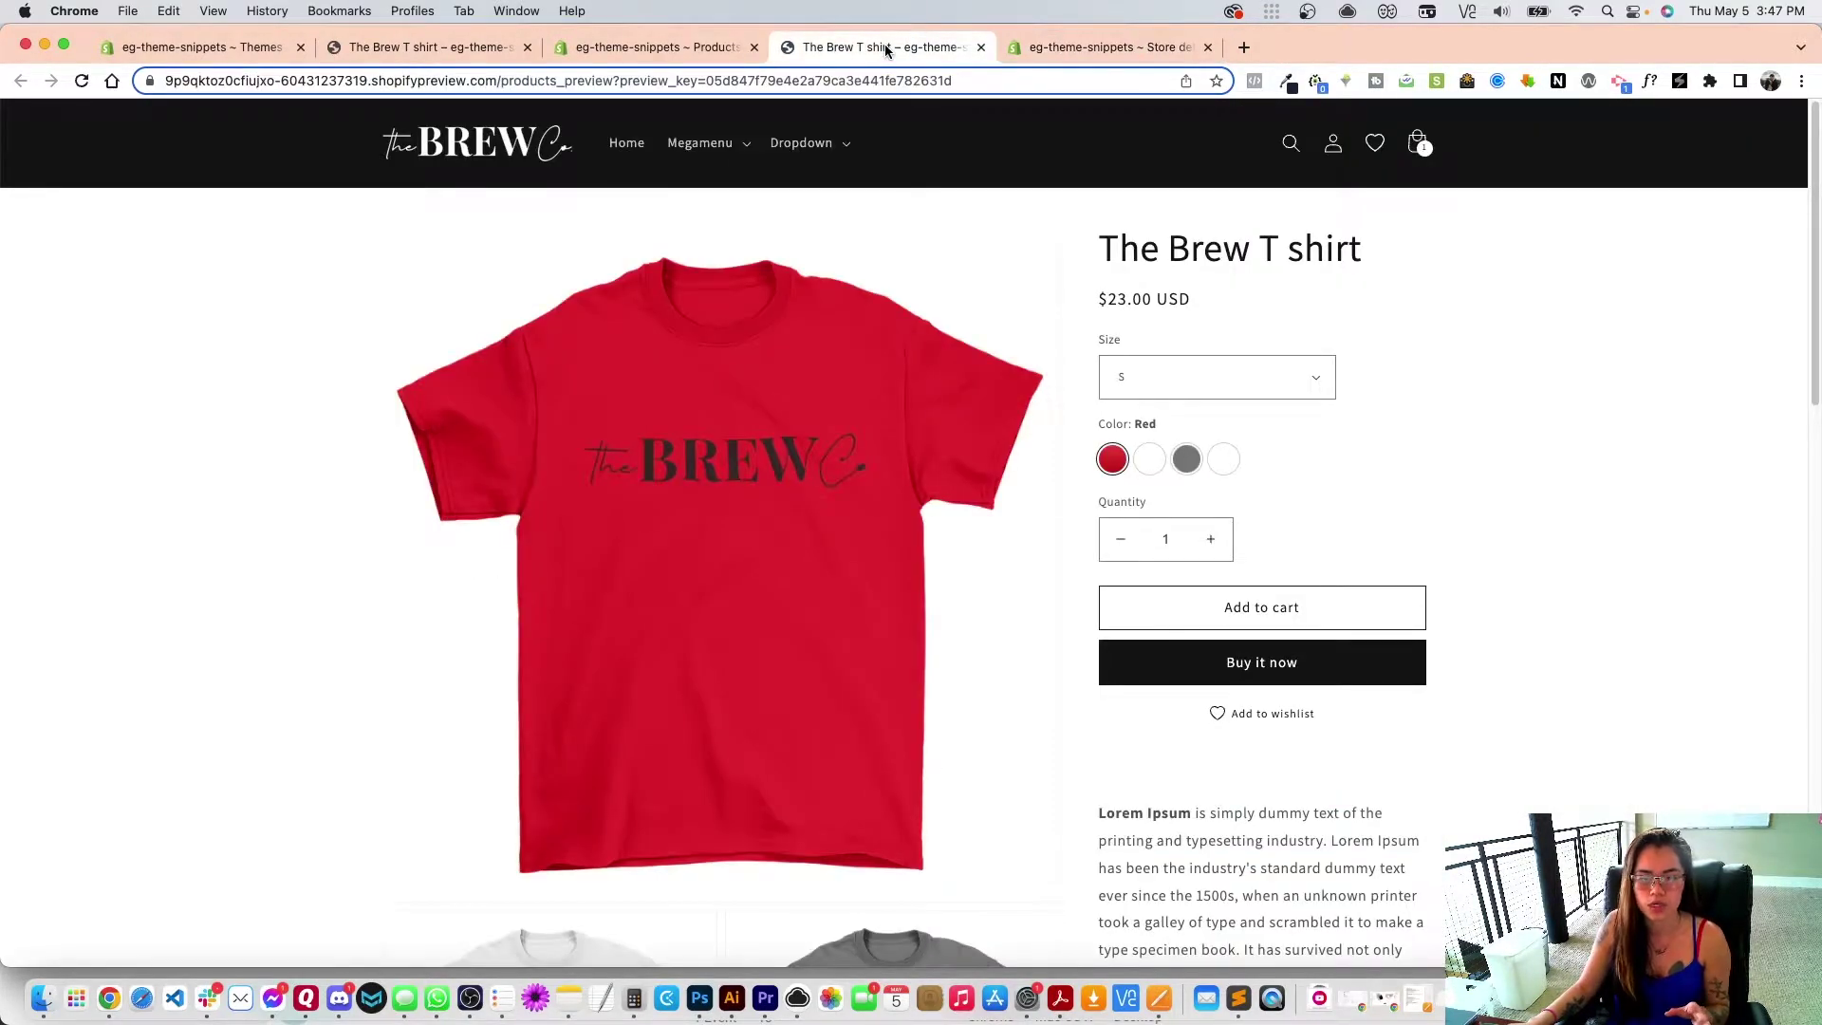
left_click(686, 52)
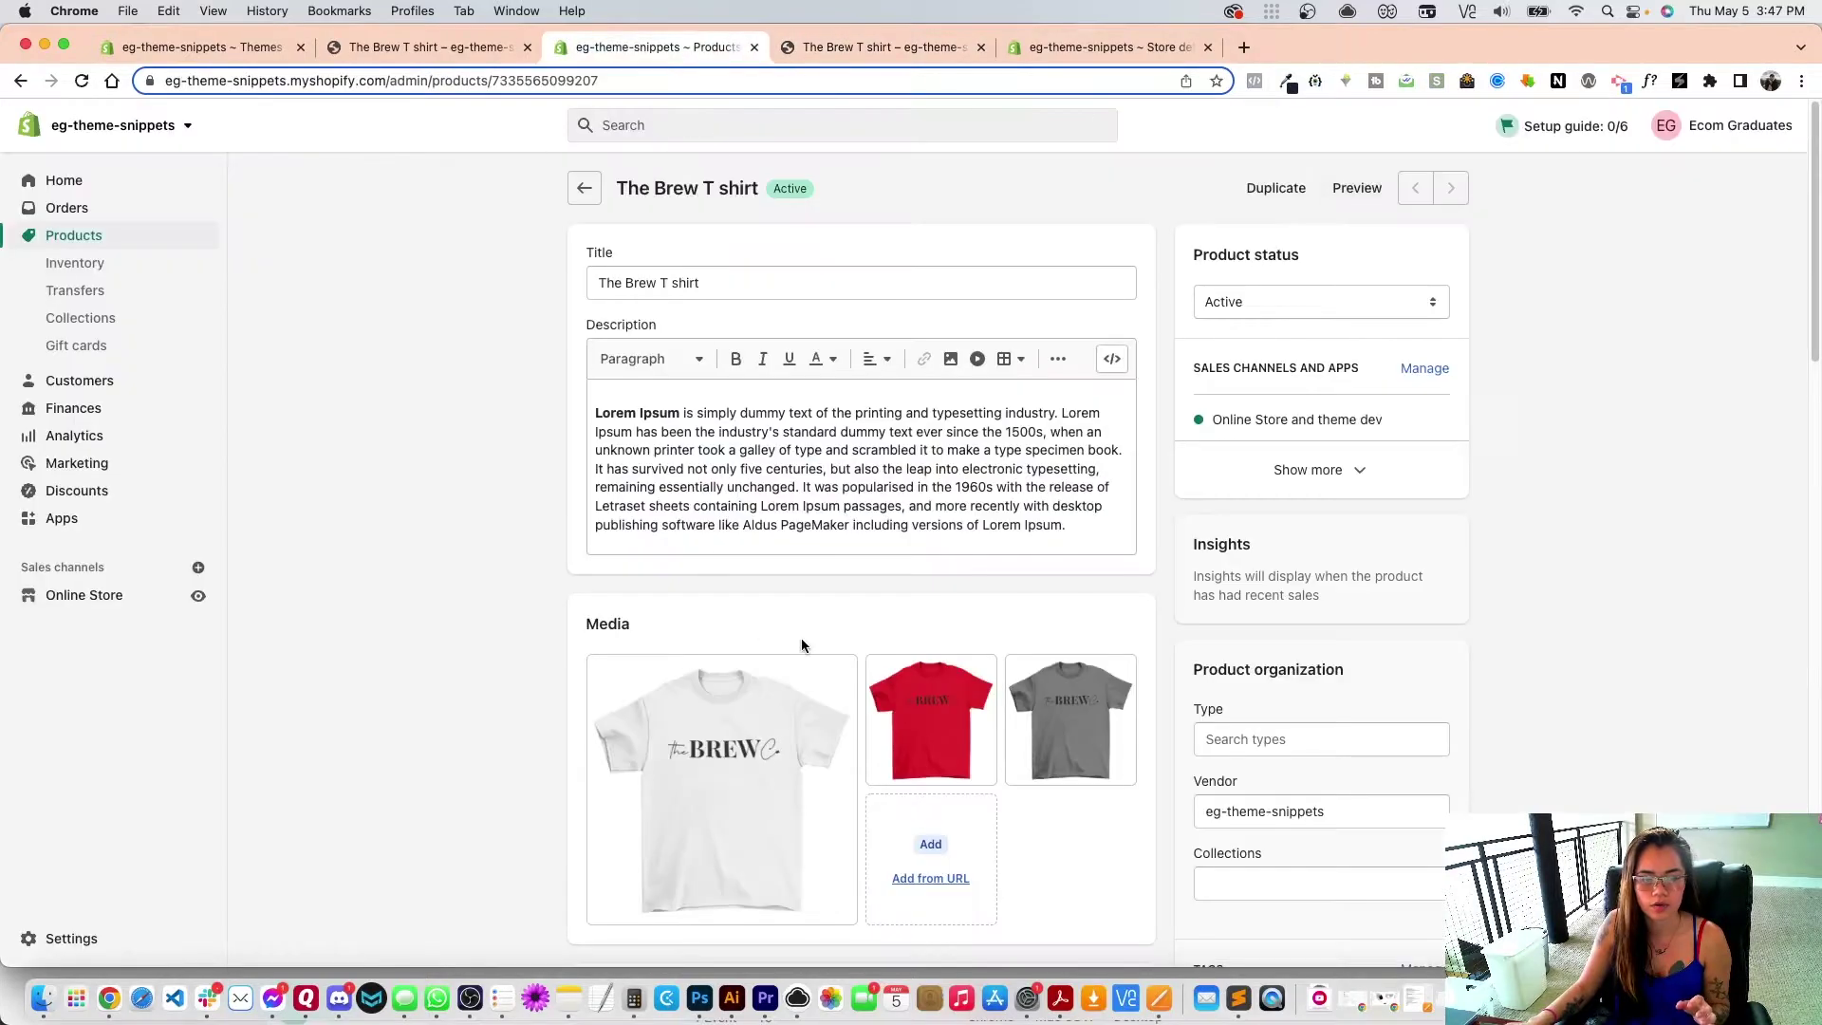
Step: Review the T shirt's Color values and variants, then bring Photoshop to the front
scroll(800, 645, "down", 10)
scroll(814, 683, "up", 3)
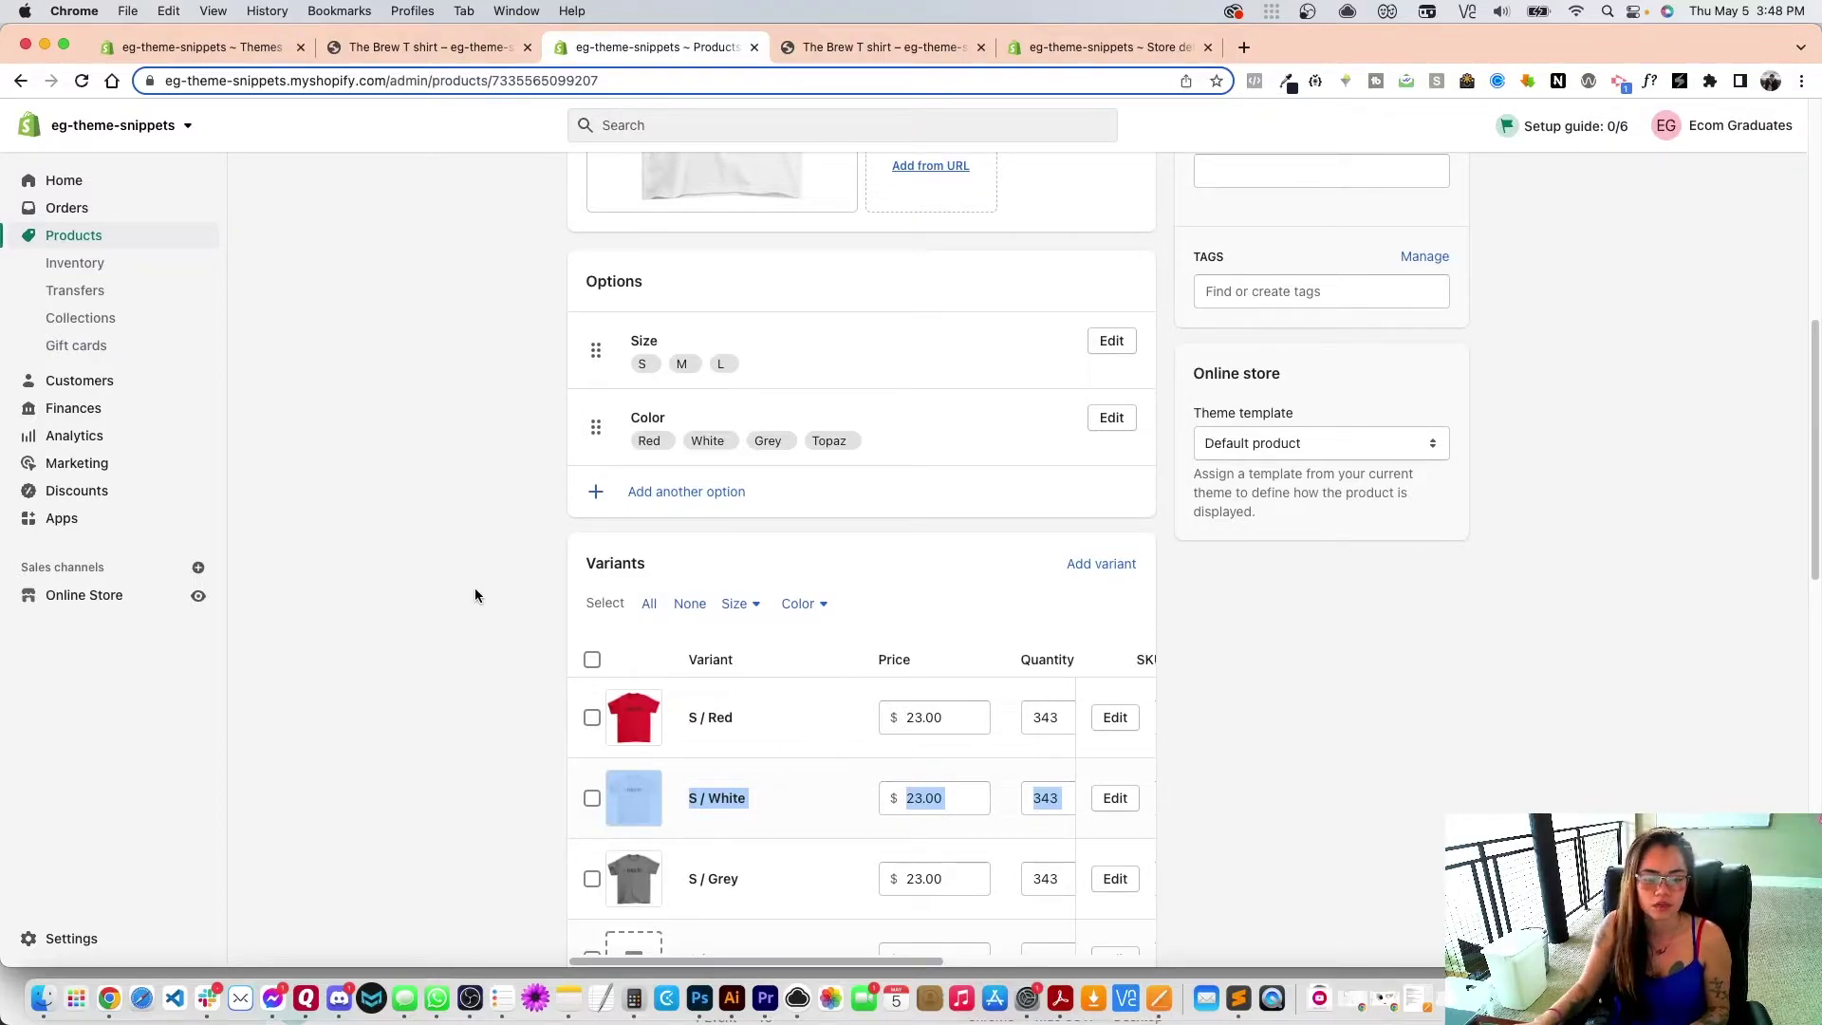
left_click(699, 998)
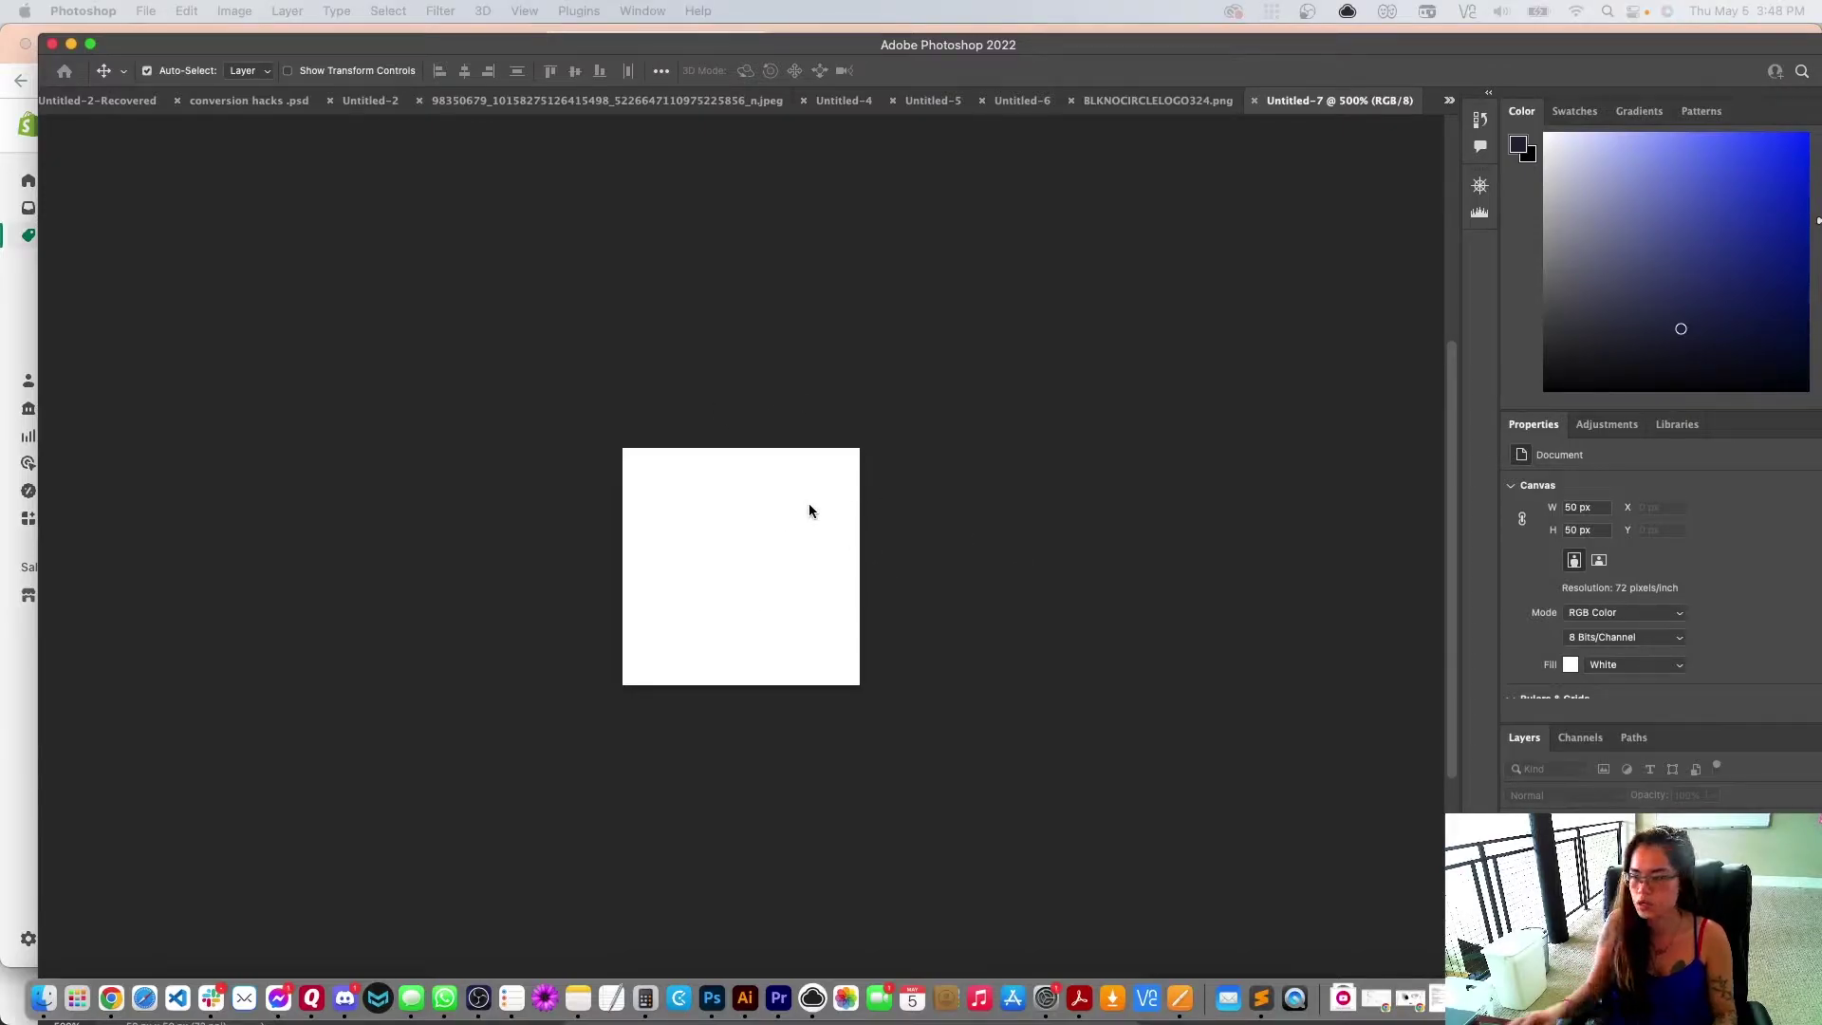
Step: Create a new 50 x 50 px document and zoom in on it
key("super+n")
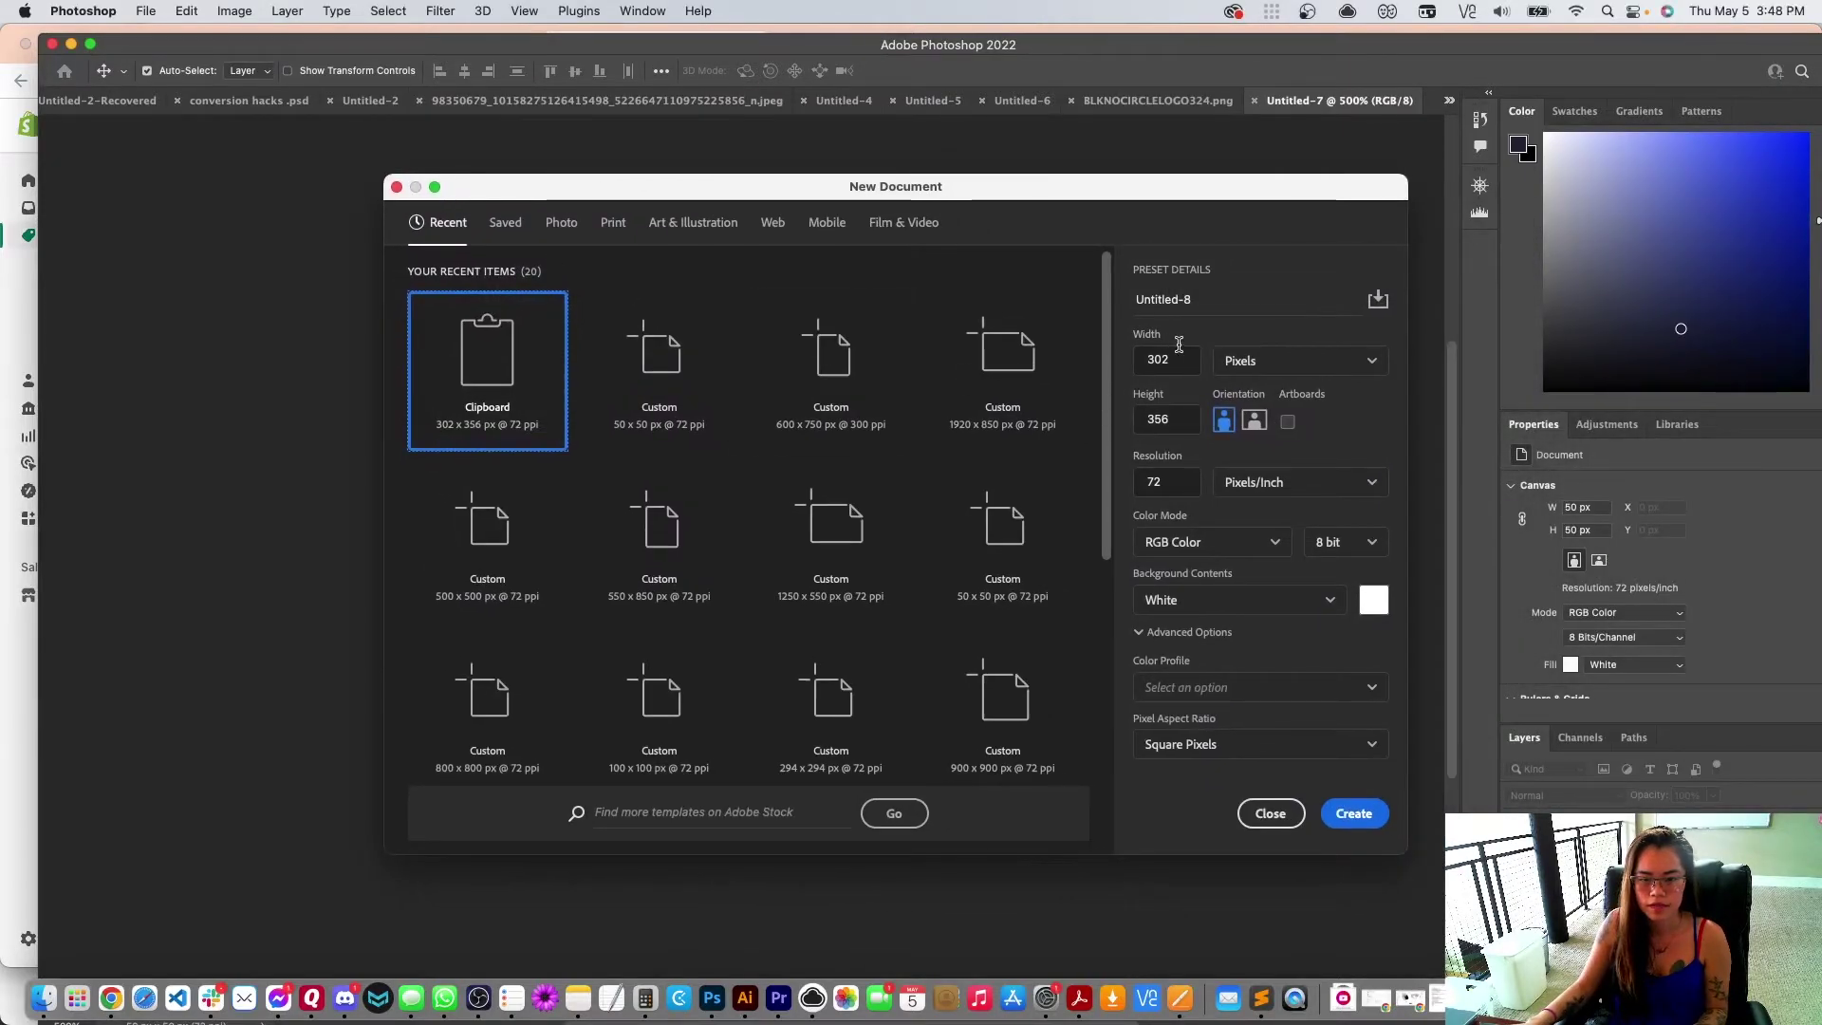
type("50")
key("Tab")
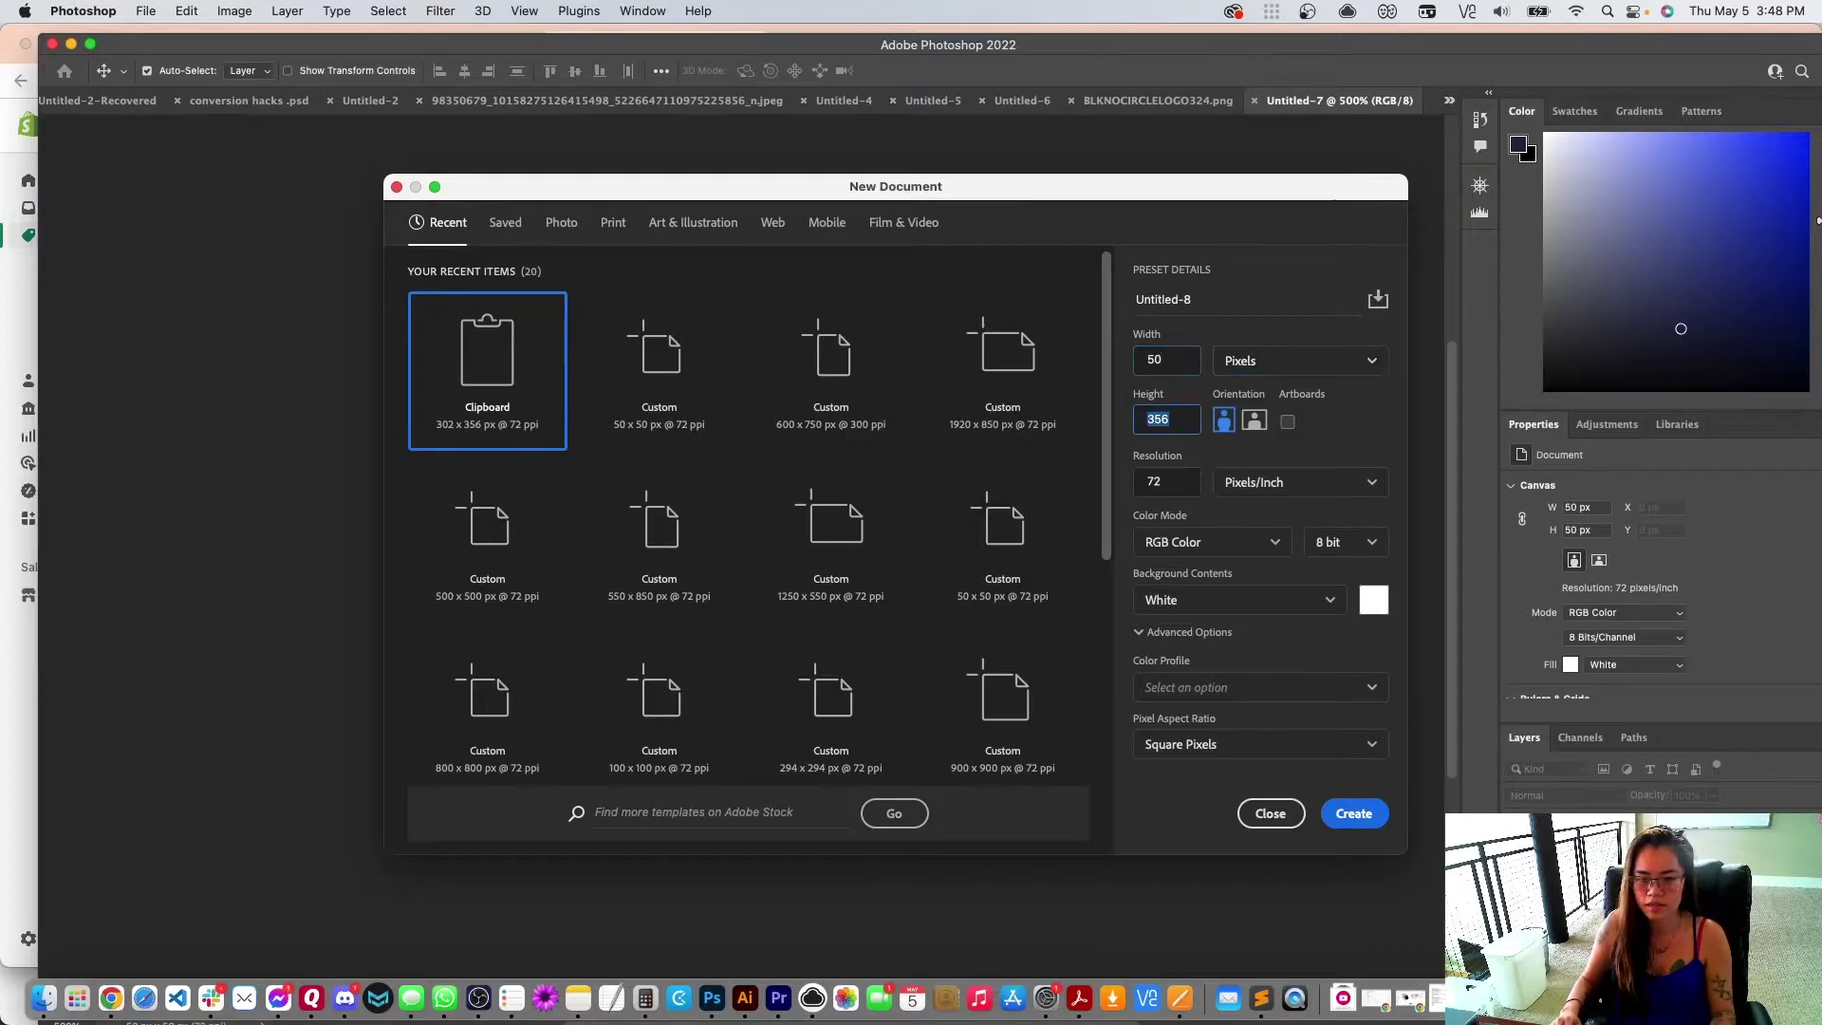
type("50")
key("Return")
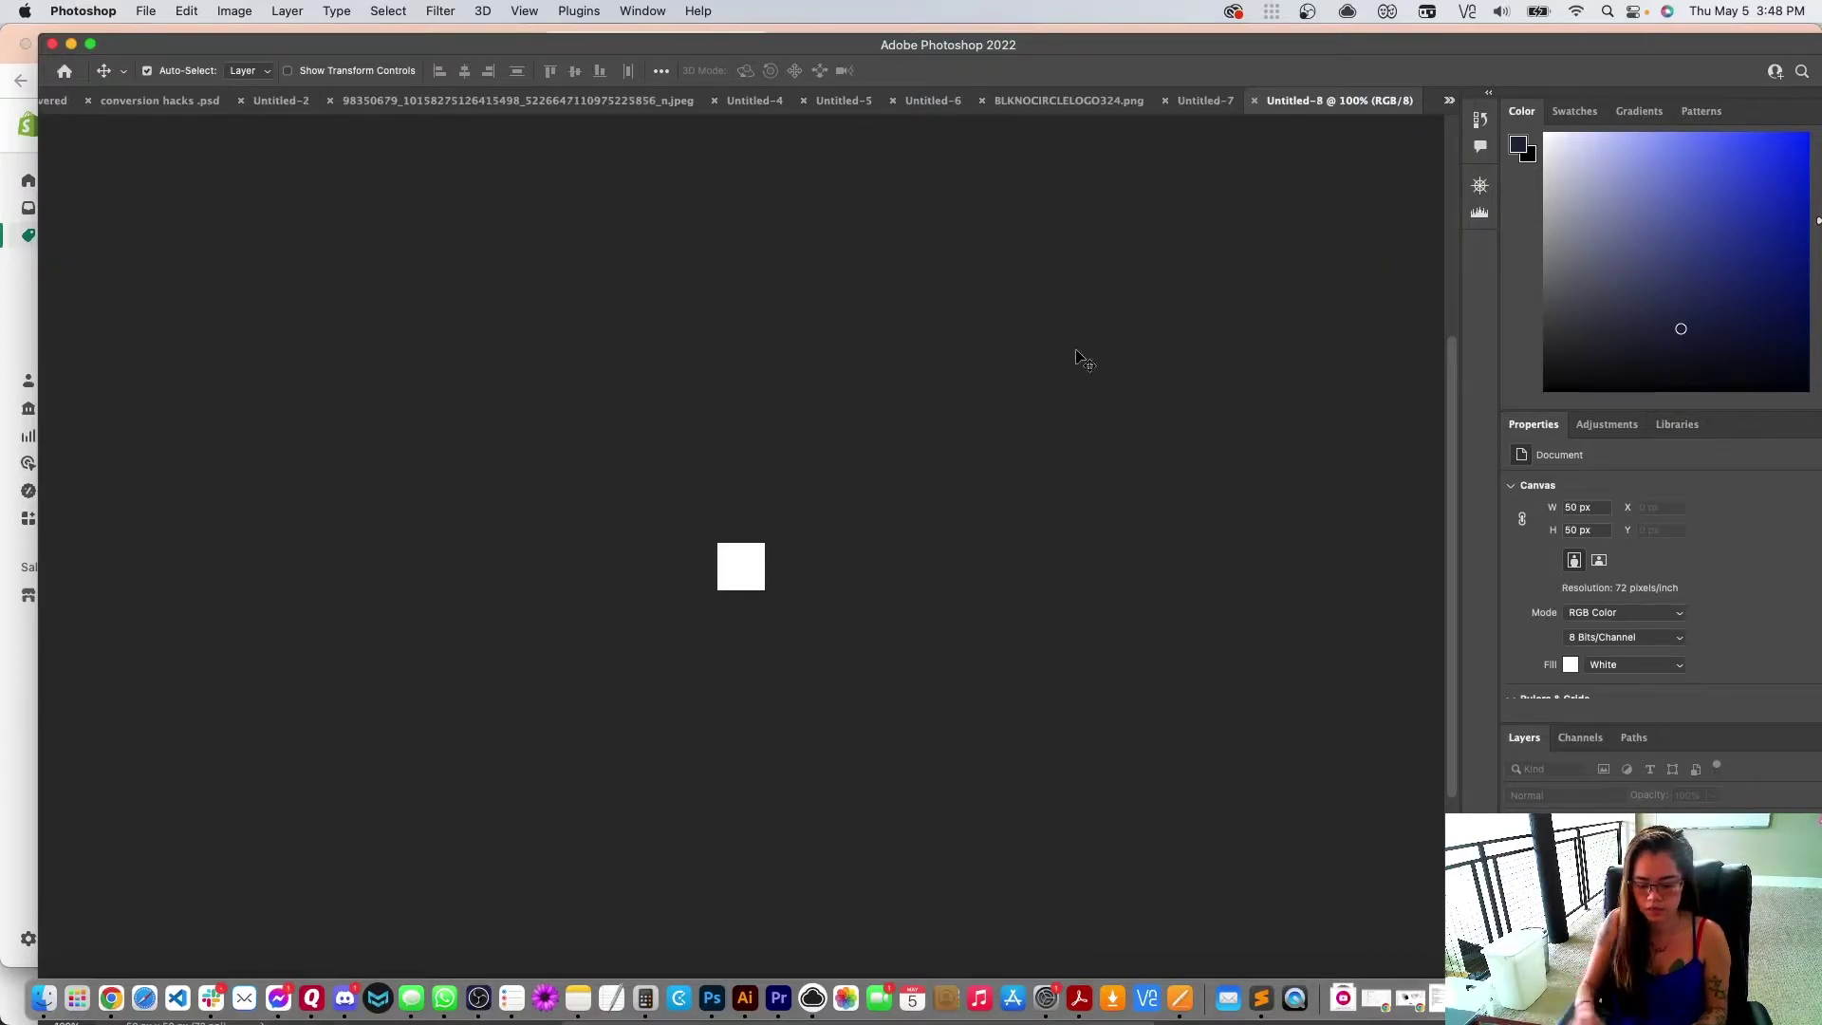
key("super+equal")
key("super+equal")
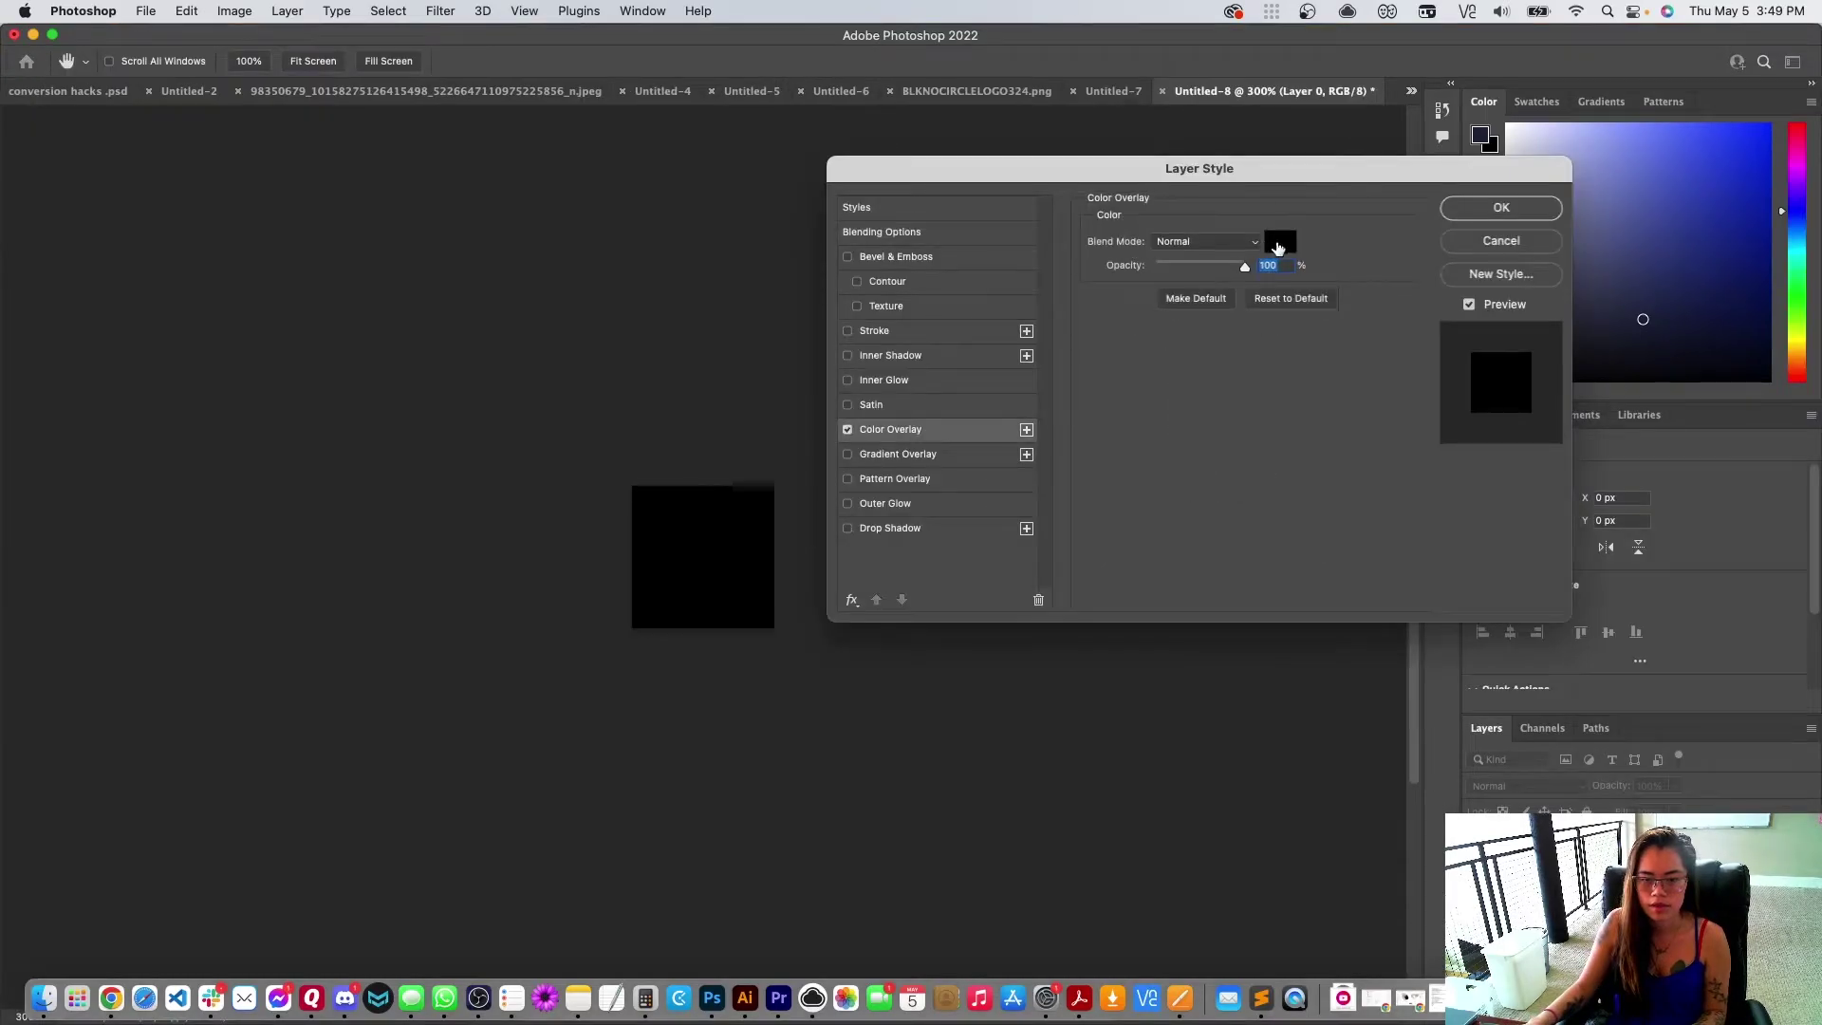
Step: Fill the square with a #ffc87c peach Color Overlay and open Save for Web at PNG-24
left_click(1279, 241)
type("ffc87c")
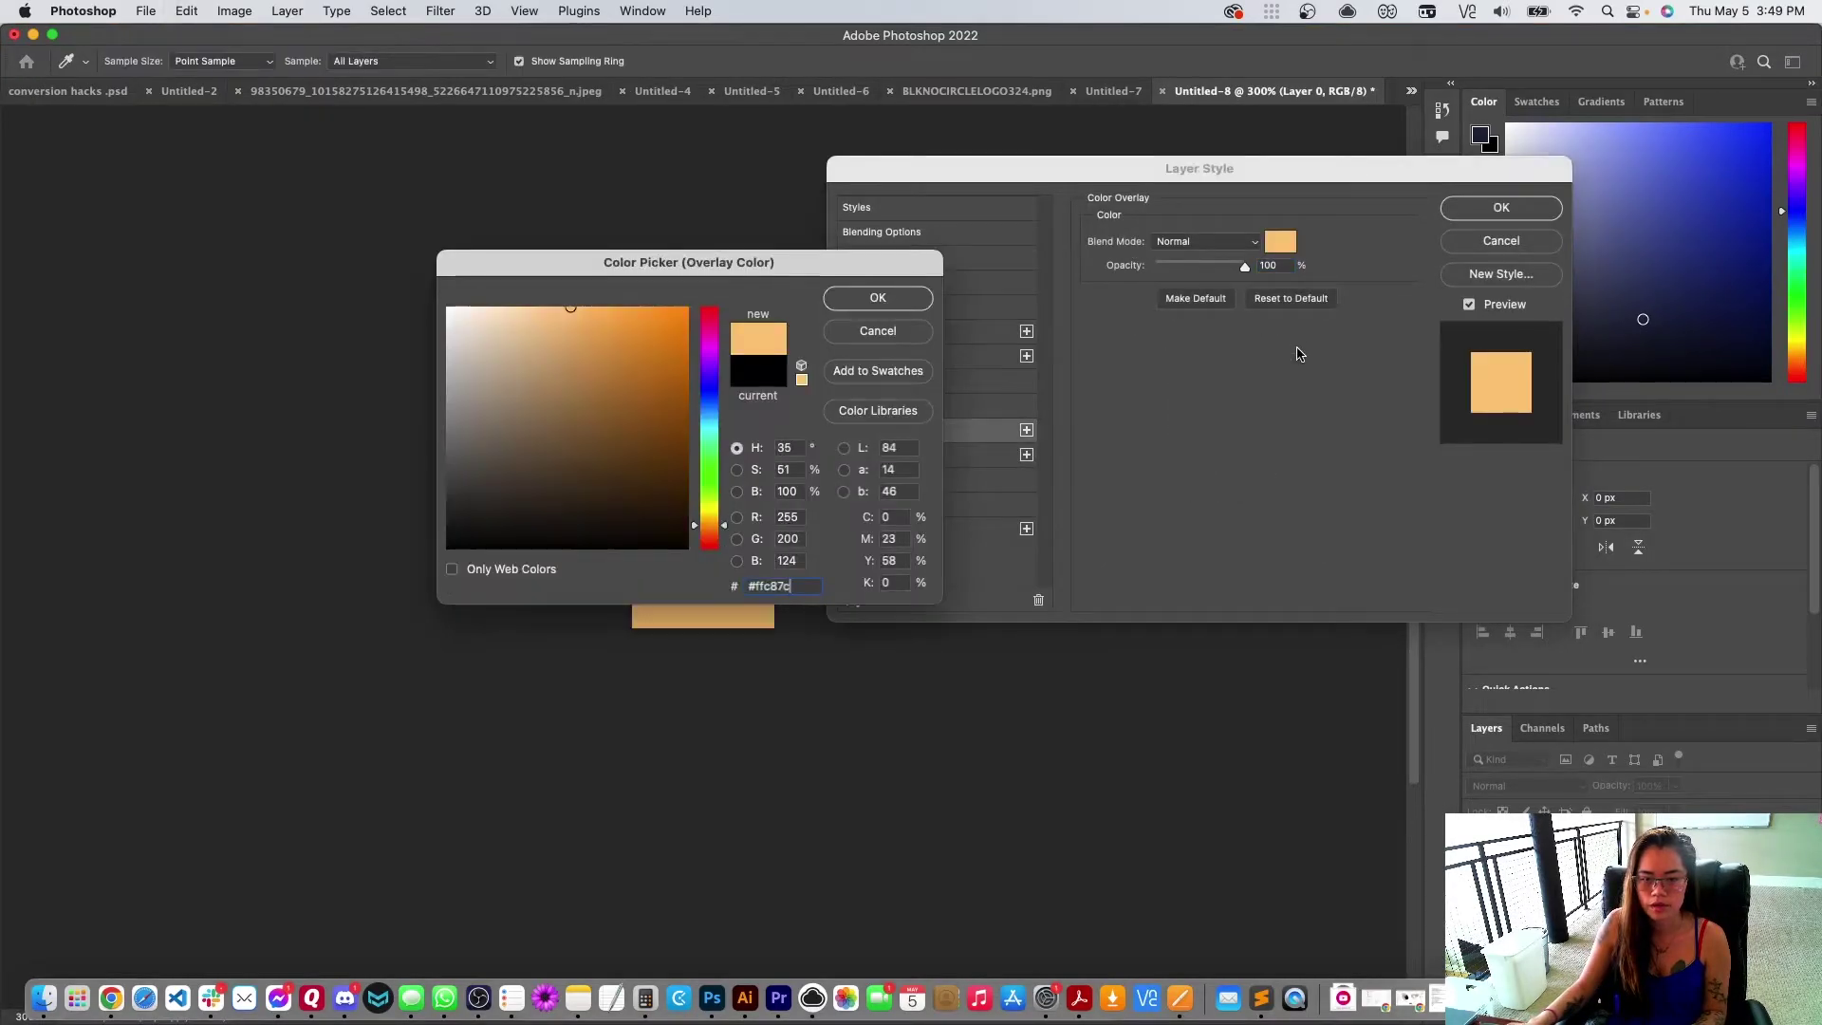
left_click(856, 300)
left_click(1475, 211)
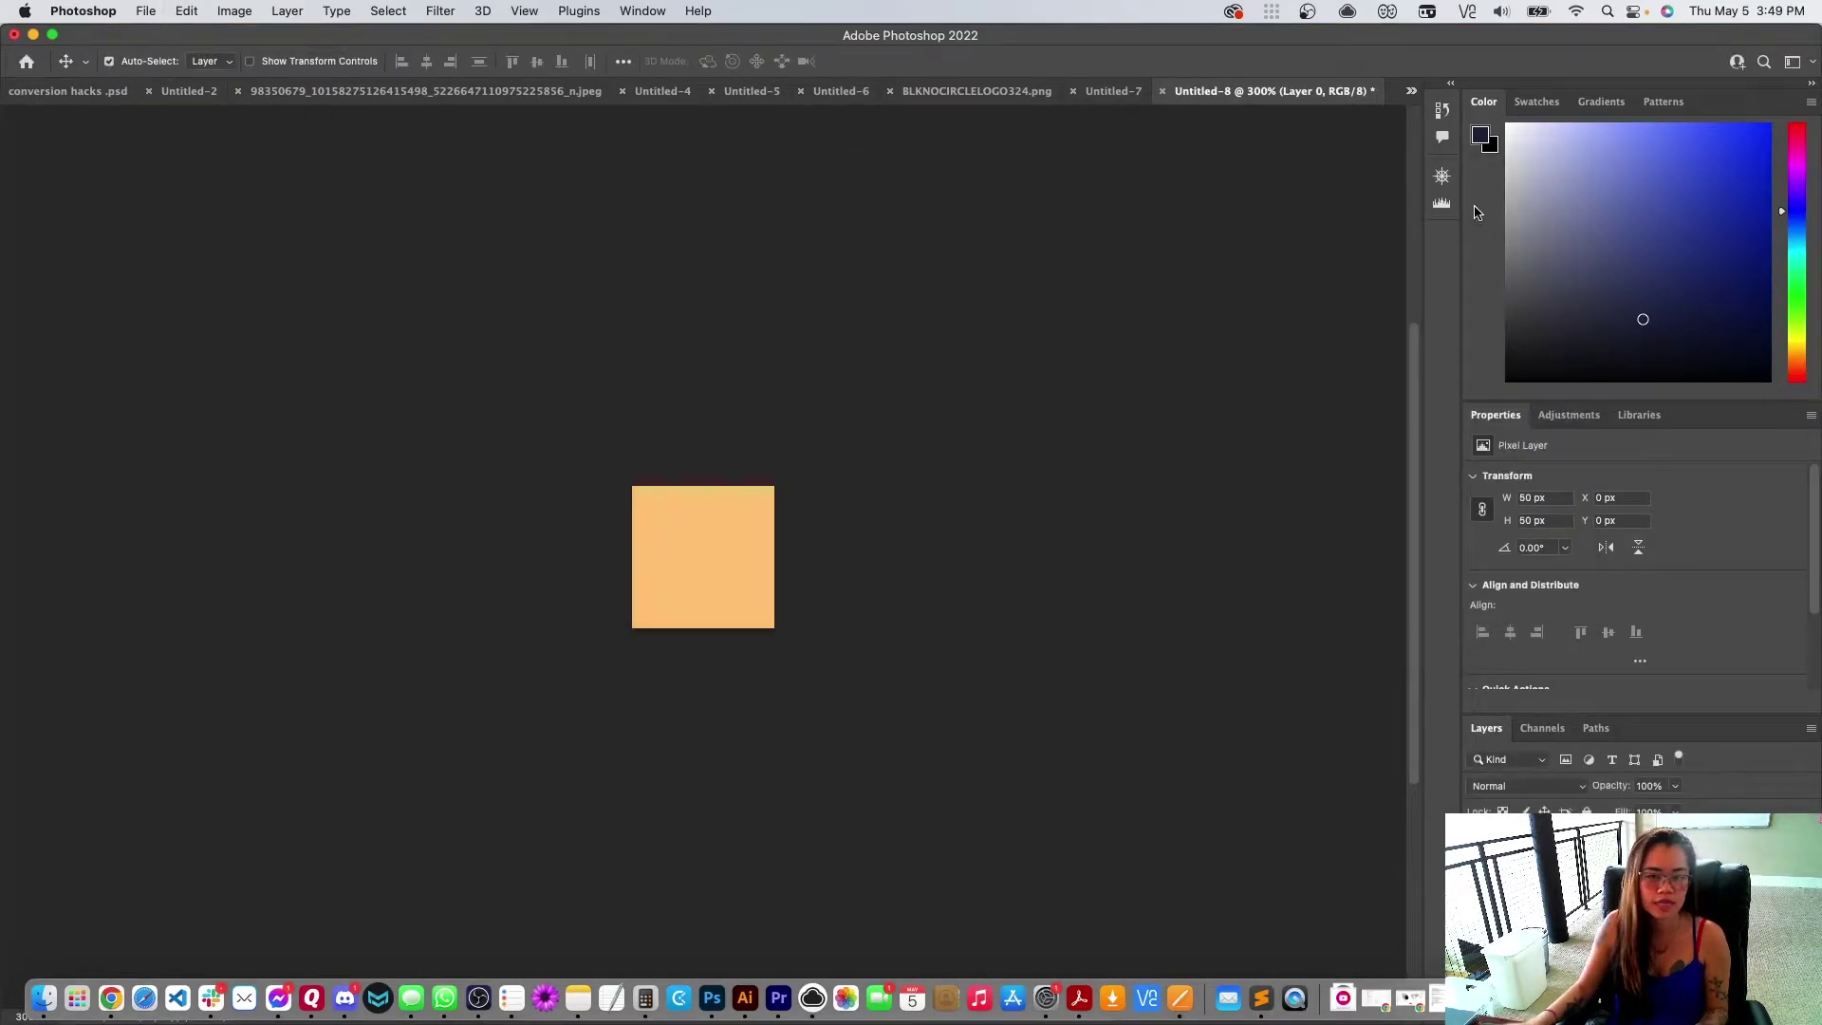
key("super+alt+shift+s")
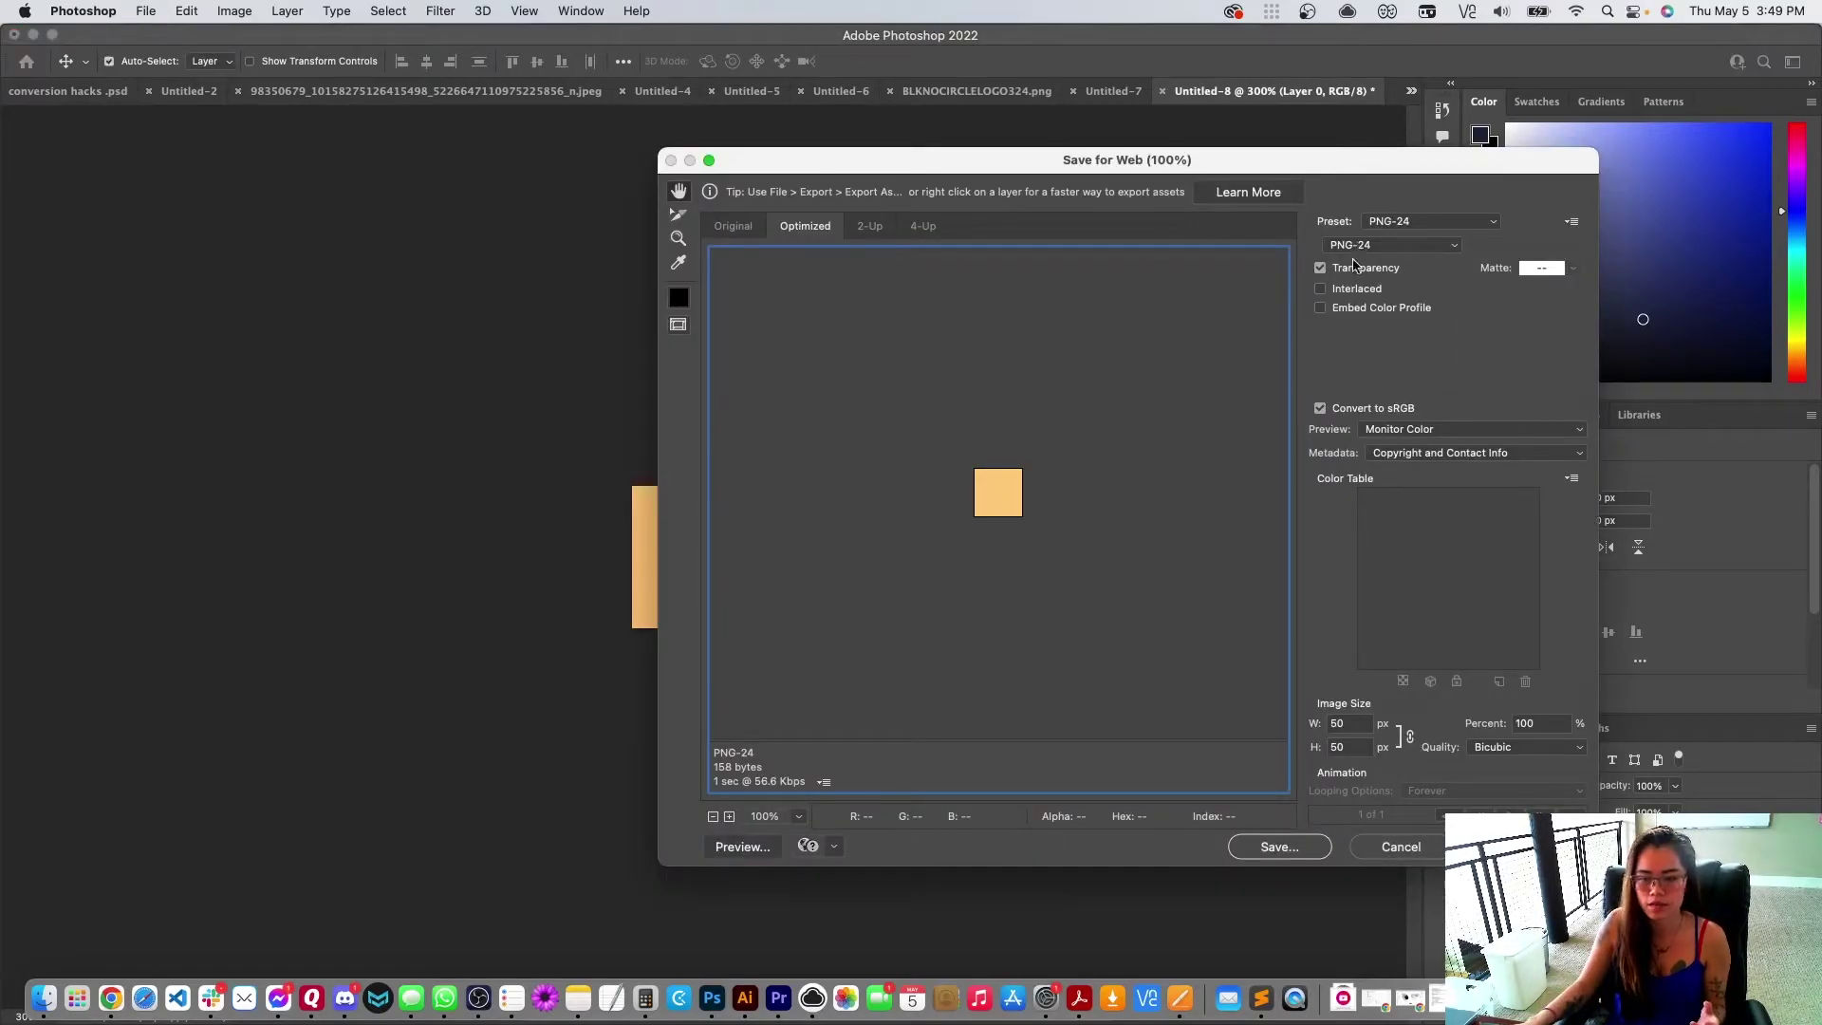
Step: Export the peach square as the PNG swatch-topaz into the Downloads folder
left_click(1279, 847)
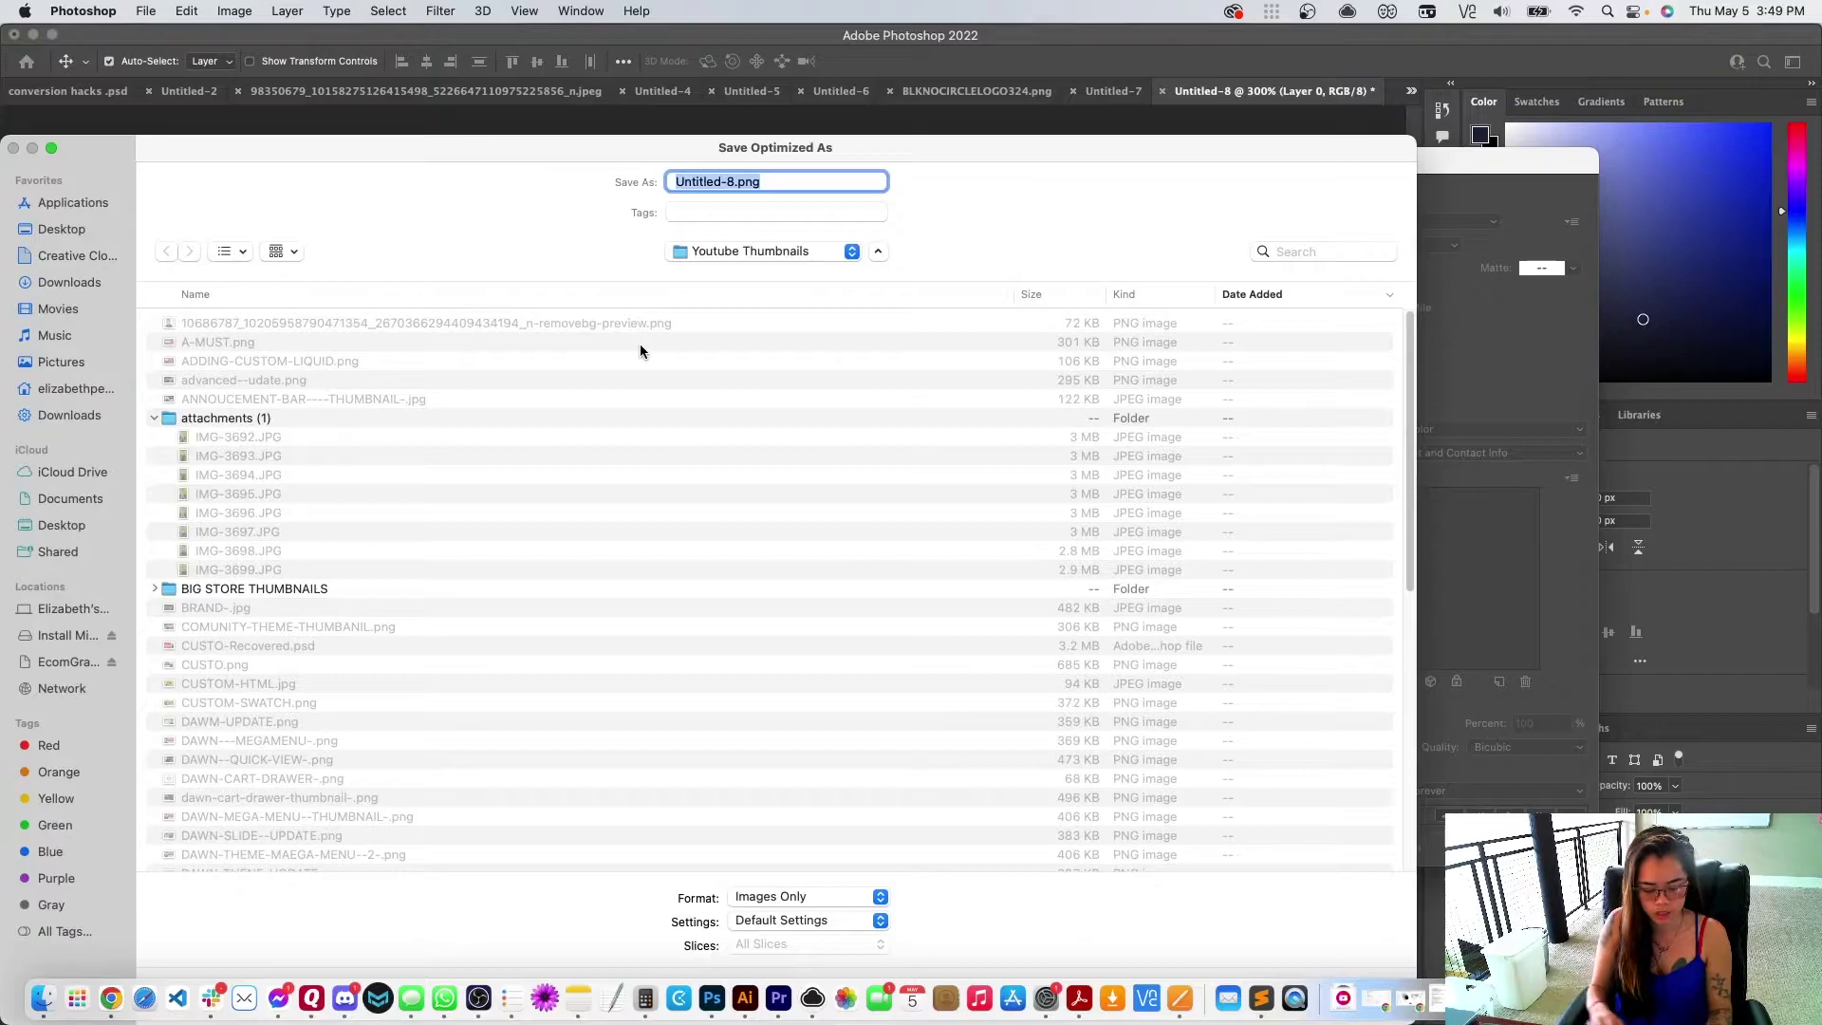
type("swatch-")
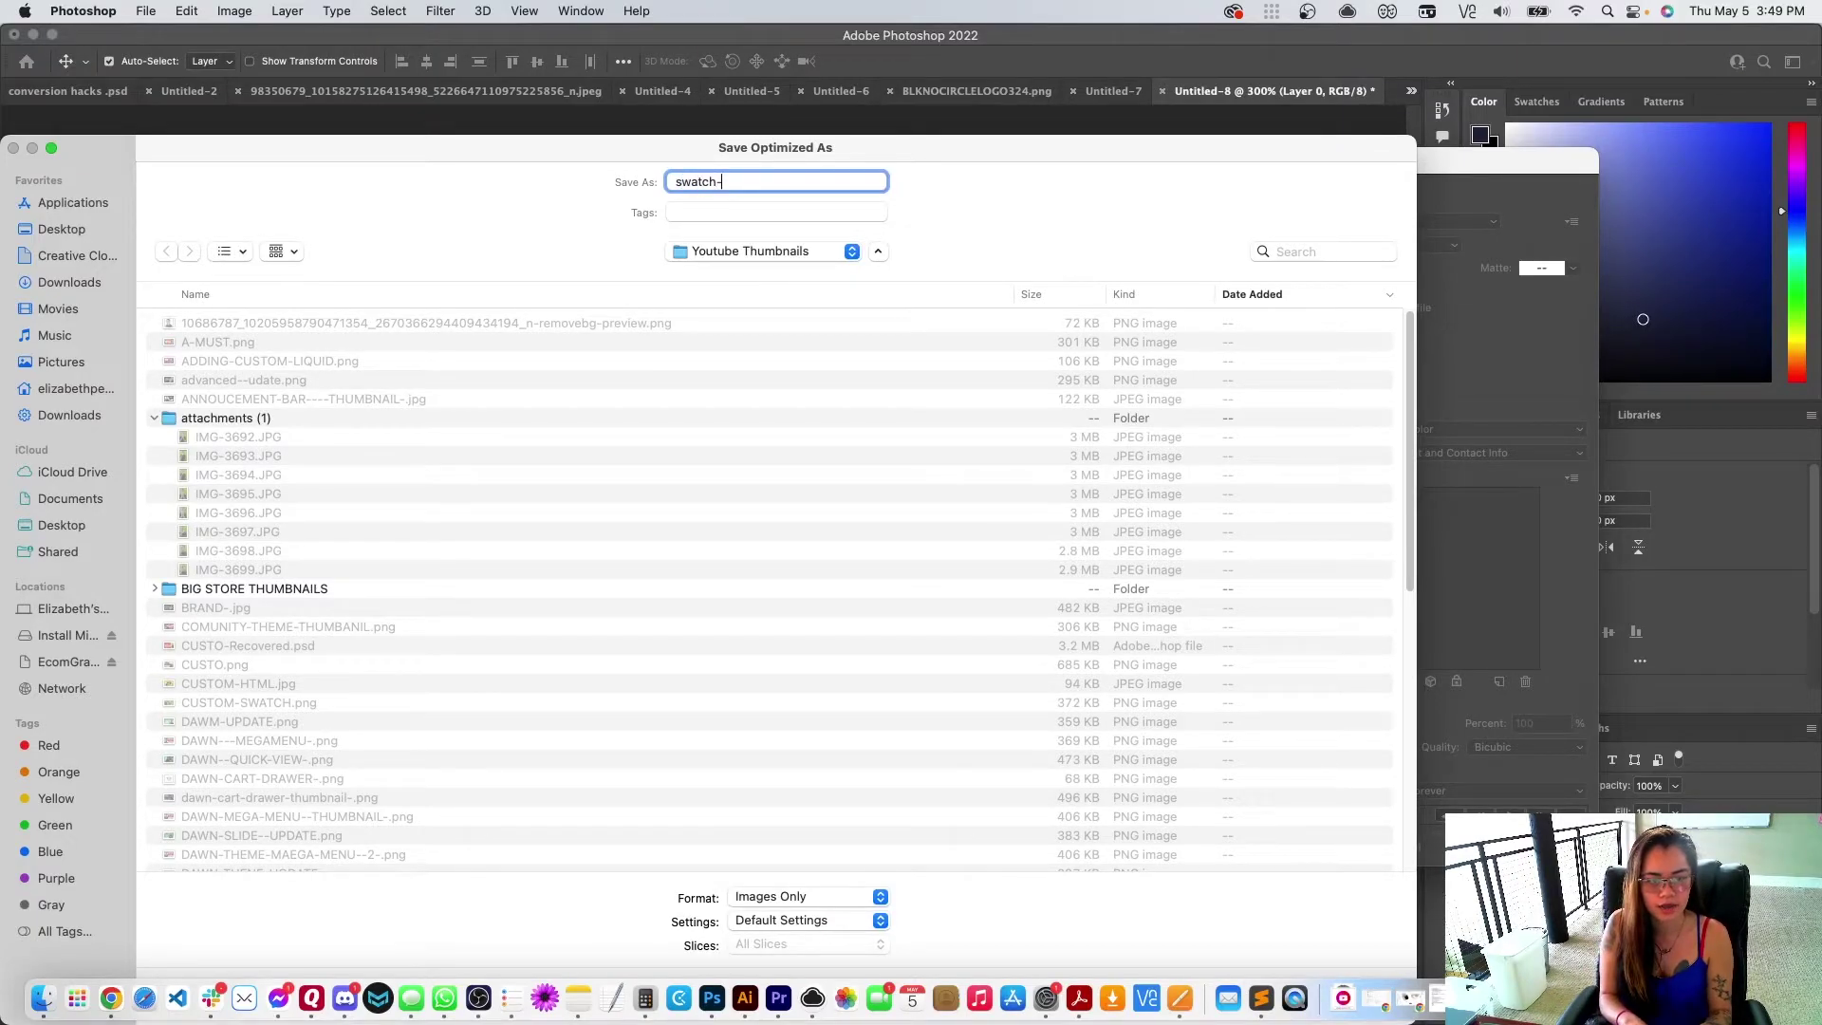
type("topaz")
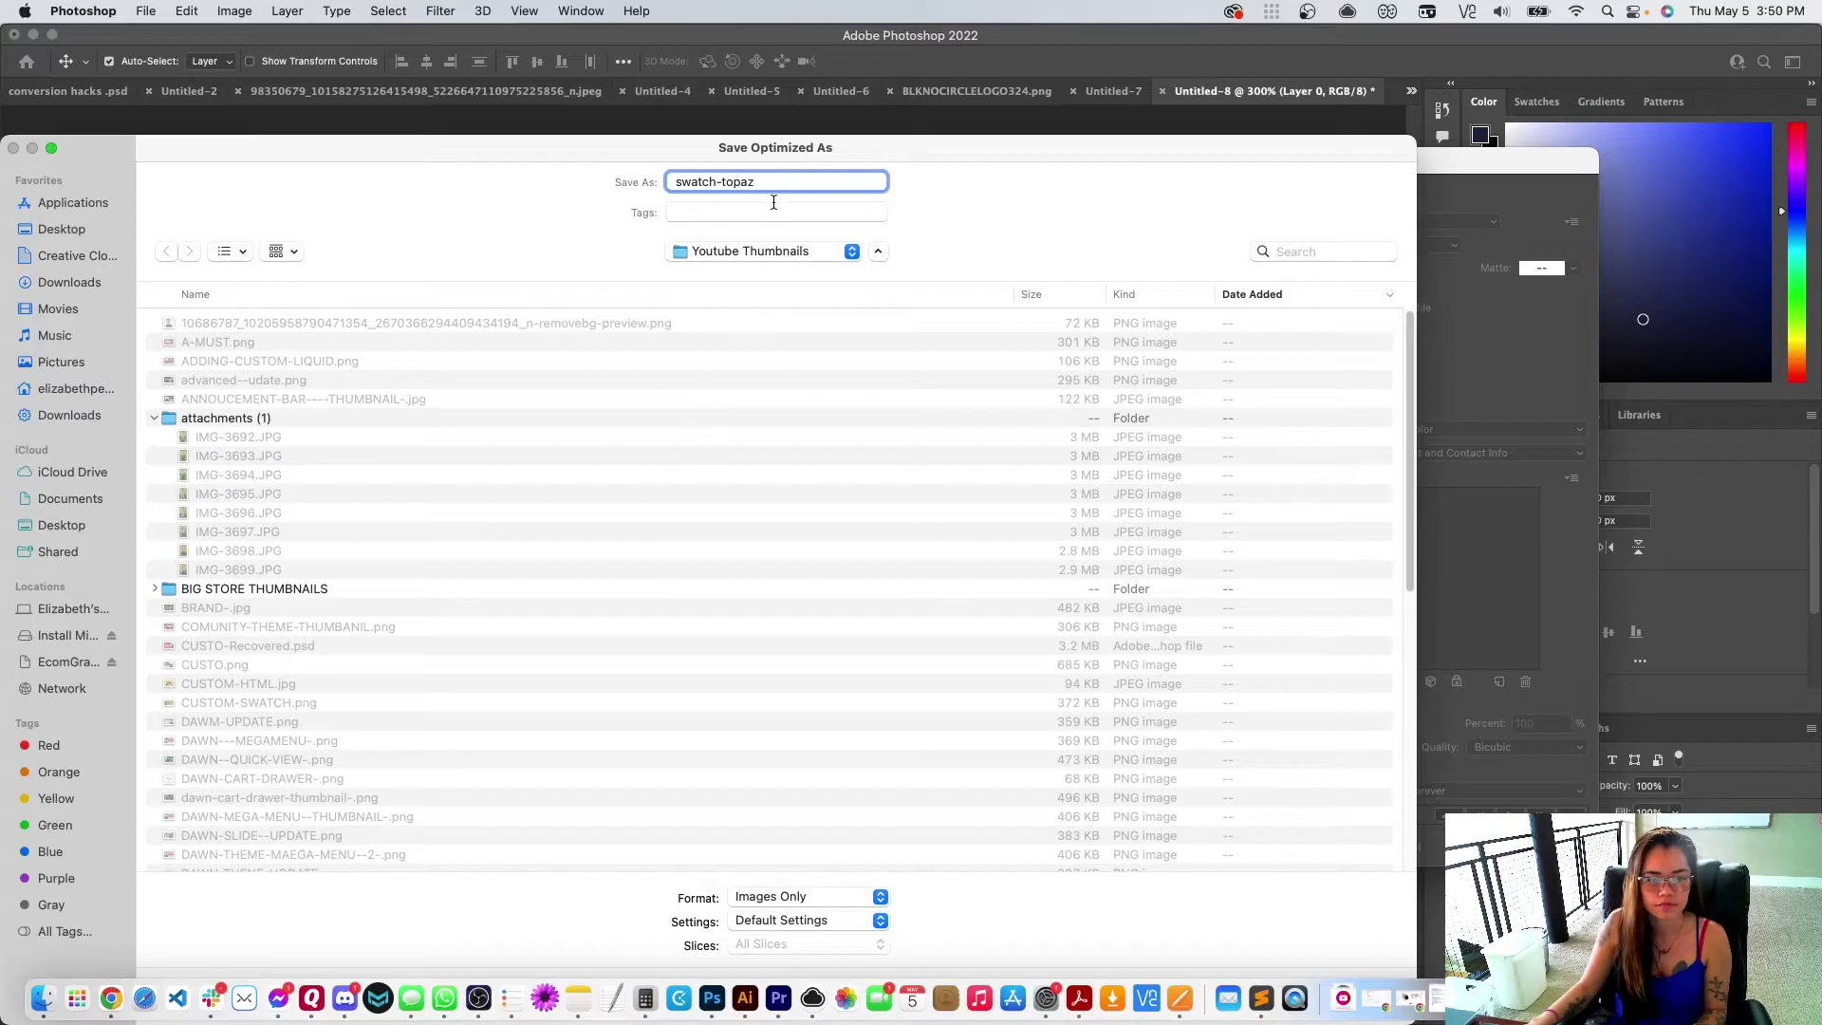
left_click_drag(937, 144, 981, 95)
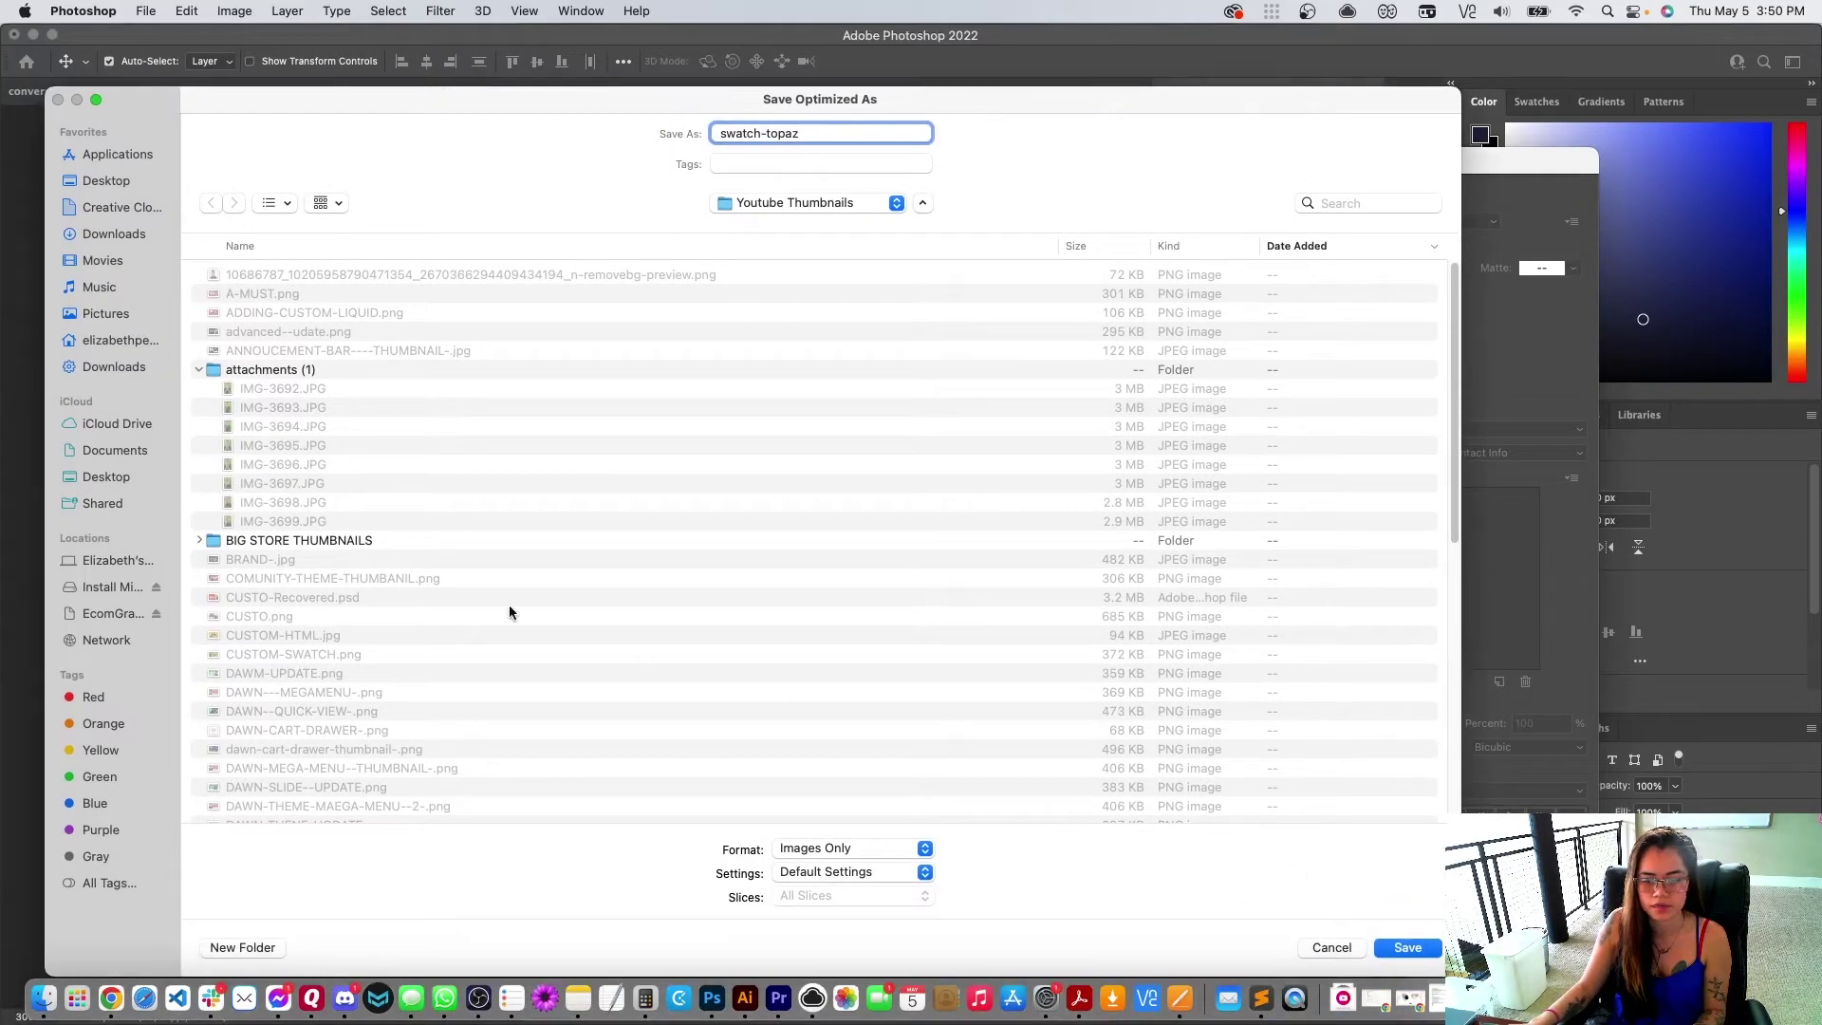
left_click(118, 244)
left_click(1414, 951)
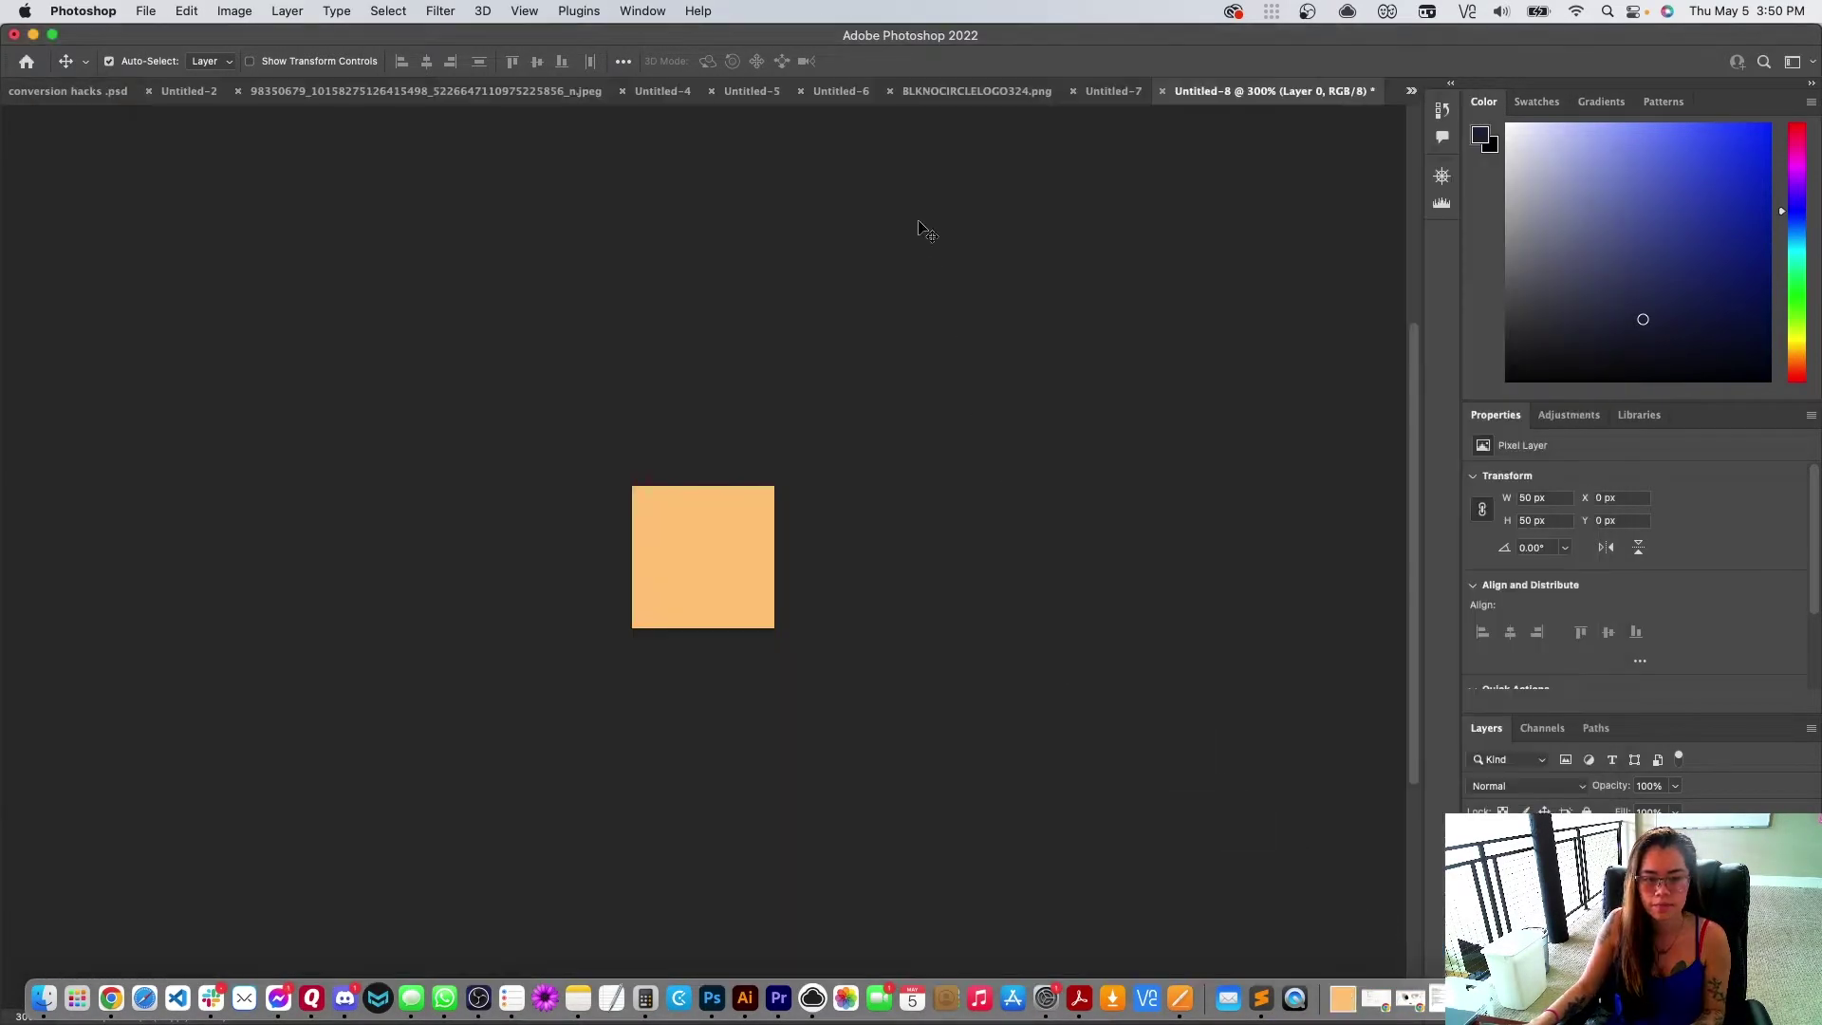
key("super+Tab")
Step: Upload swatch-topaz.png from Downloads to the store's Settings > Files list
key("super+w")
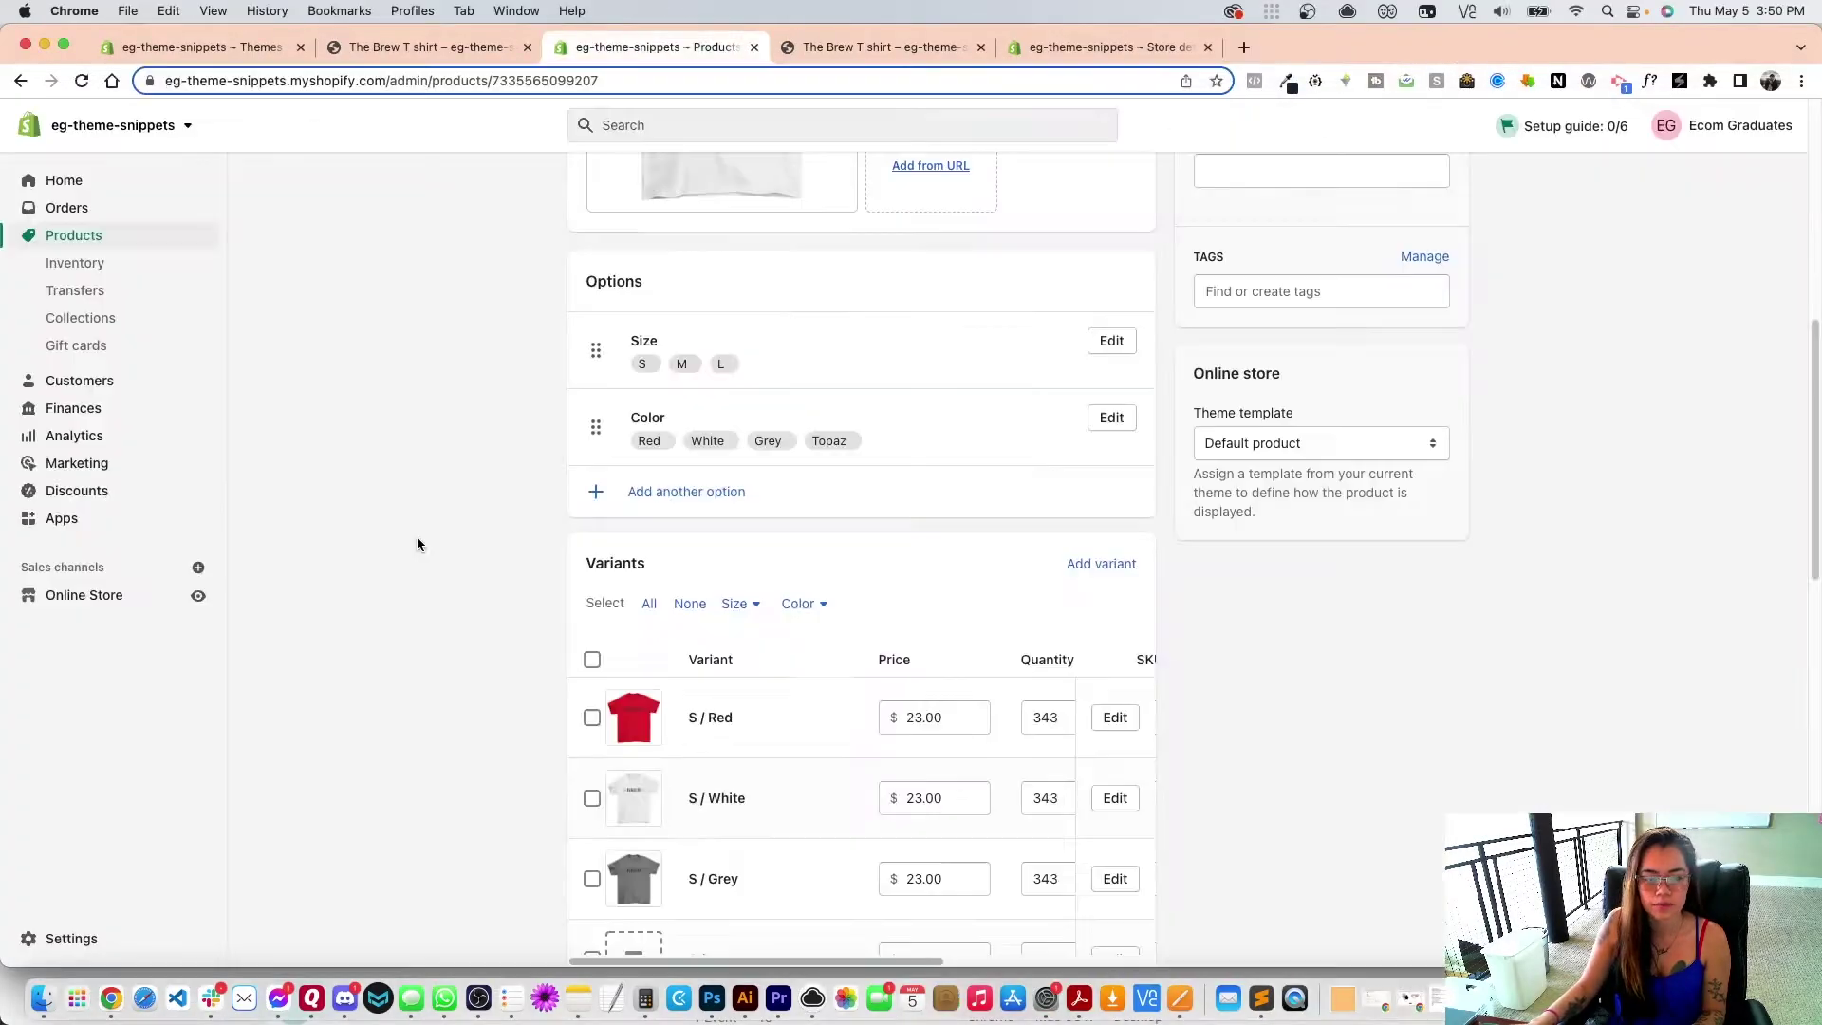
left_click(63, 934)
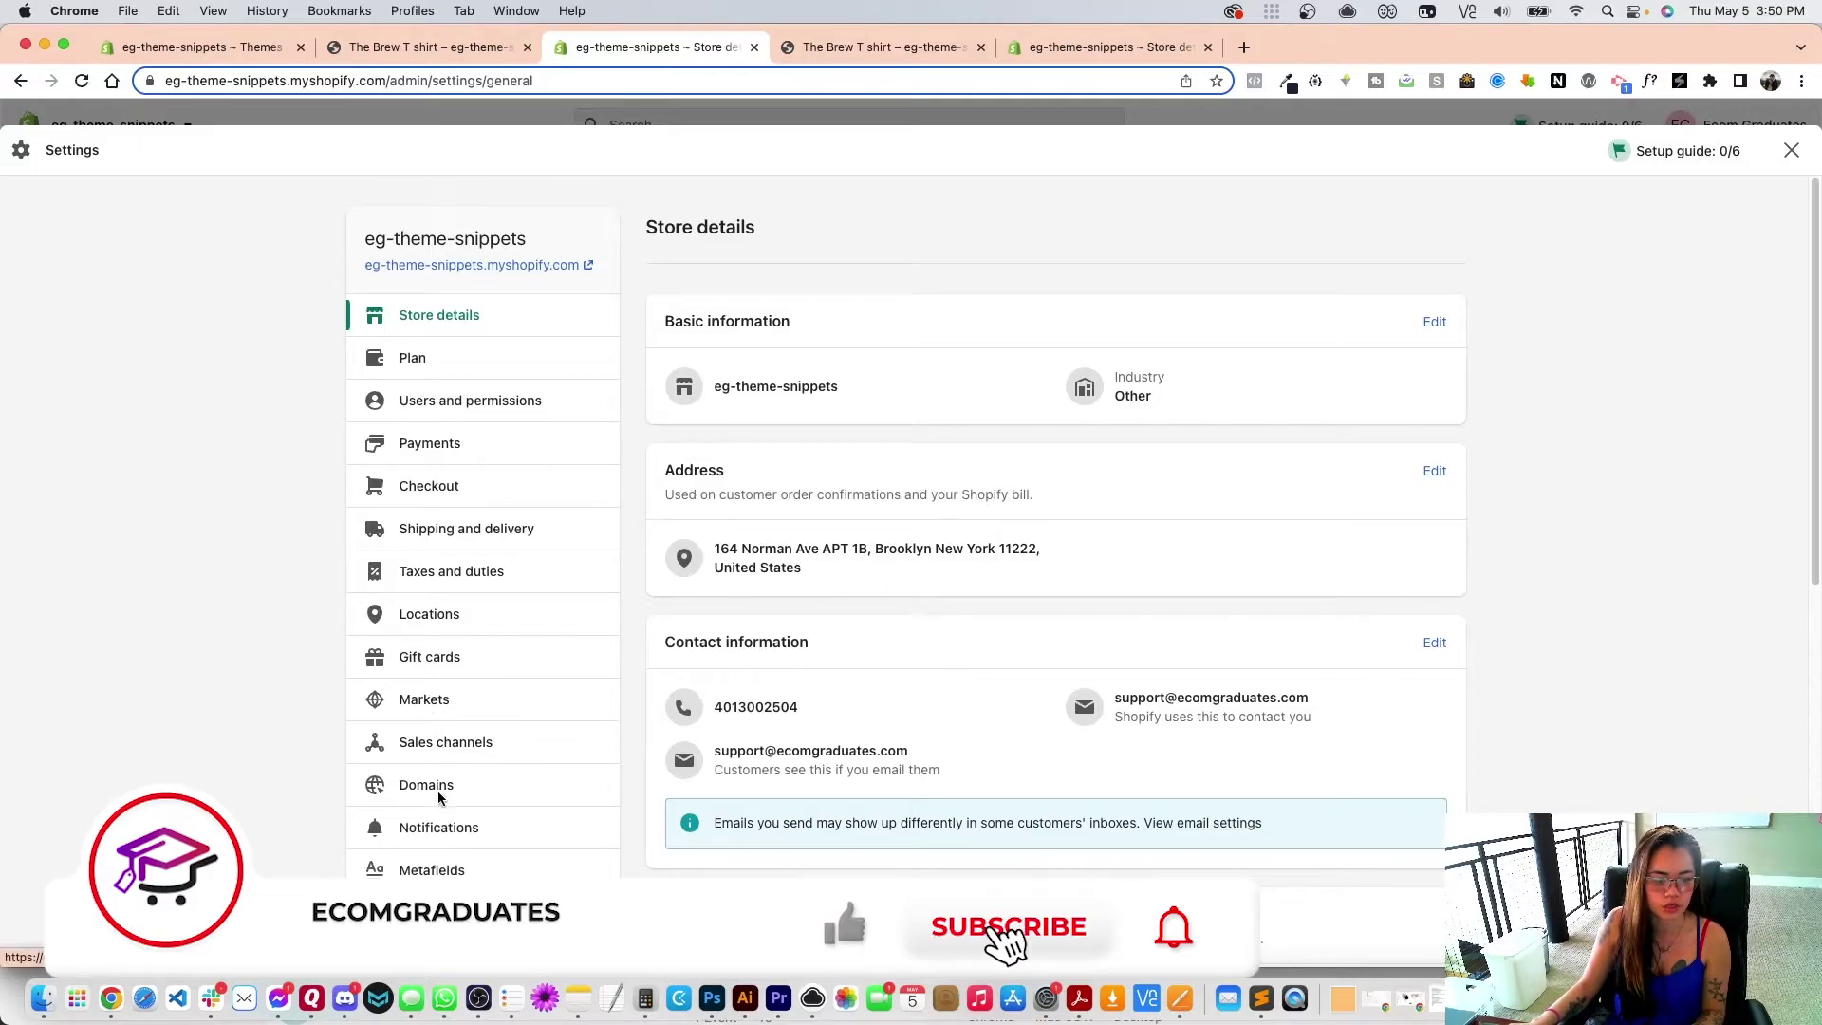
left_click(475, 911)
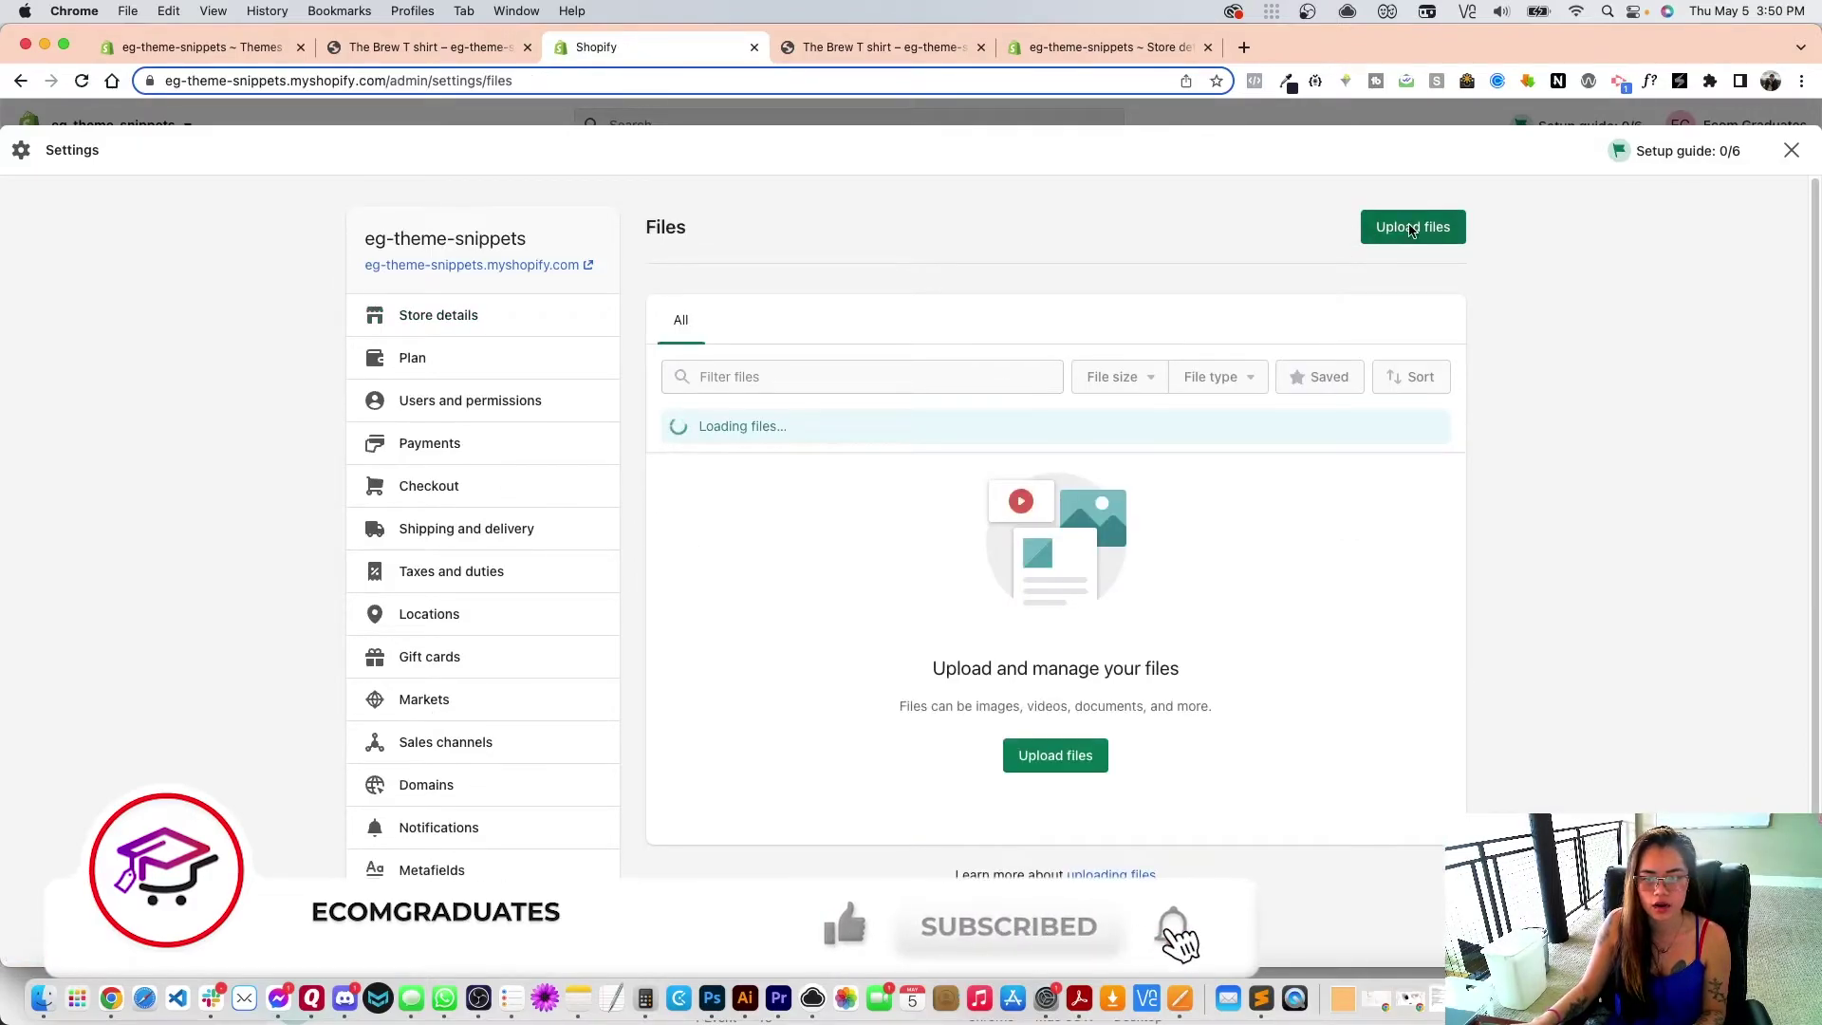
left_click(1411, 228)
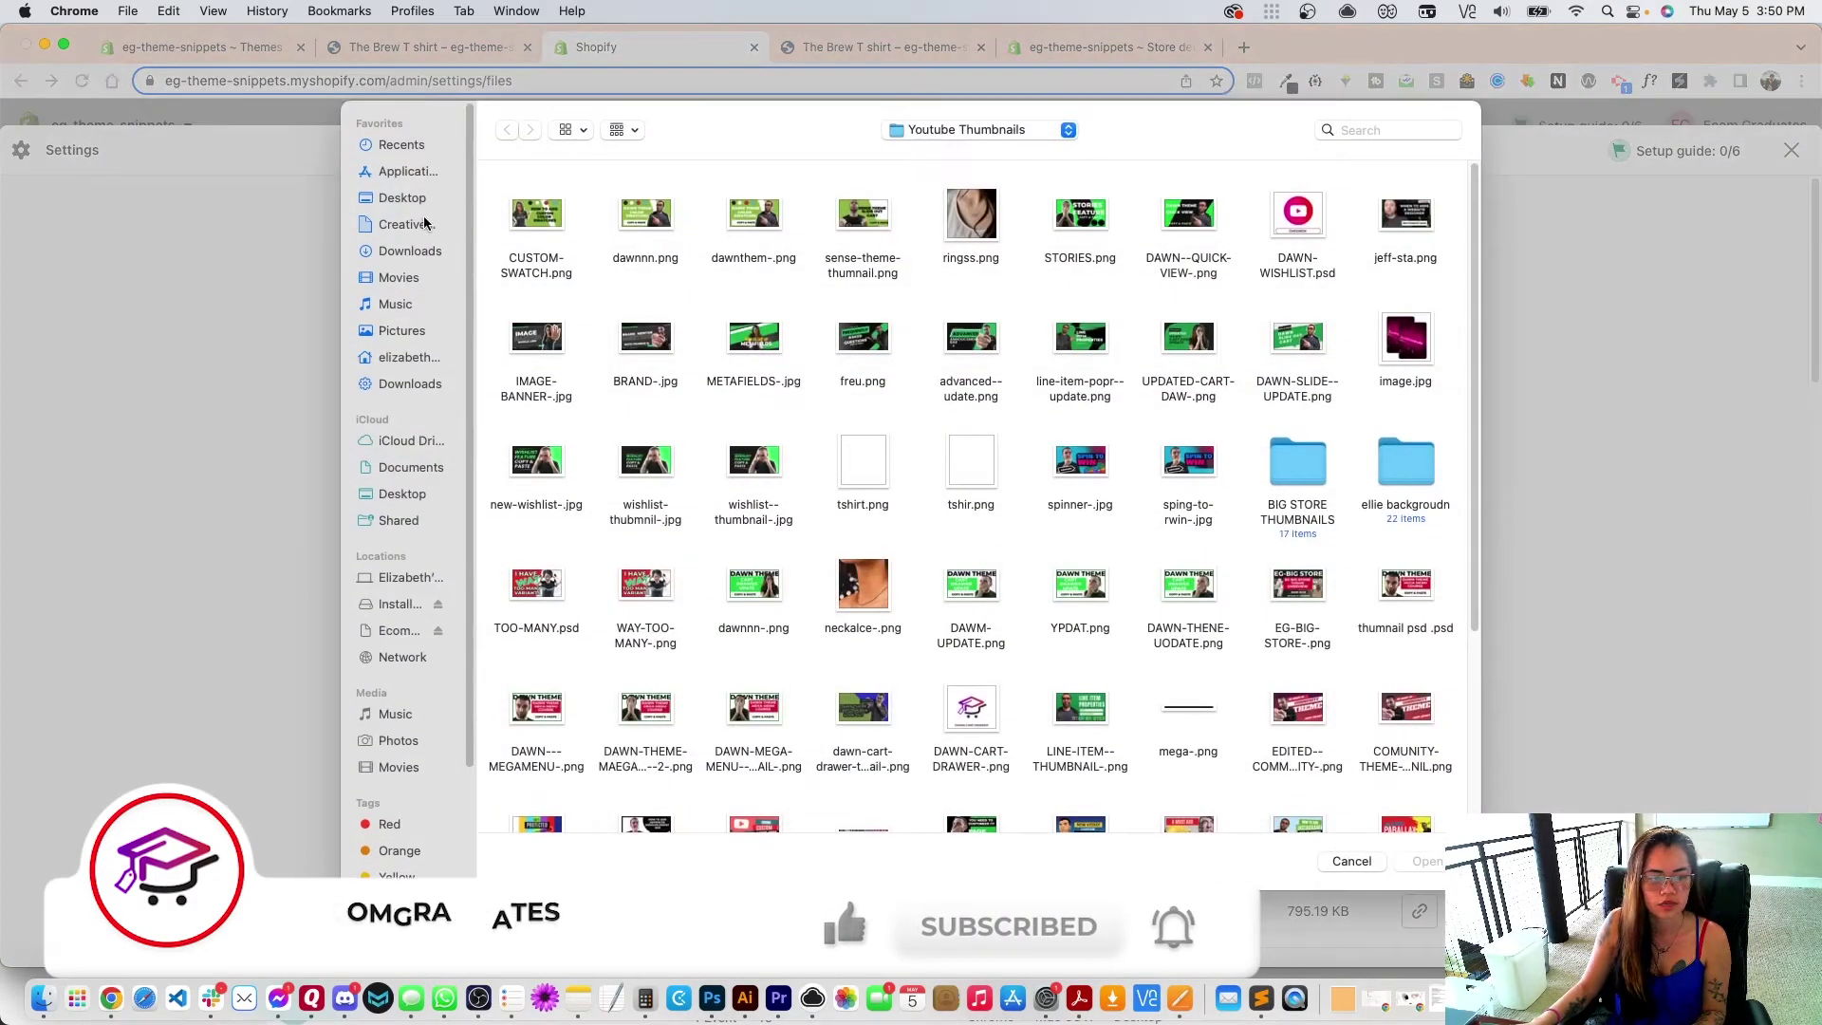
left_click(406, 224)
left_click(410, 252)
double_click(542, 225)
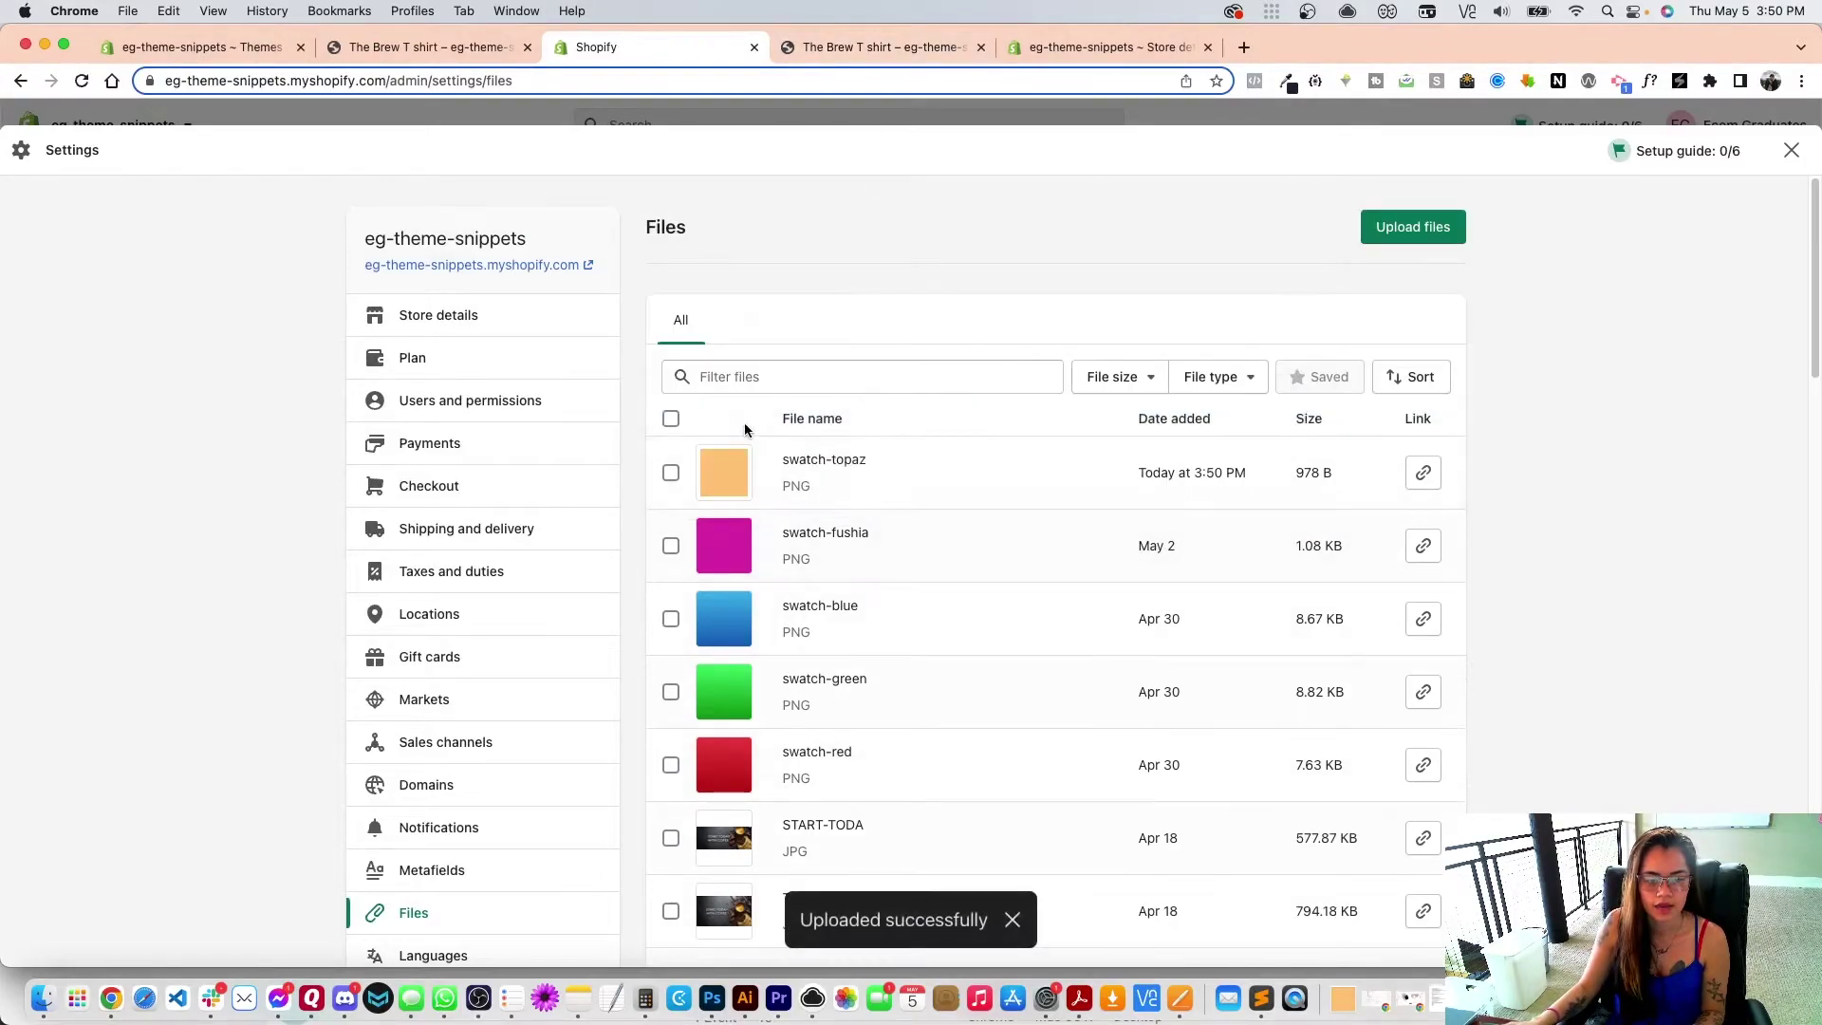
left_click(877, 47)
Step: Reload The Brew T shirt preview to show the peach Topaz swatch, then return to Photoshop
left_click(83, 87)
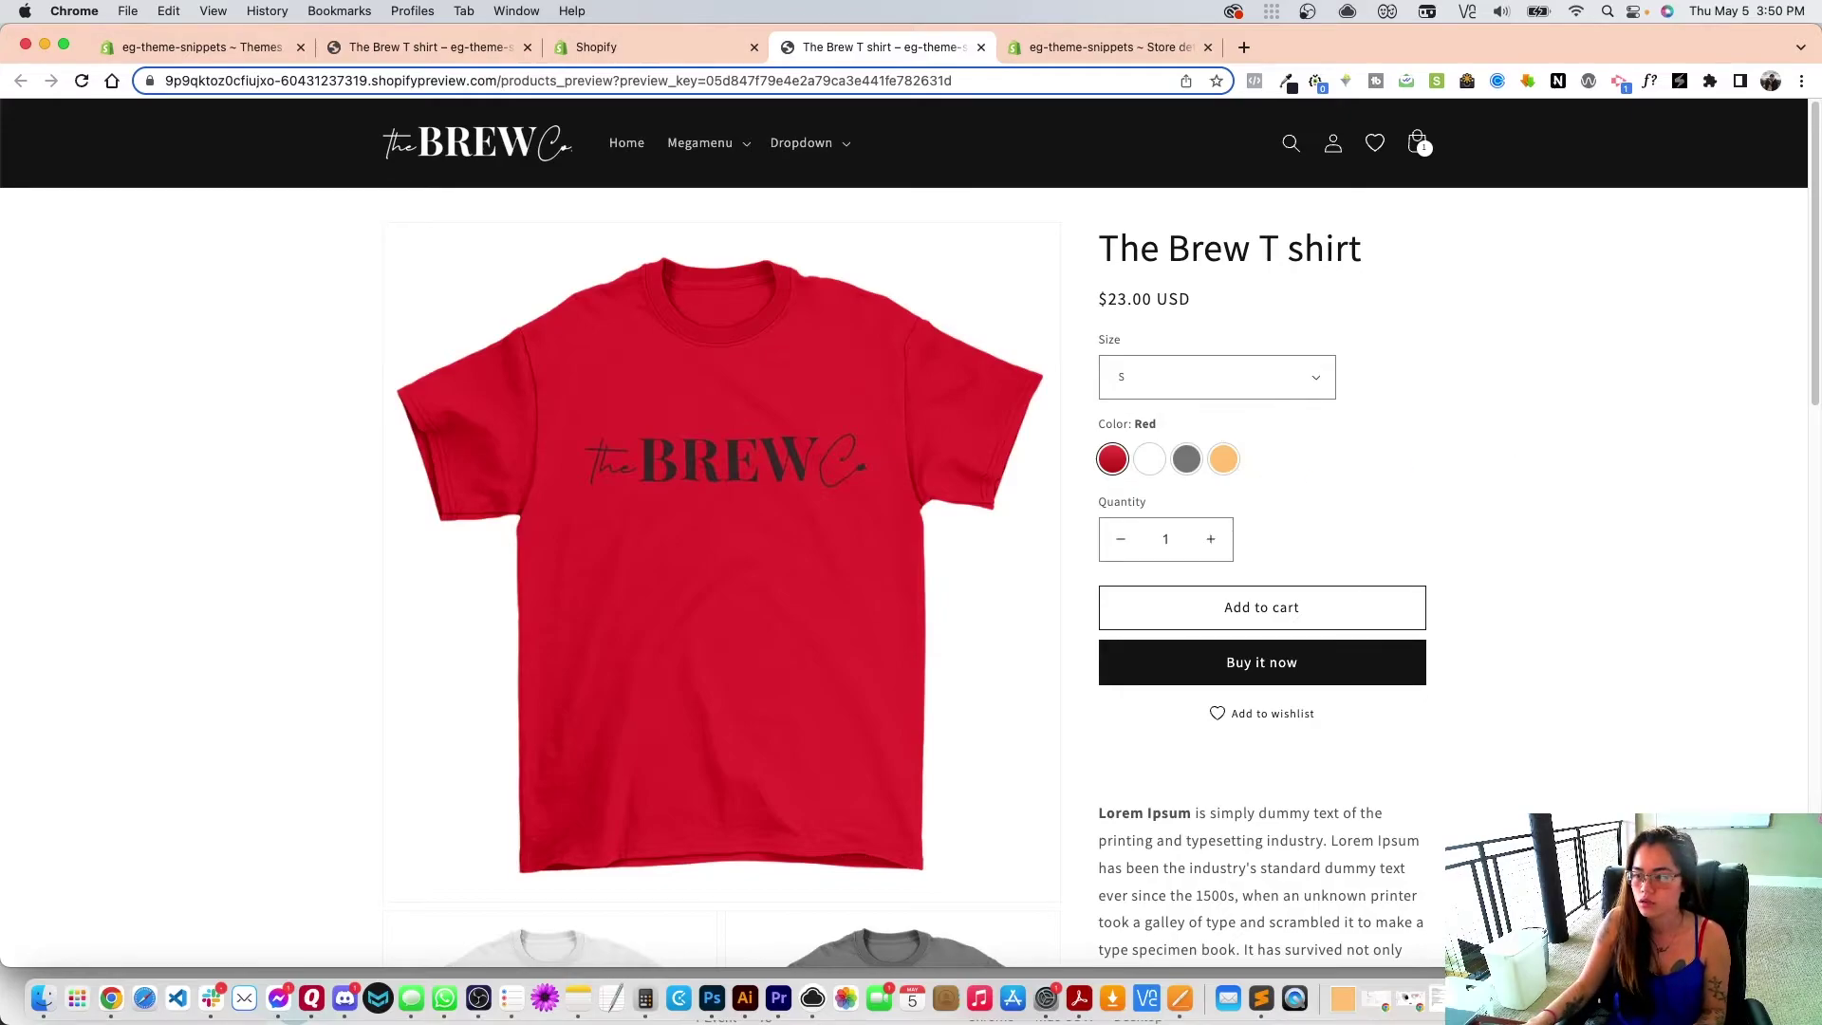
key("super+Tab")
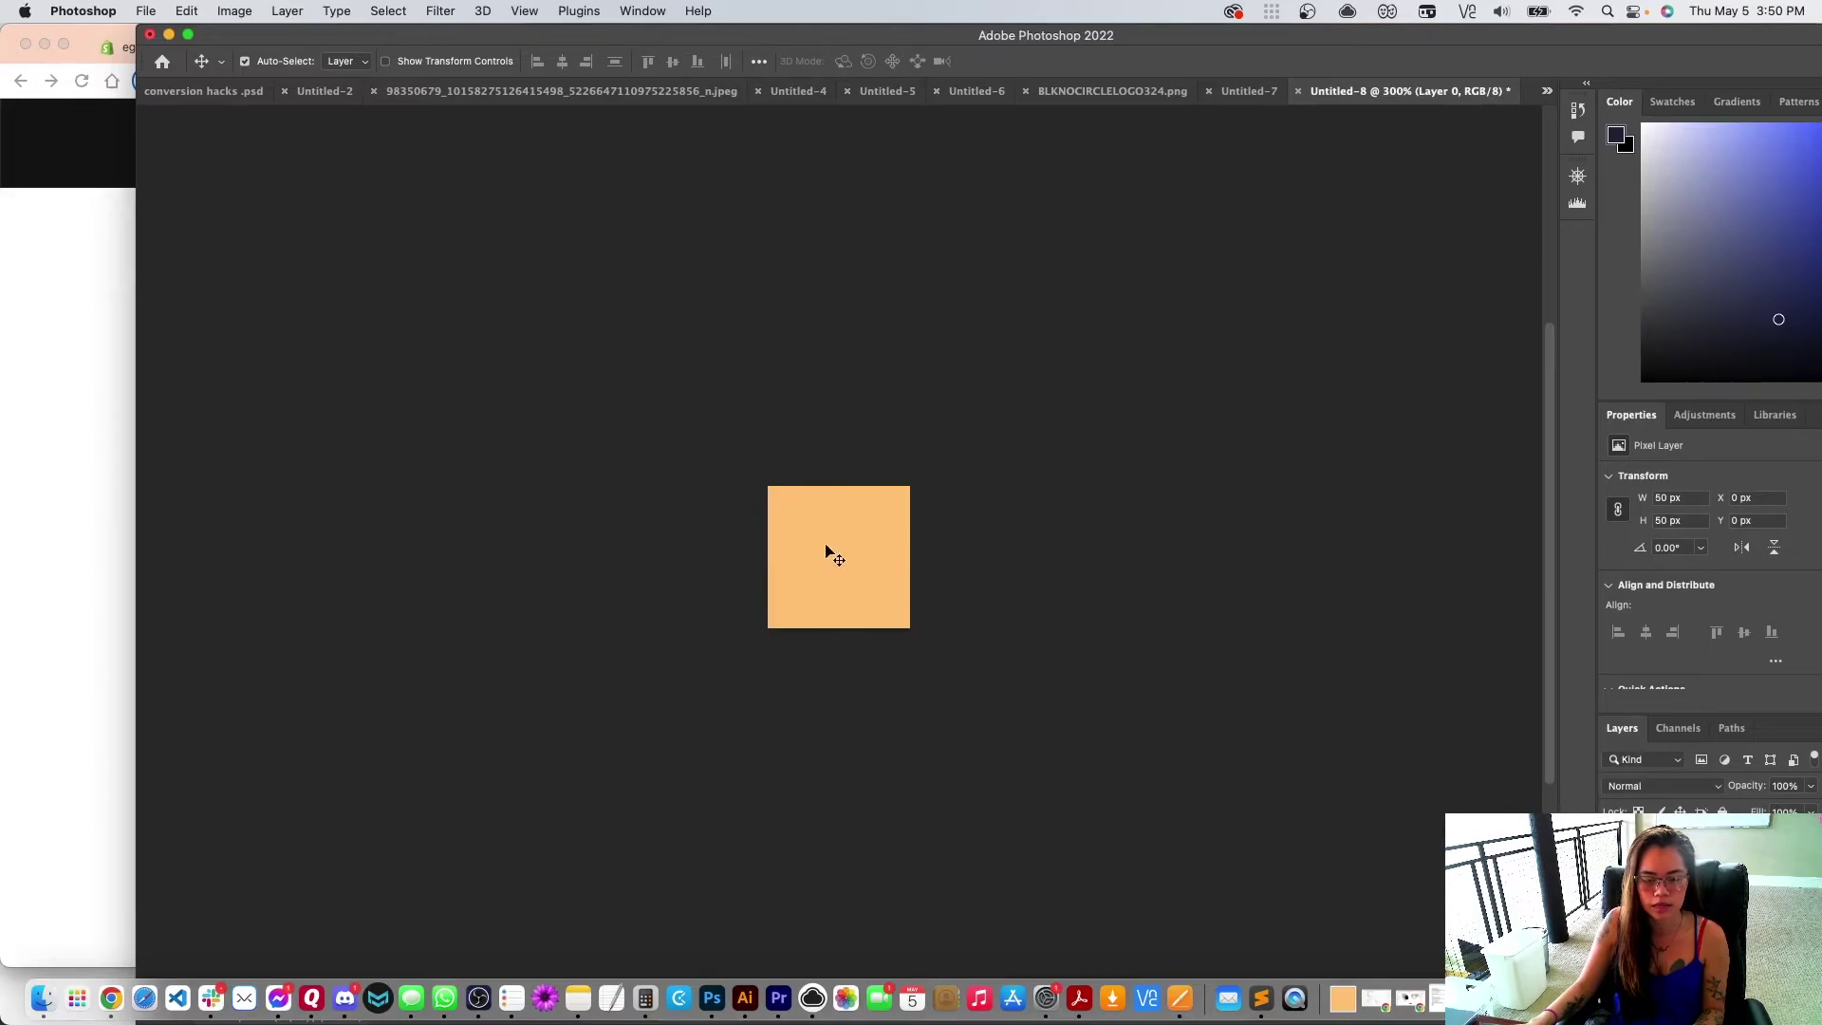
Step: Save the peach square from Photoshop as a PNG named swatch-black-yellow in Downloads
key("super+alt+shift+s")
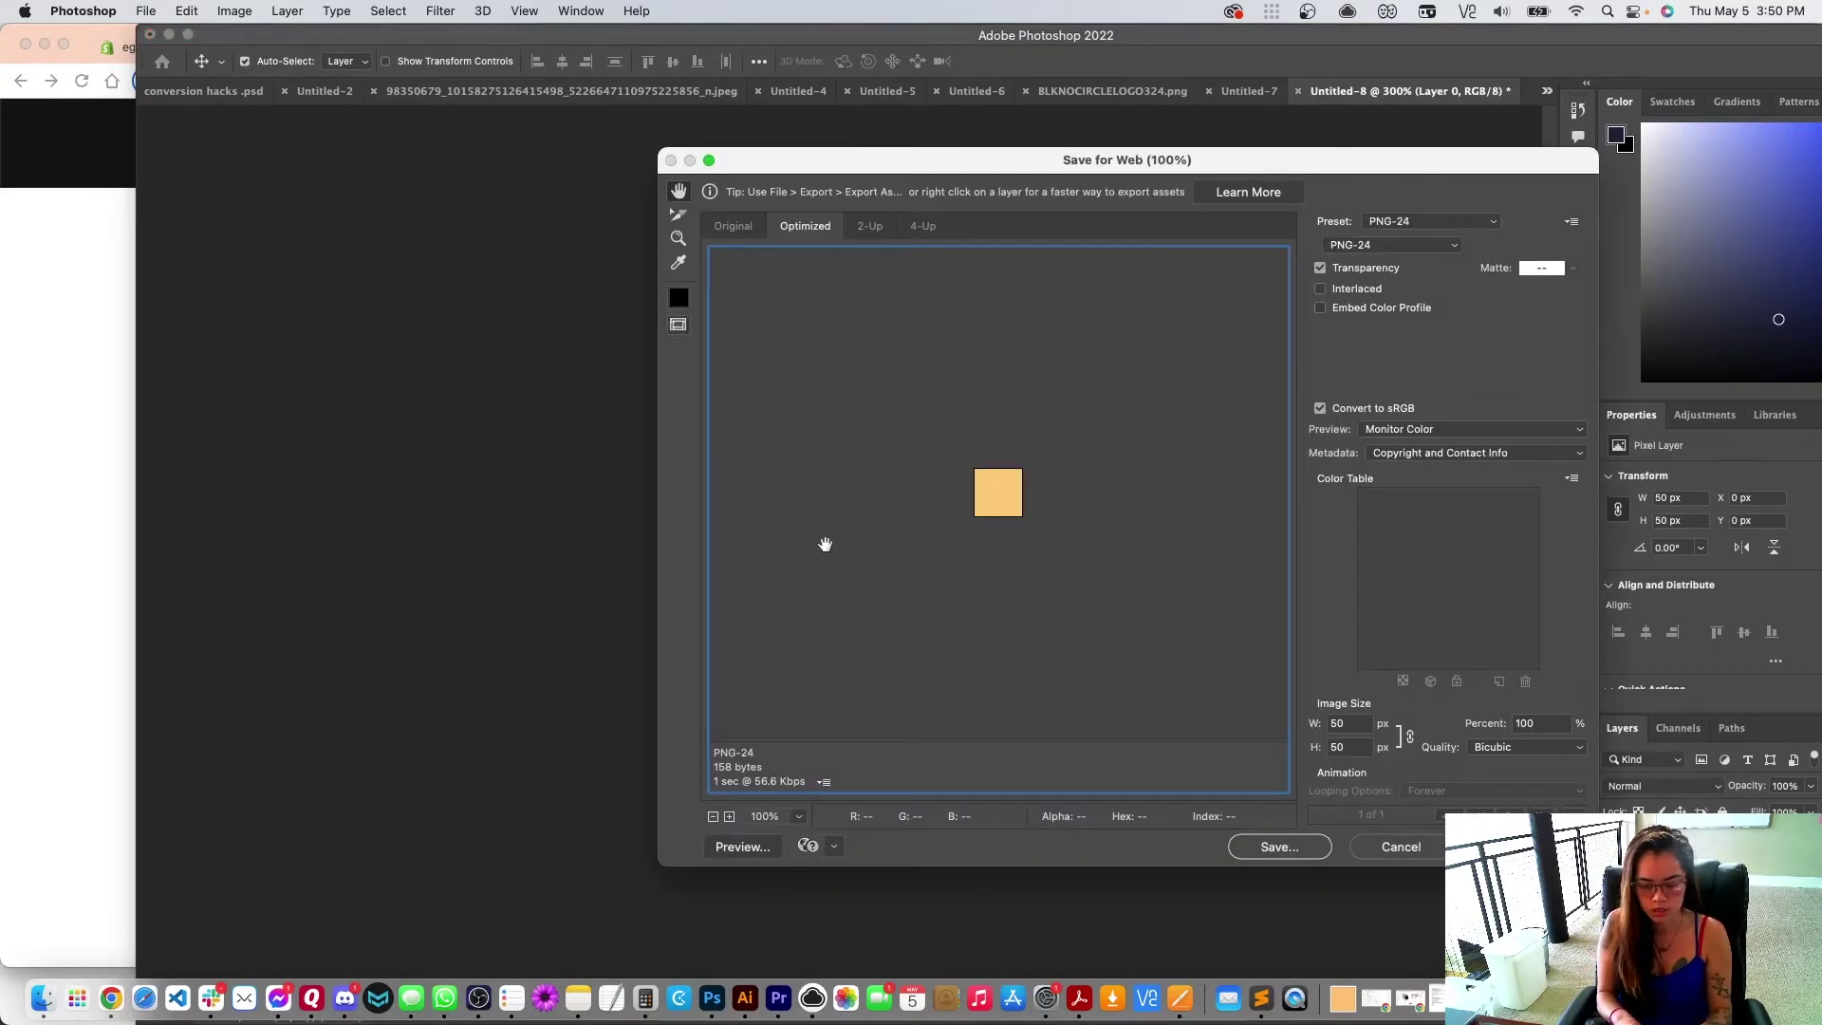
key("Return")
type("swatch-black-yellow")
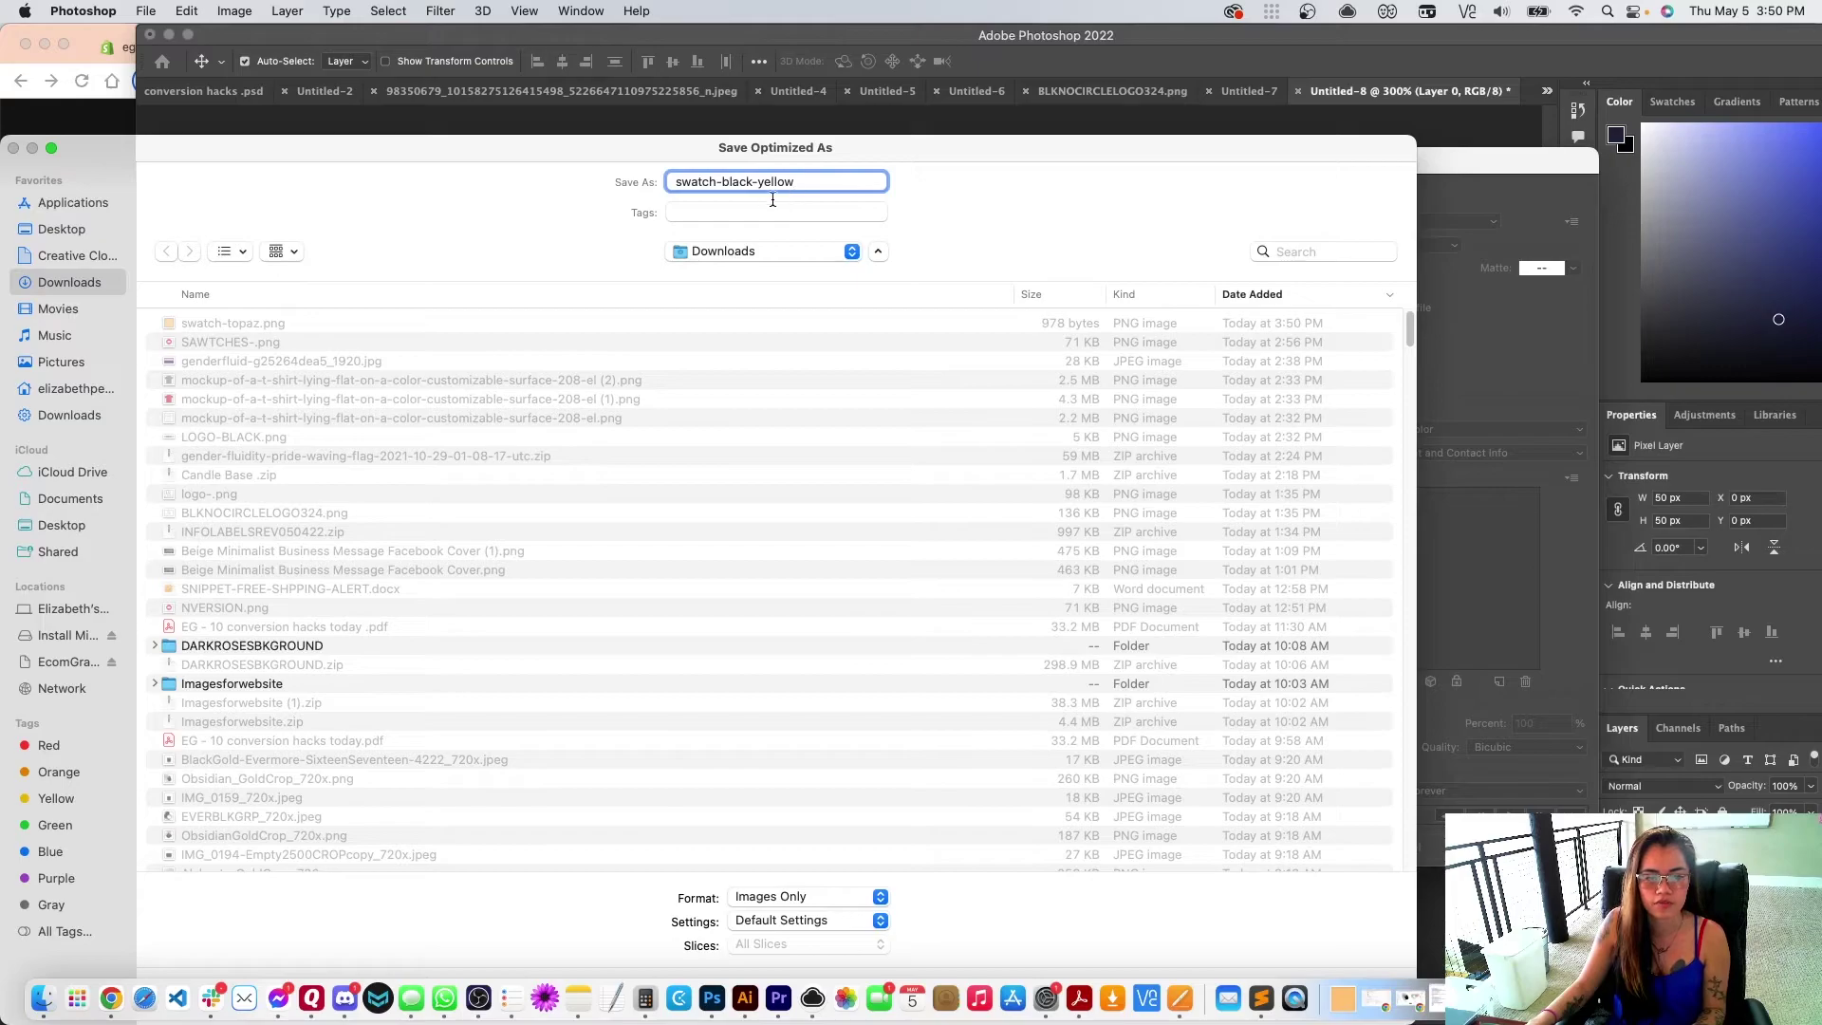
left_click_drag(760, 144, 790, 118)
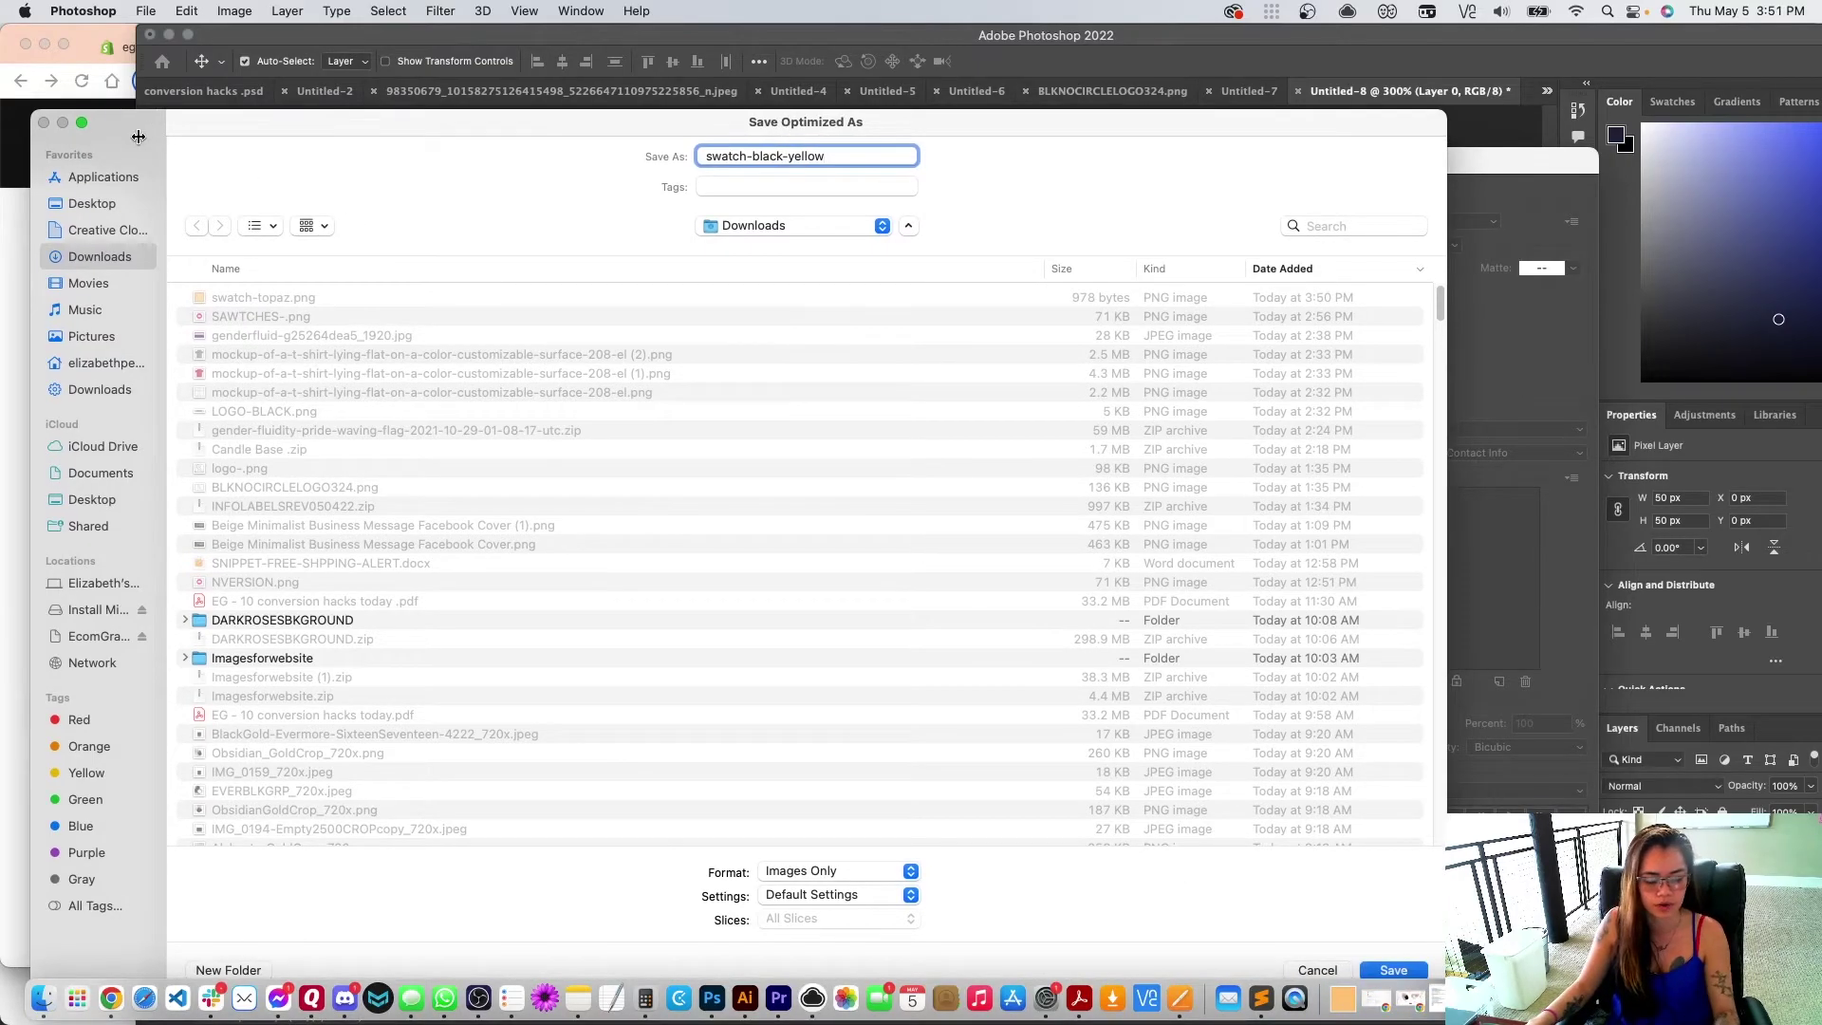
key("Return")
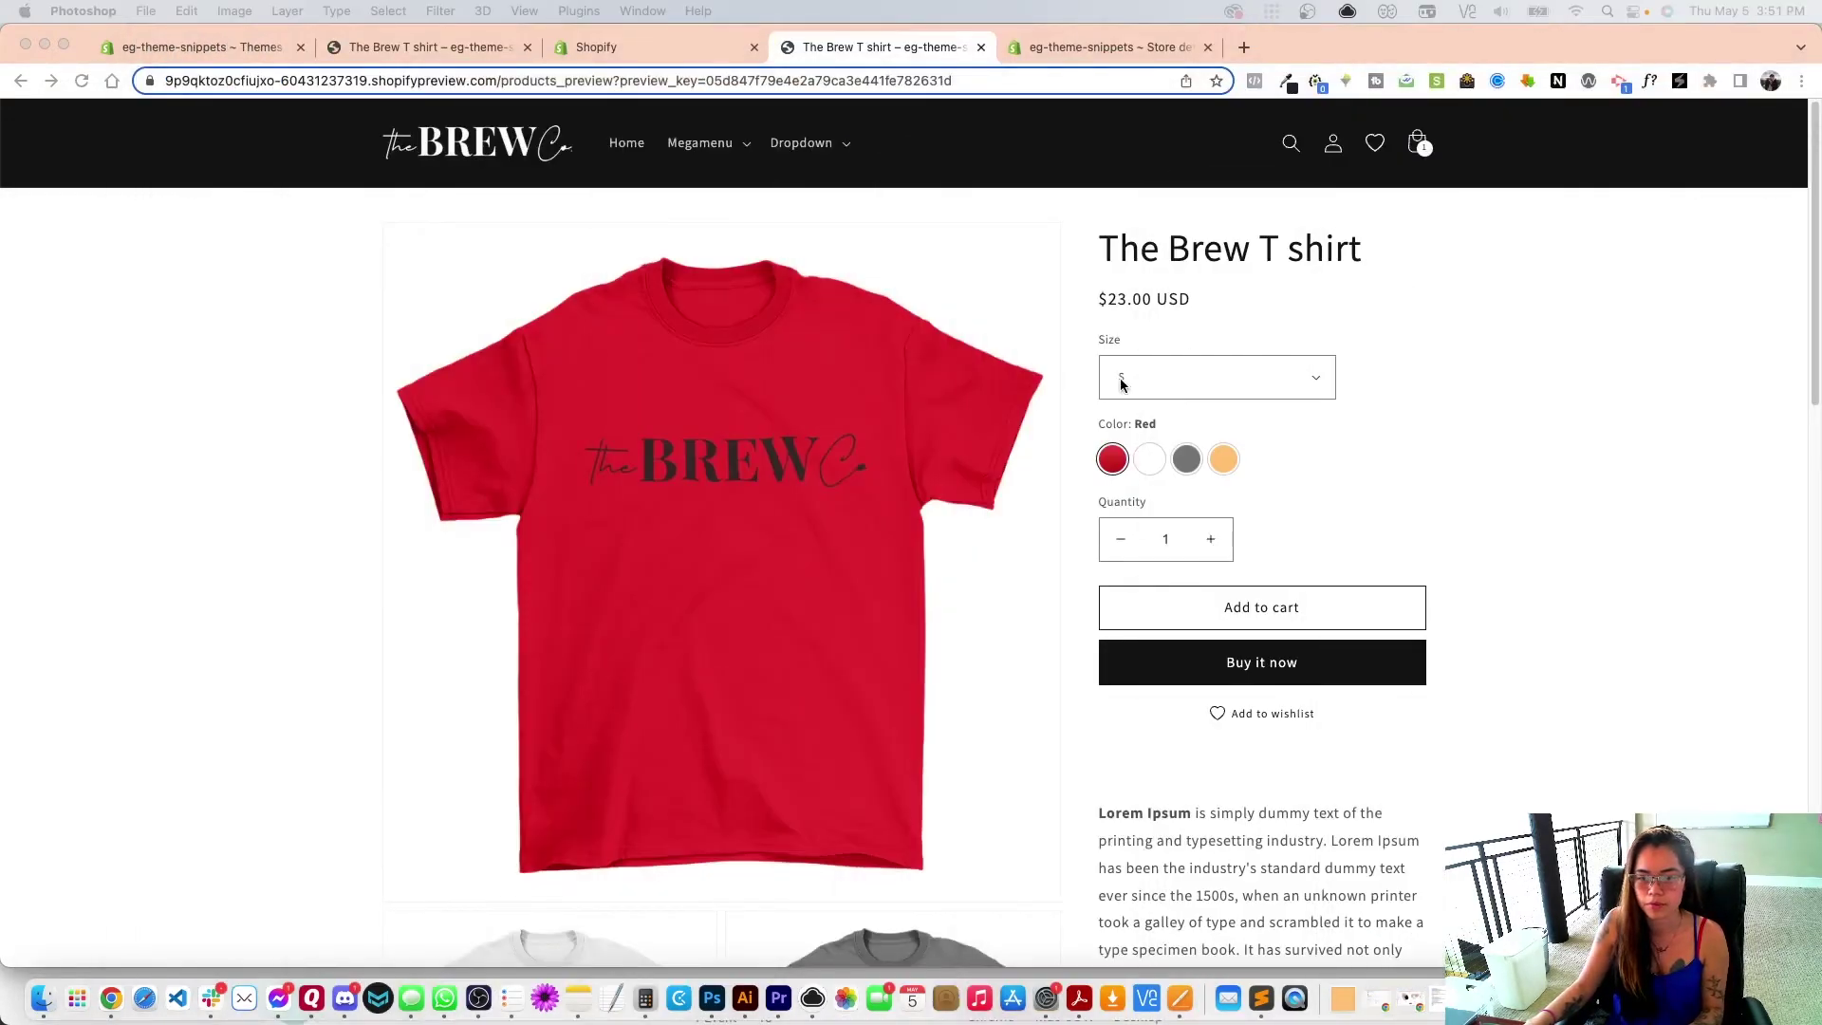
Step: Return to the Shopify admin and go to the Products list
left_click(686, 57)
left_click(446, 48)
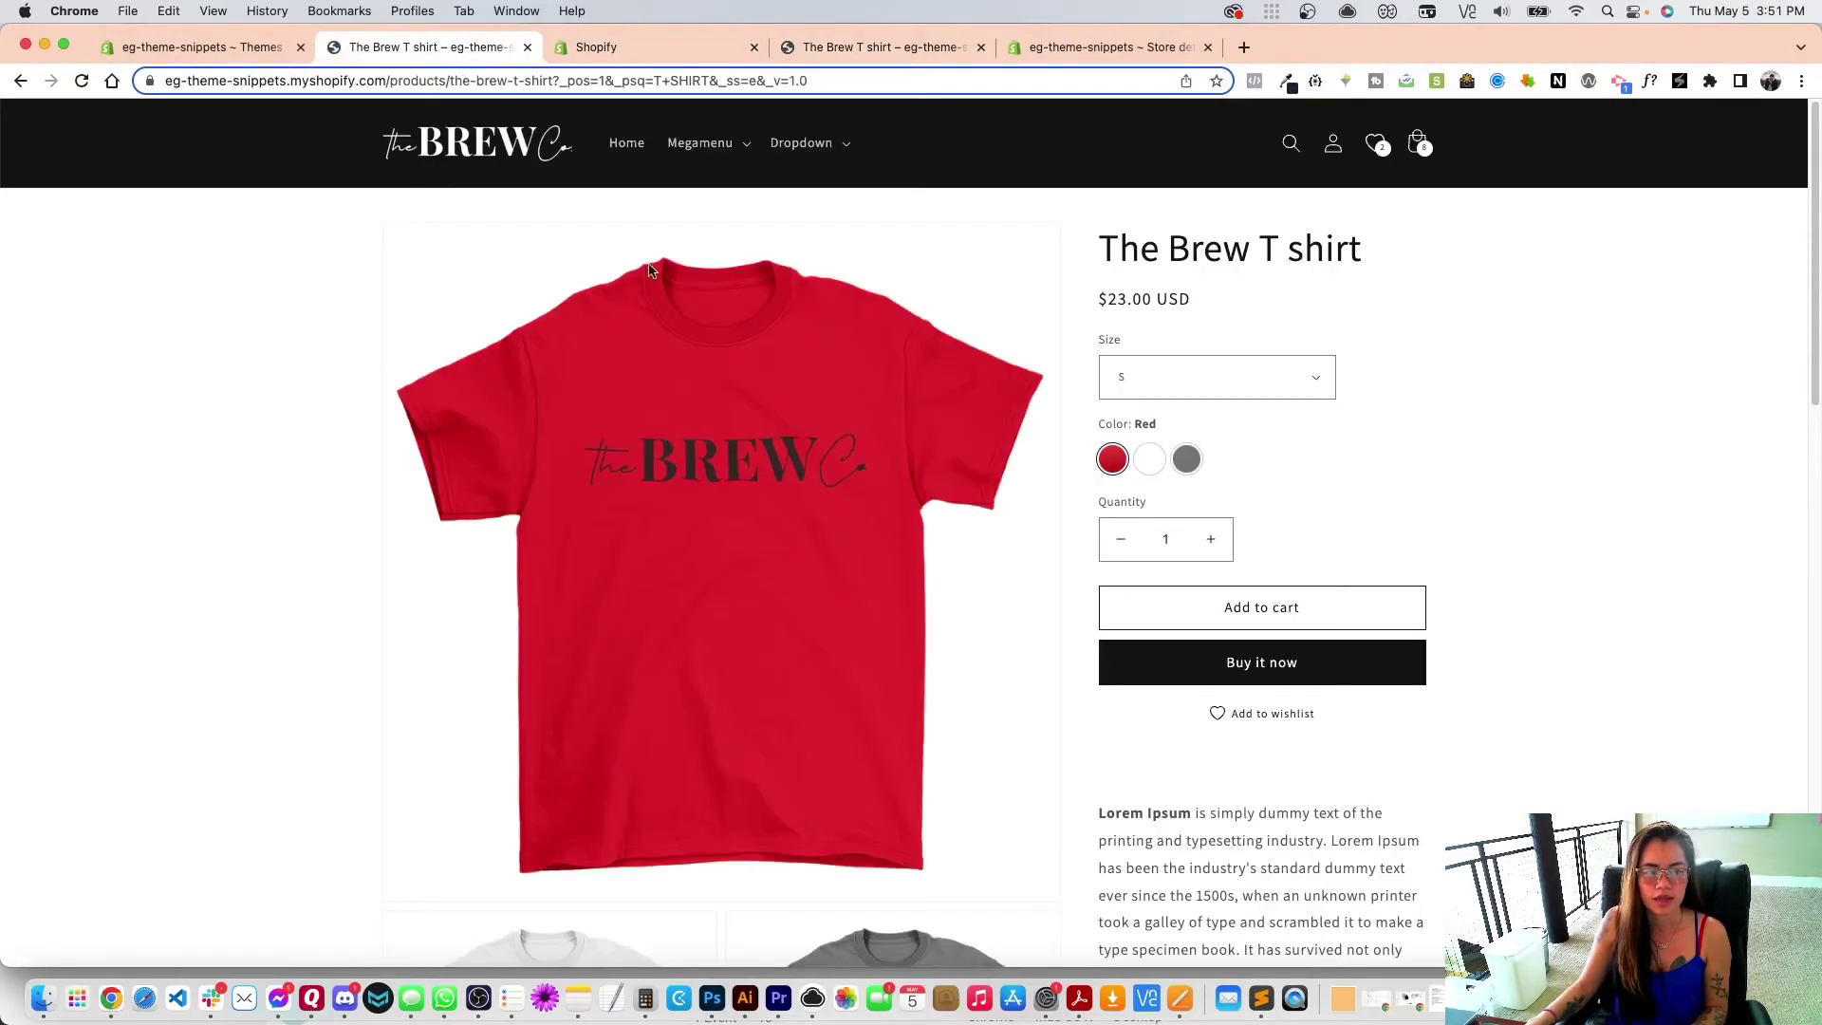
left_click(1086, 48)
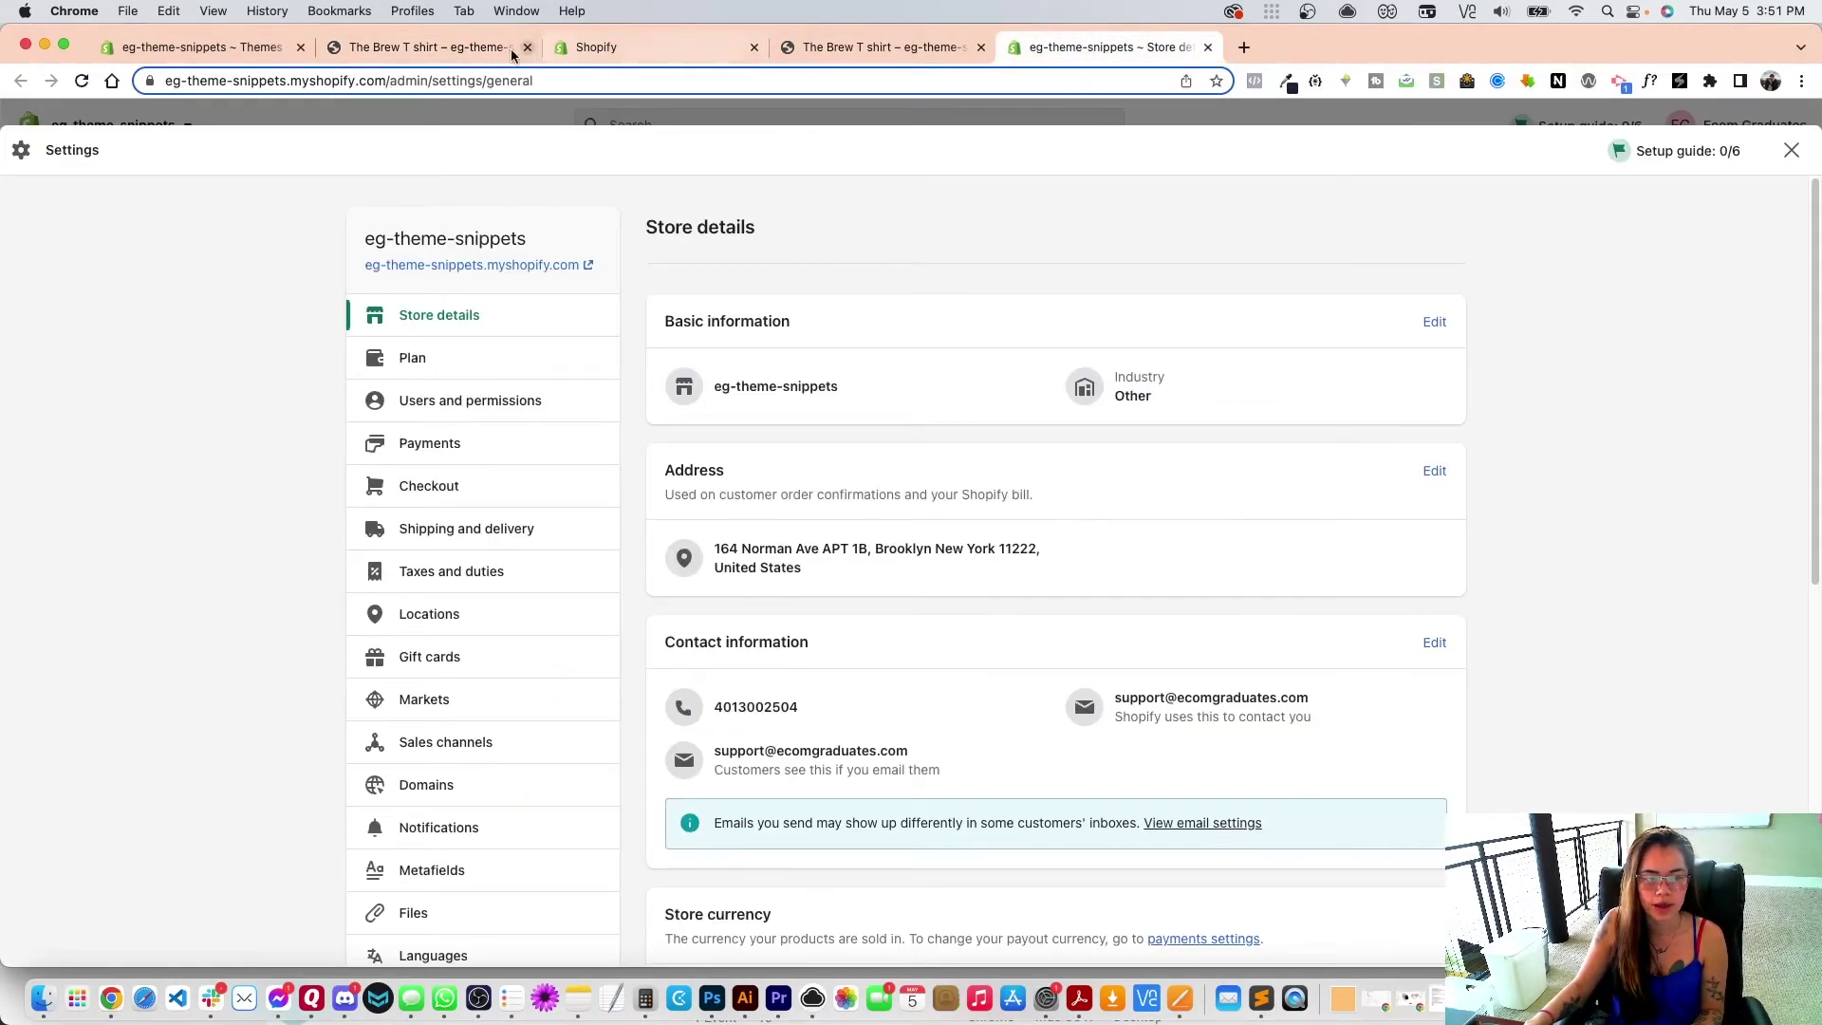
left_click(398, 47)
left_click(228, 52)
scroll(688, 503, "down", 4)
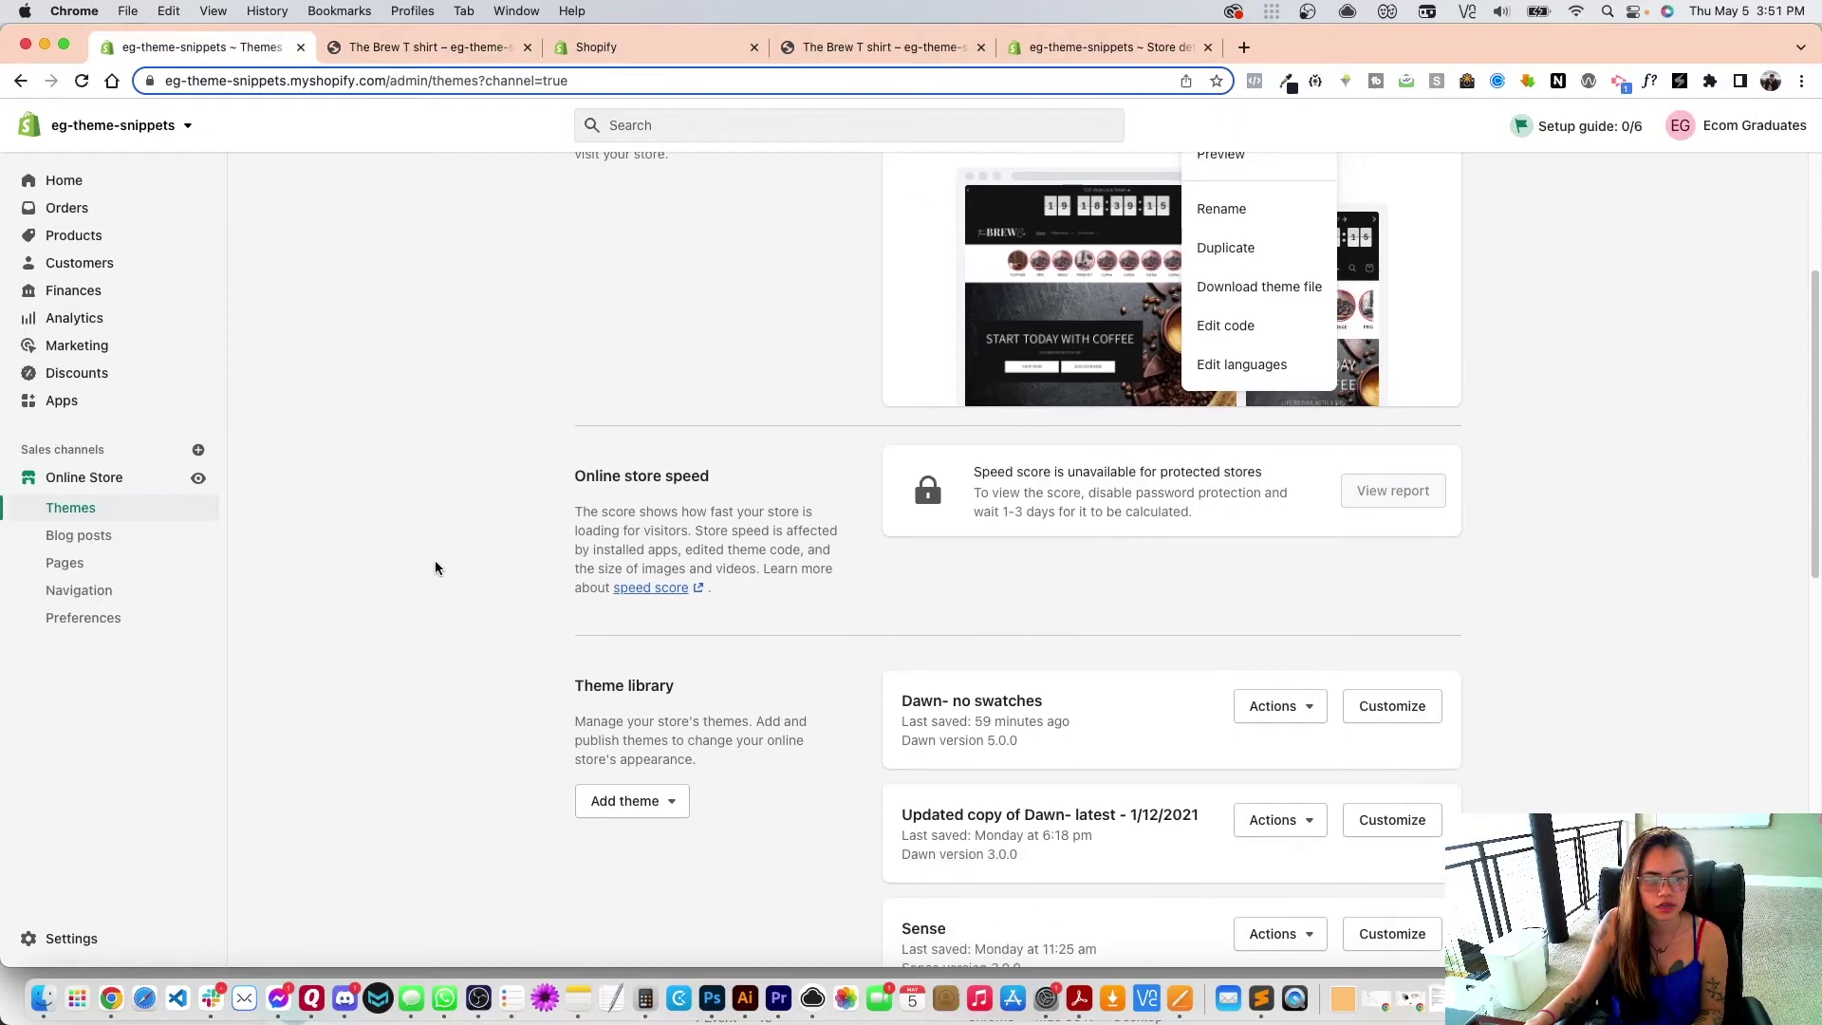
left_click(73, 235)
Step: Filter products for 't shirt' and open The Brew T shirt to view its variants
left_click(446, 307)
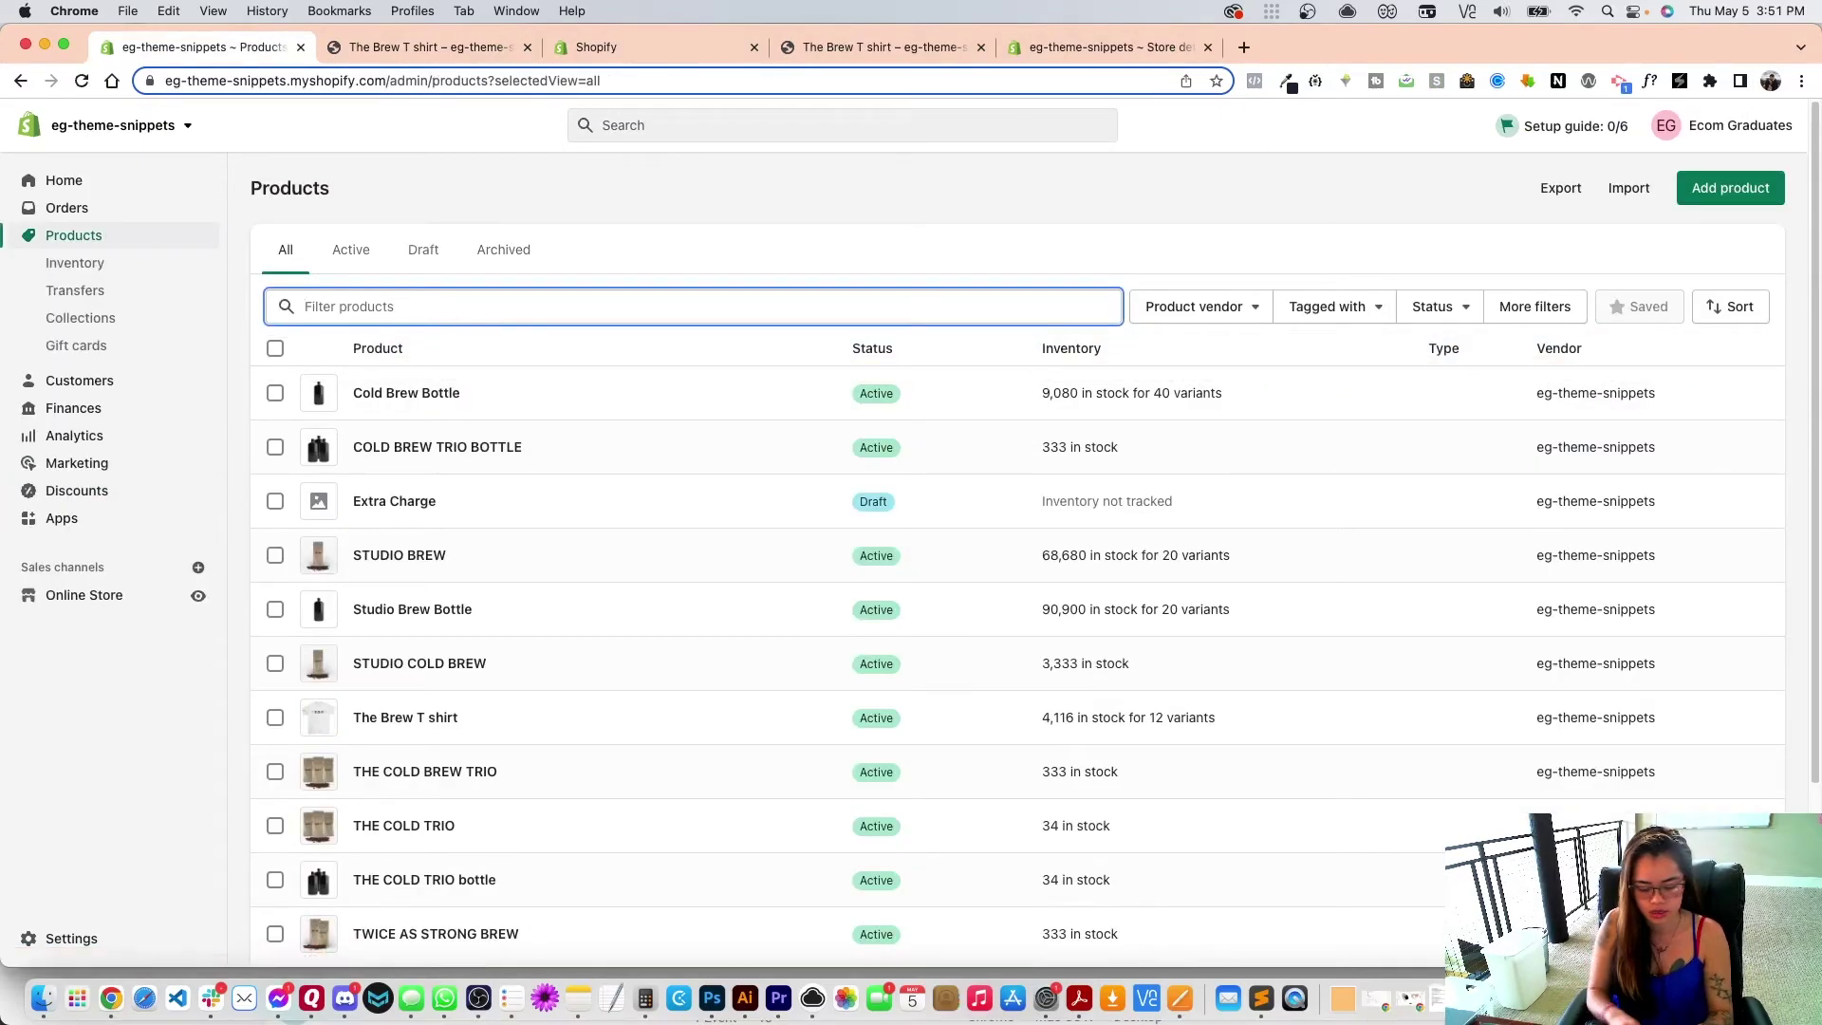
type("t shirt")
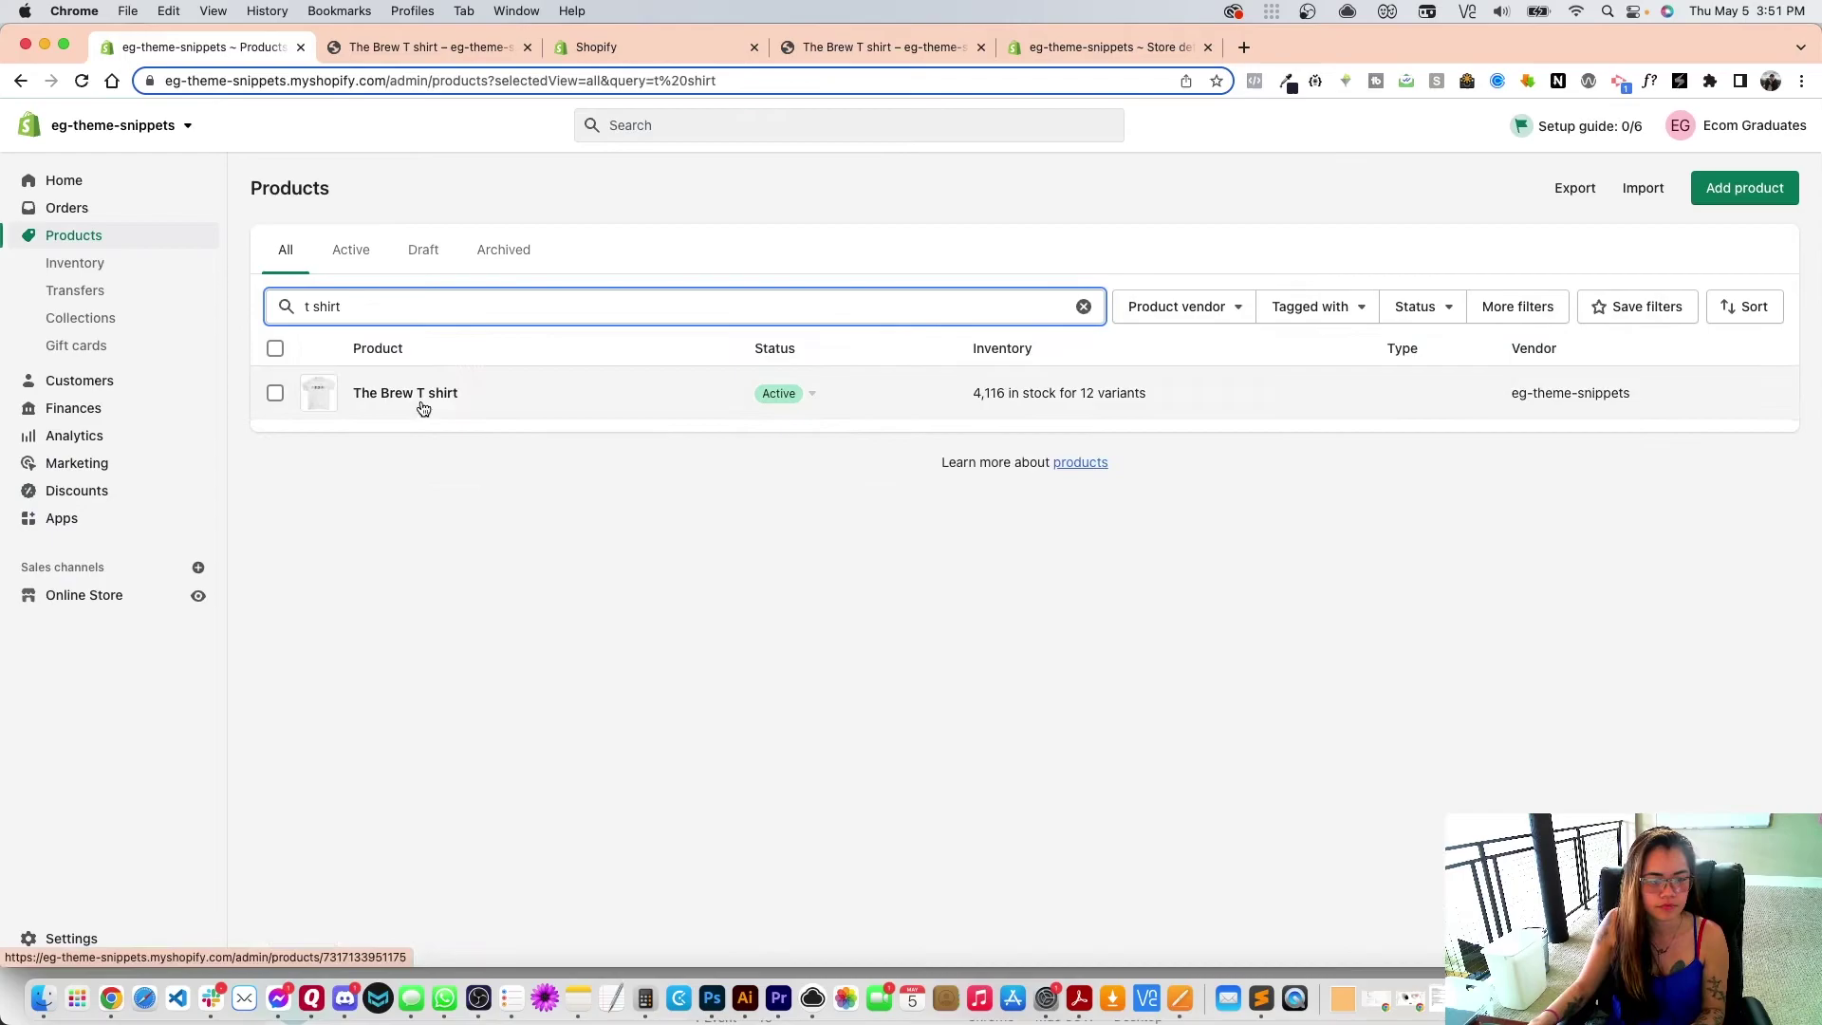
left_click(408, 394)
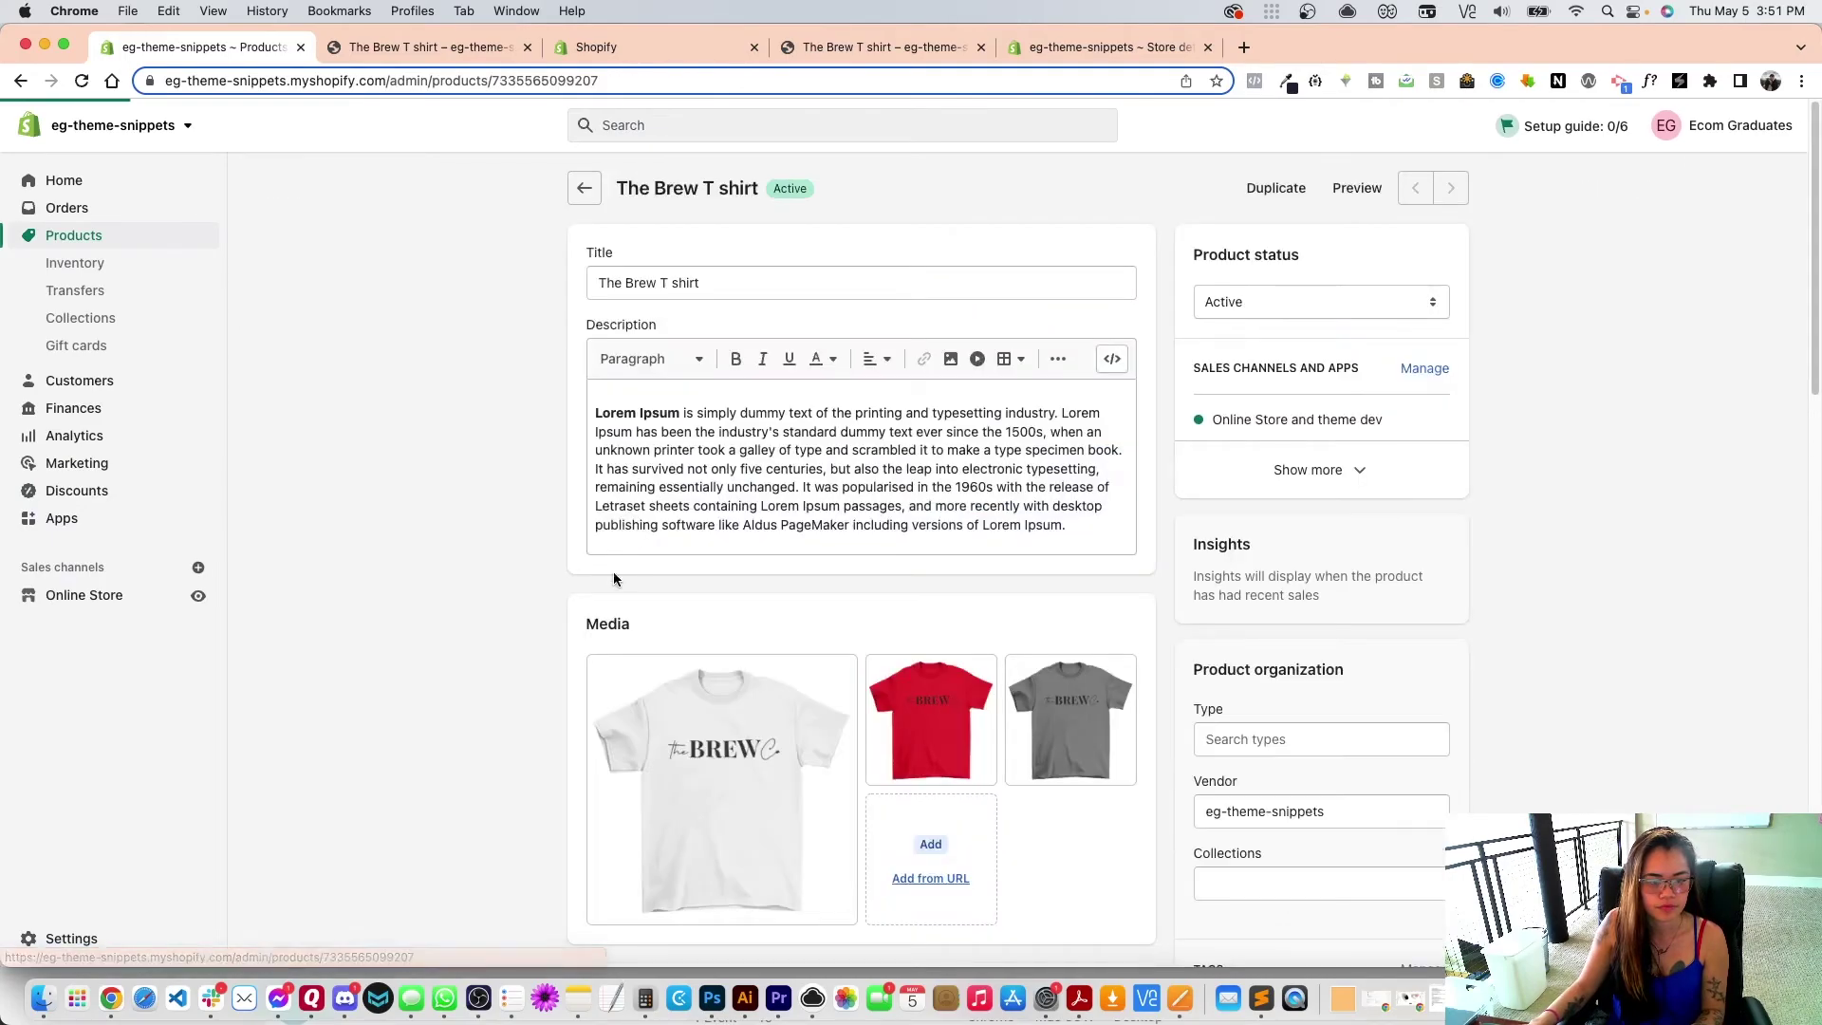
scroll(613, 571, "down", 15)
scroll(642, 596, "up", 9)
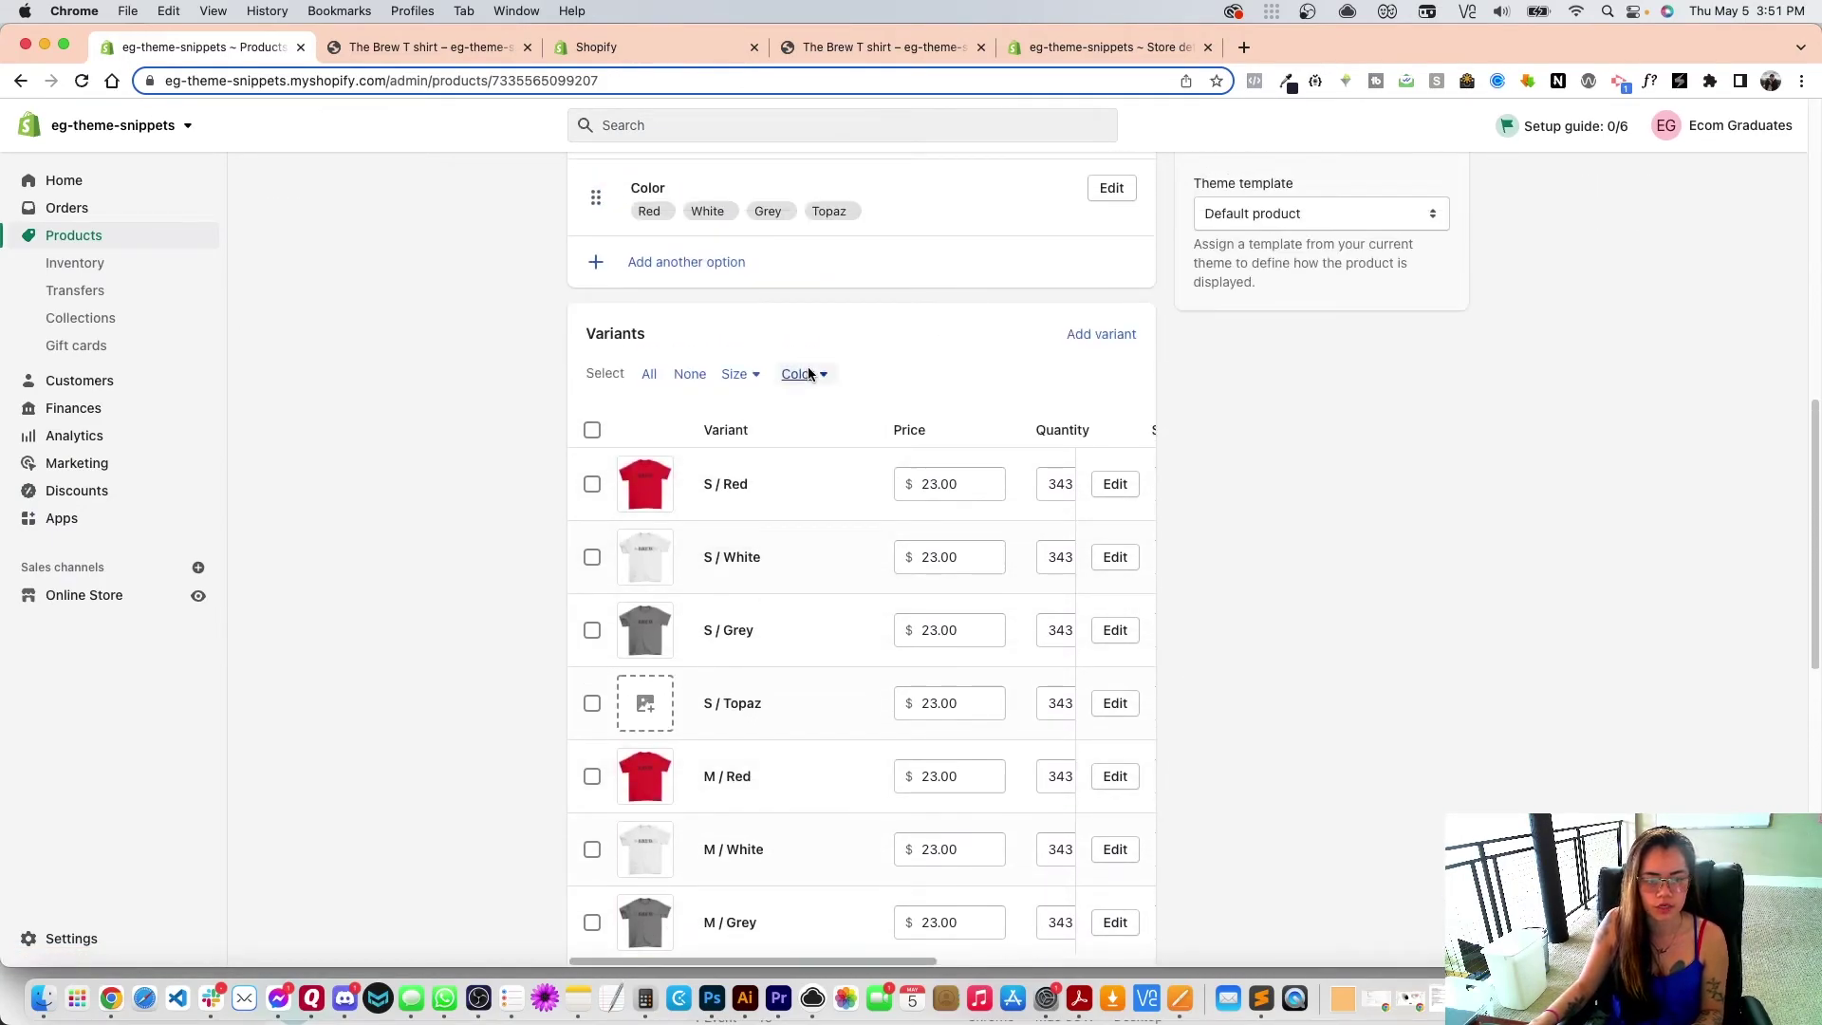
Step: Filter the variants by Color to select all three Topaz variants
left_click(806, 374)
left_click(814, 538)
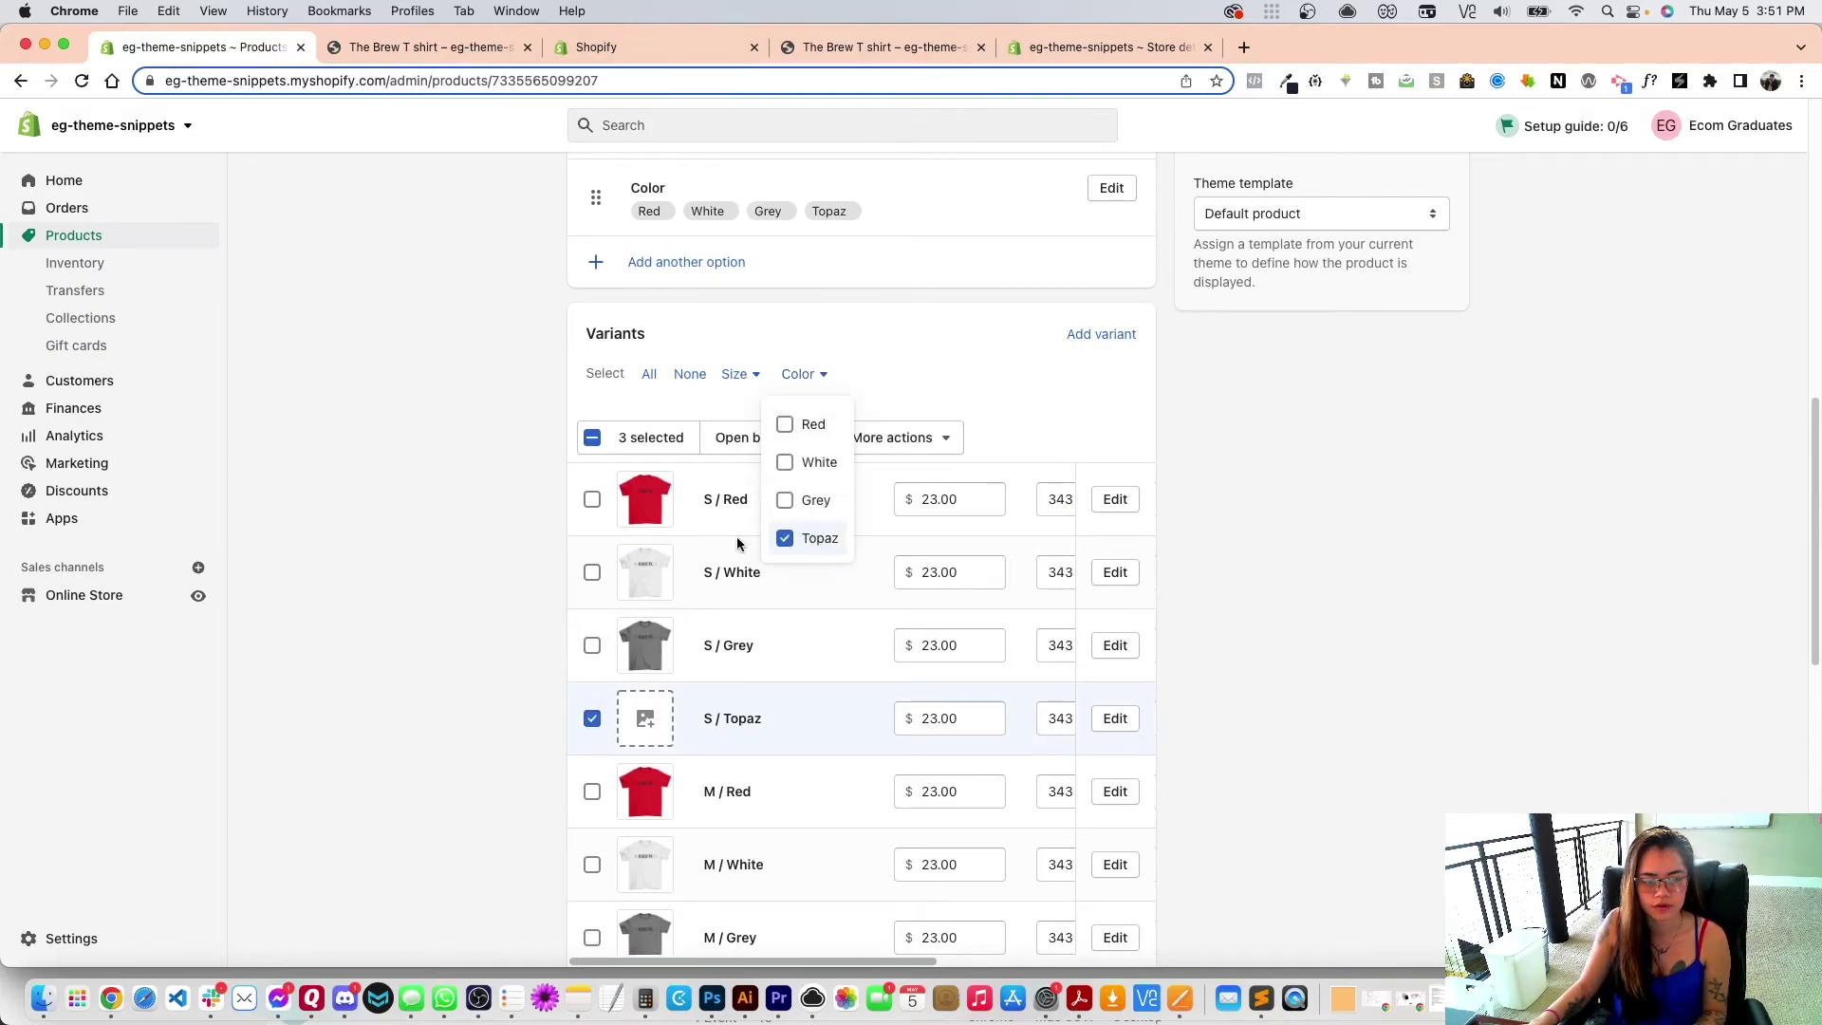
left_click(479, 571)
Step: Open Add images for the selected Topaz variants, then close the picker without changes
left_click(890, 440)
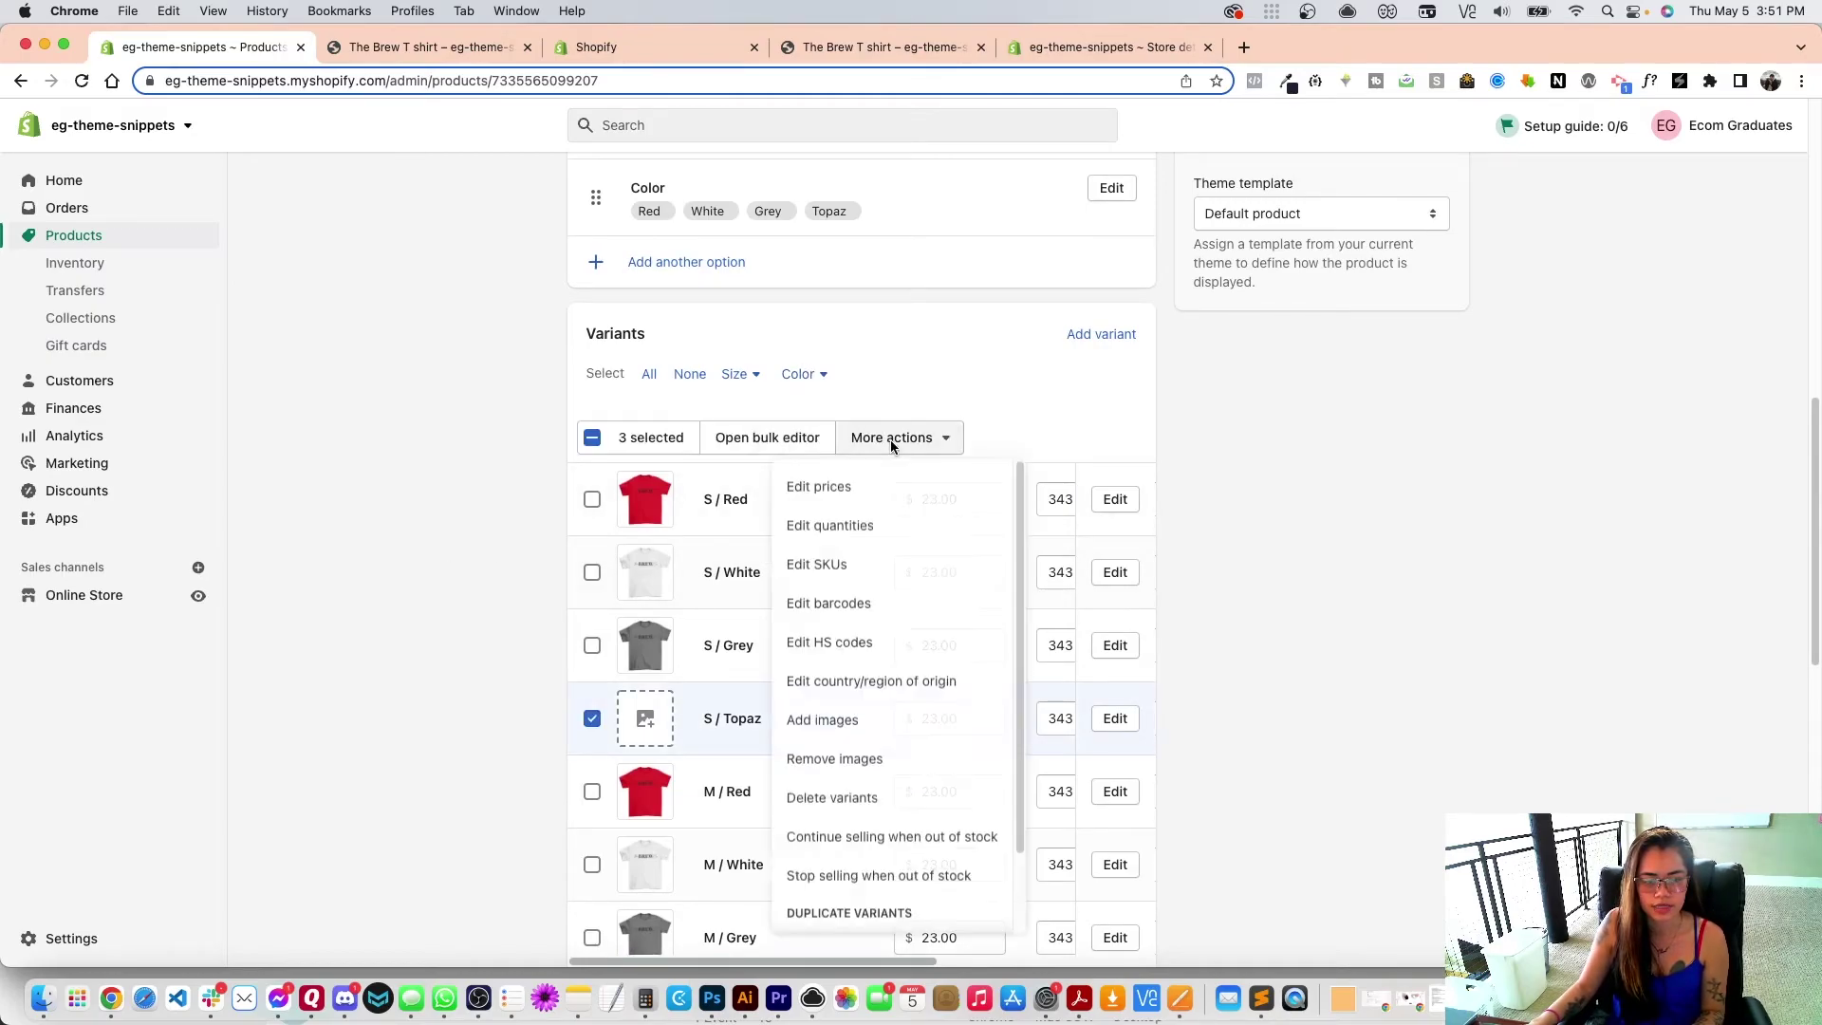
left_click(873, 727)
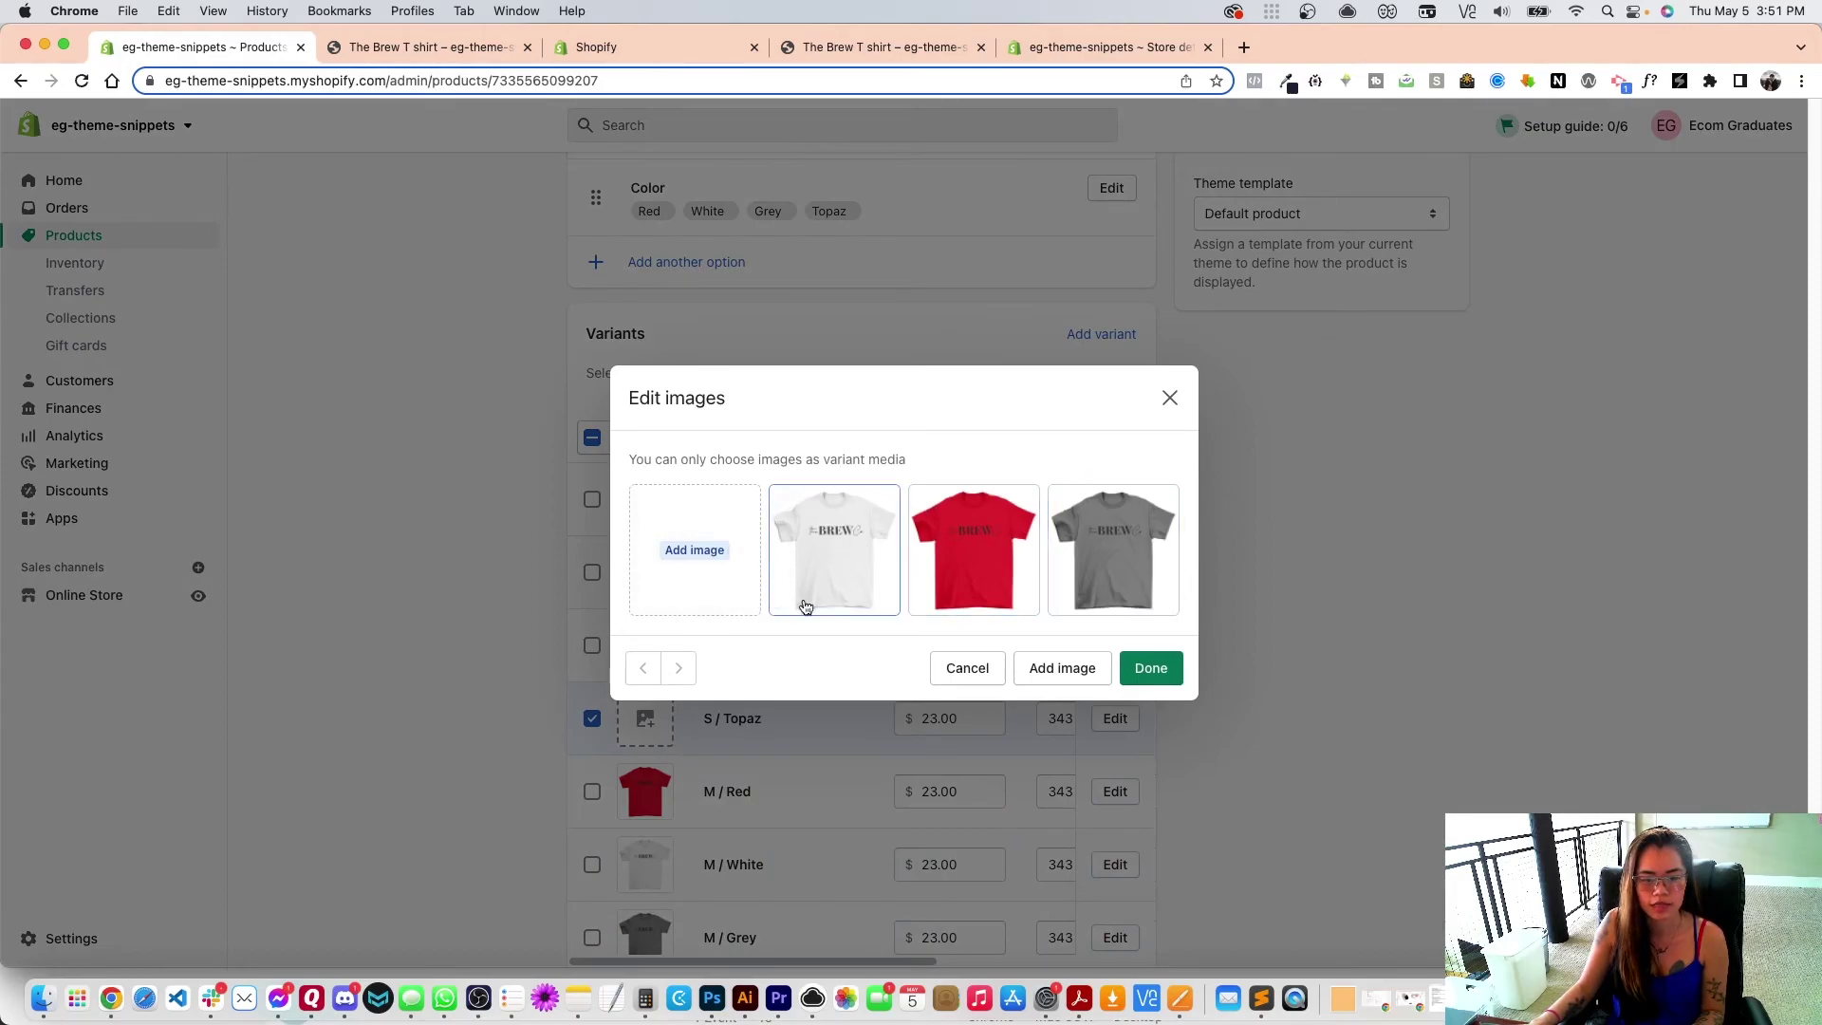
left_click(1169, 397)
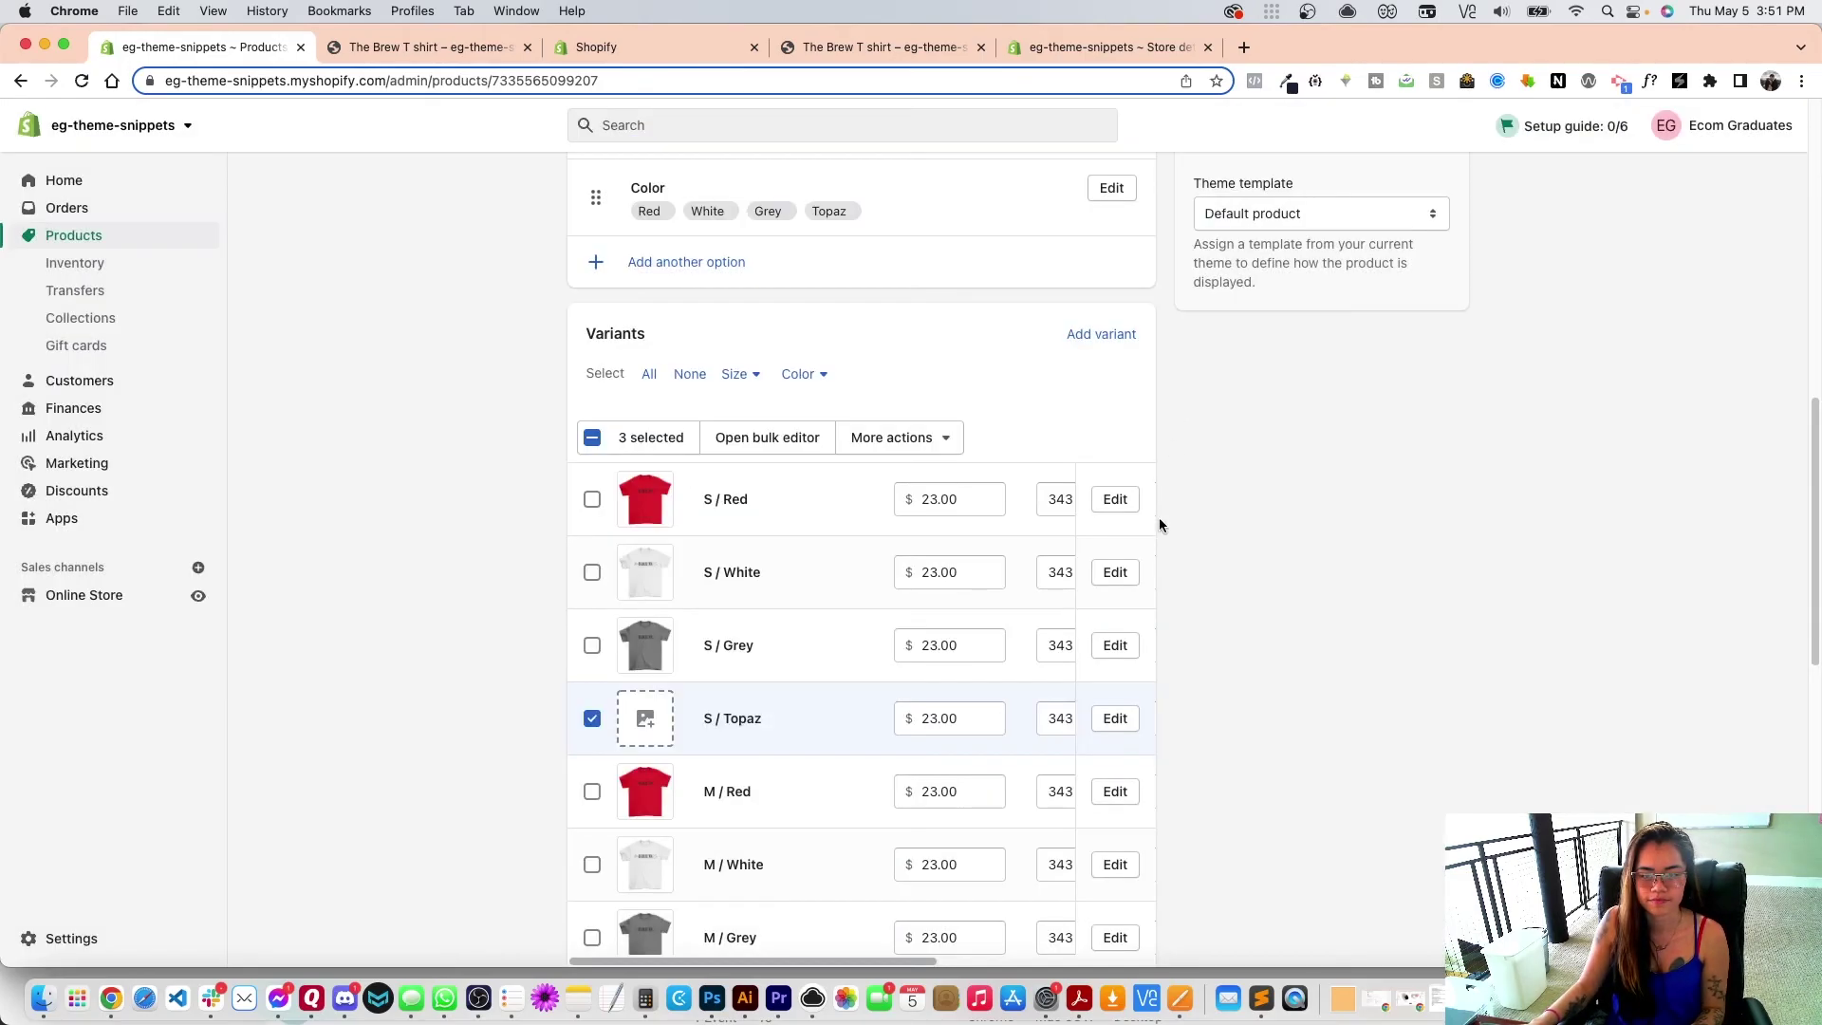
scroll(1158, 525, "up", 15)
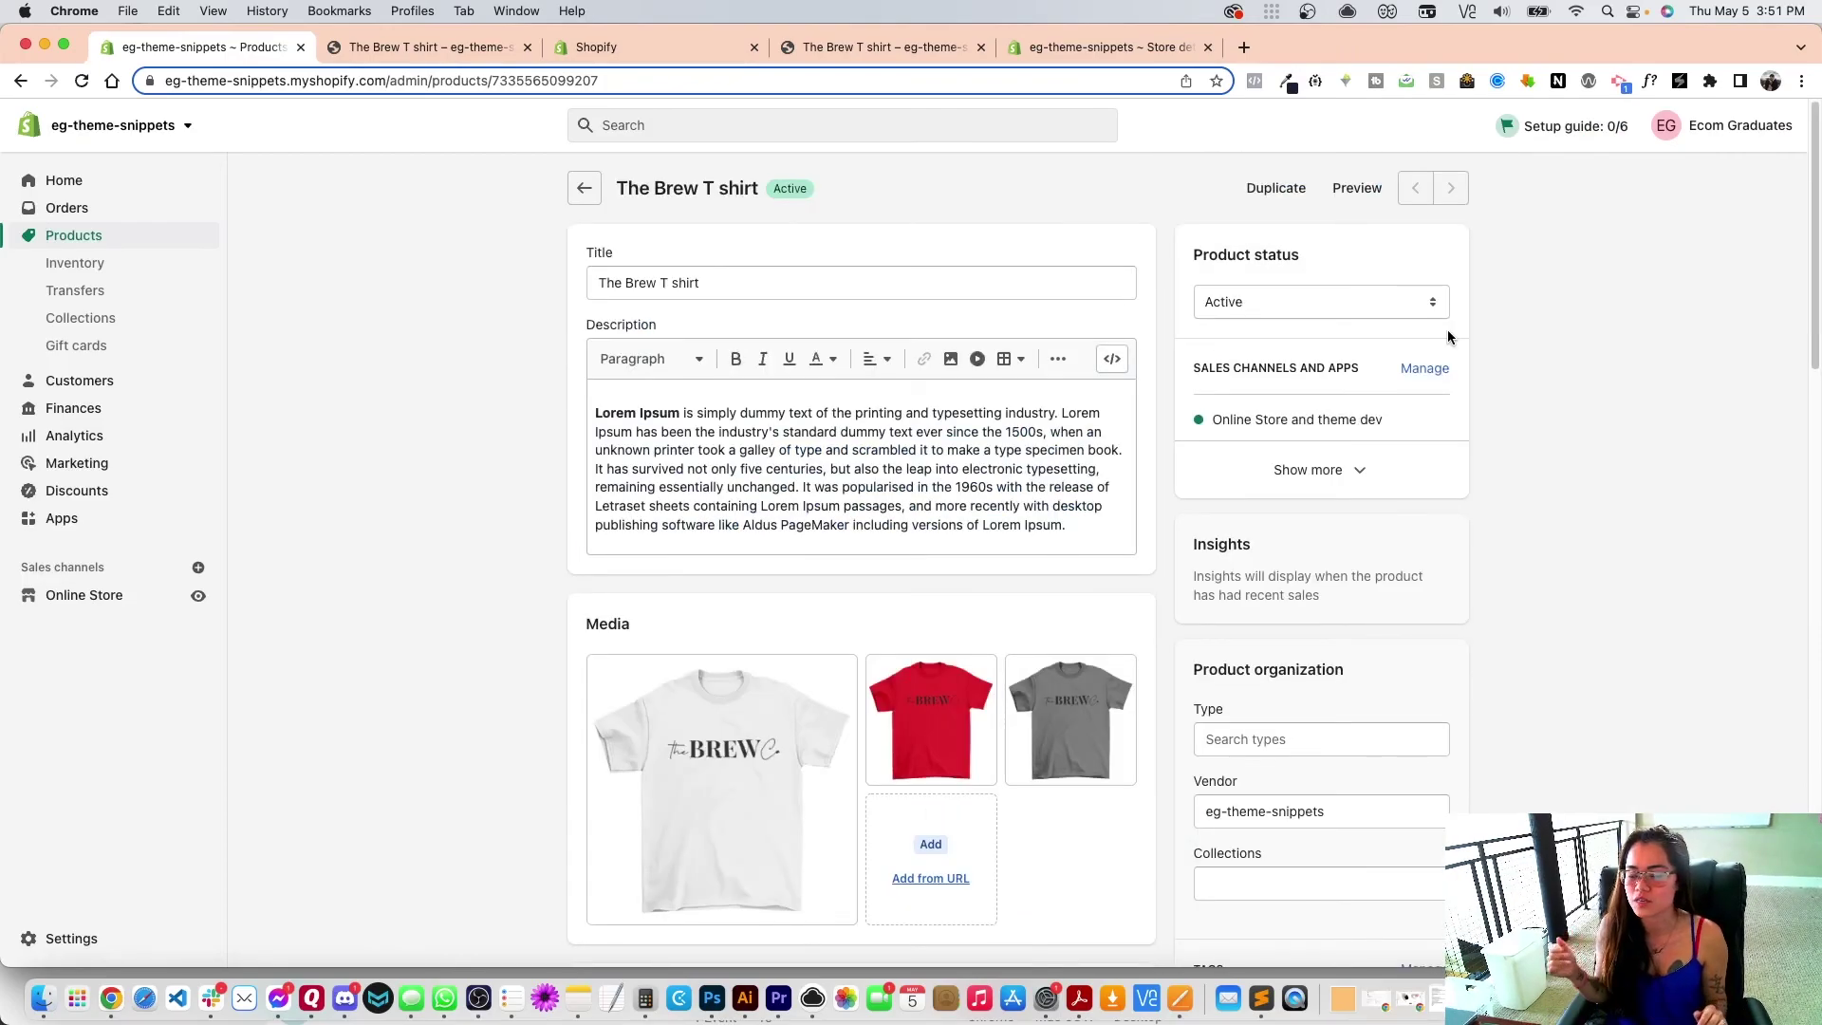